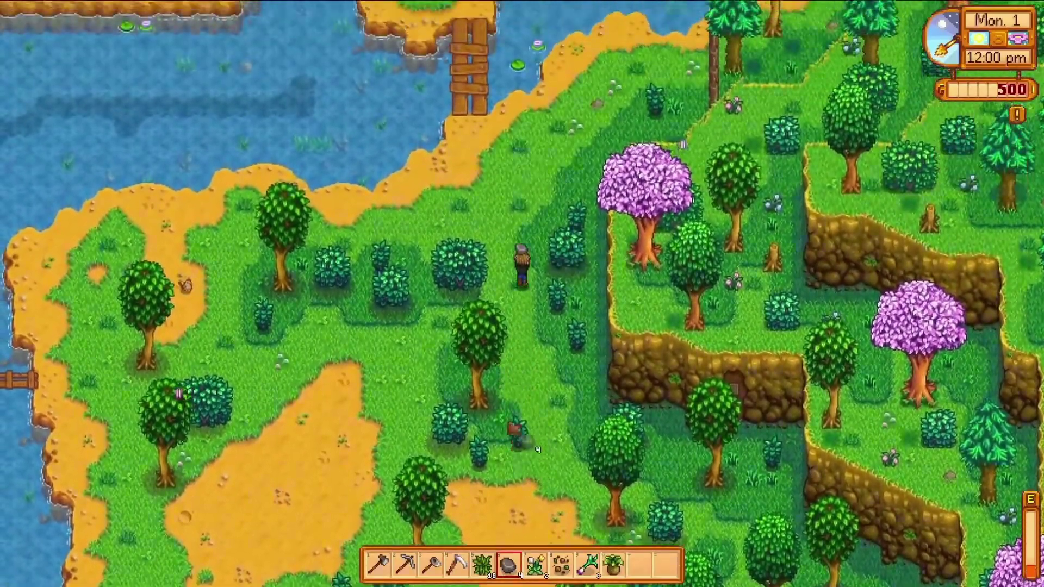
{"action": "key", "text": "w"}
{"action": "key", "text": "a"}
{"action": "scroll", "coordinate": [501, 340], "scroll_direction": "up", "scroll_amount": 3}
{"action": "key", "text": "a"}
{"action": "scroll", "coordinate": [466, 338], "scroll_direction": "down", "scroll_amount": 1}
{"action": "key", "text": "s"}
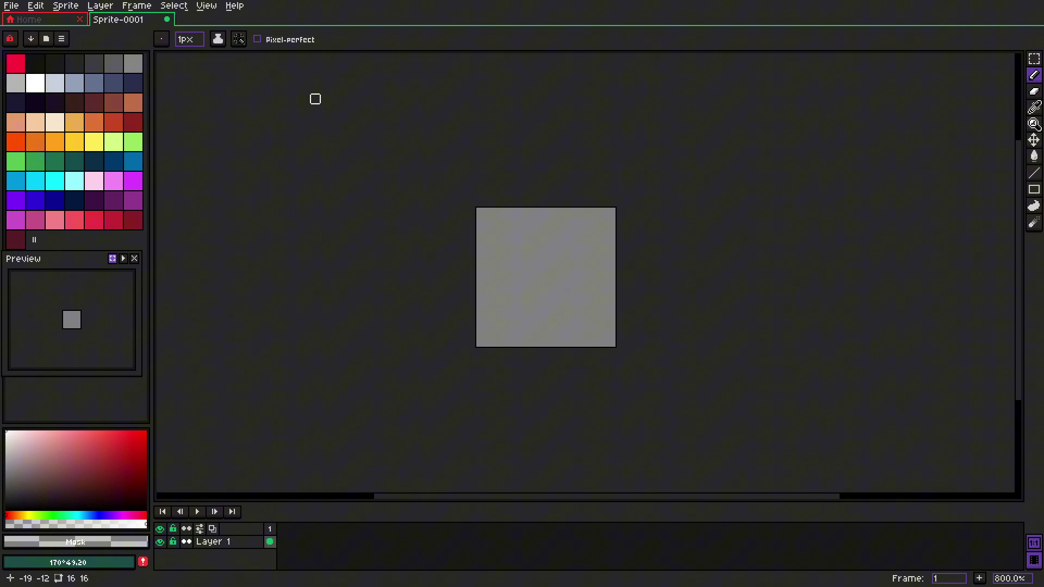
- Turn on tiled mode in both axes so the 16 by 16 sprite repeats in a 3 by 3 layout
{"action": "left_click", "coordinate": [207, 5]}
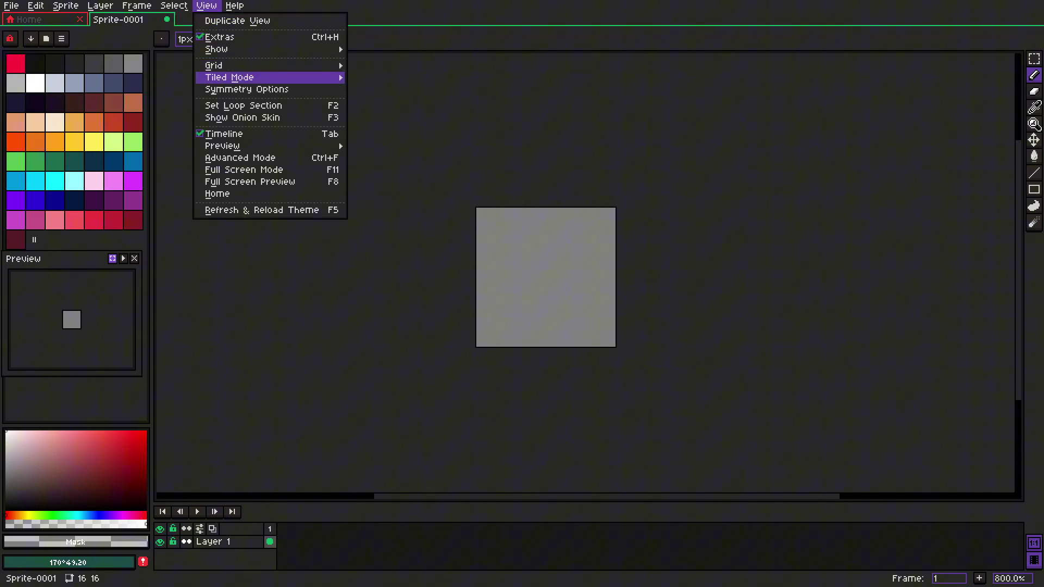
{"action": "mouse_move", "coordinate": [270, 78]}
{"action": "key", "text": "Return"}
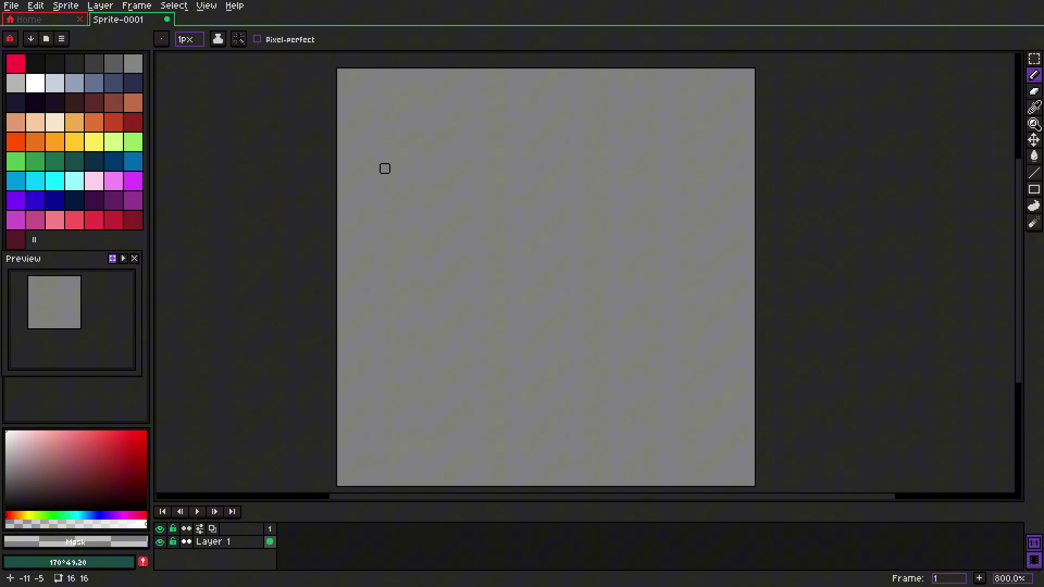
- Show the grid lines over the tiled canvas
{"action": "key", "text": "alt+v"}
{"action": "key", "text": "Down"}
{"action": "key", "text": "Down"}
{"action": "key", "text": "Down"}
{"action": "key", "text": "Right"}
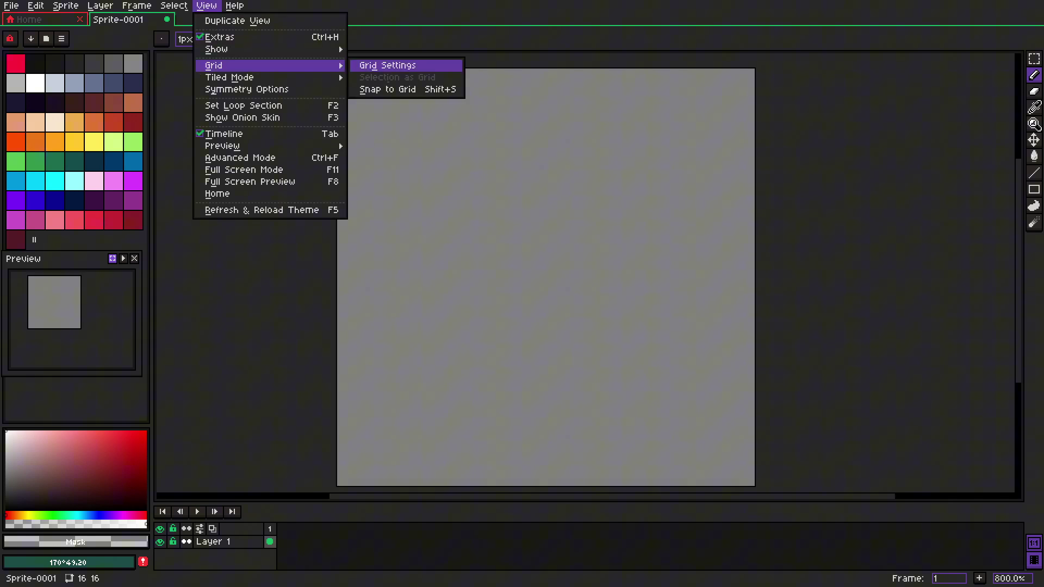
{"action": "mouse_move", "coordinate": [270, 49]}
{"action": "key", "text": "Down"}
{"action": "key", "text": "Down"}
{"action": "key", "text": "Return"}
- Fill the whole tile with the medium blue at palette index 42 using the paint bucket
{"action": "left_click_drag", "start_coordinate": [446, 221], "coordinate": [443, 208]}
{"action": "left_click", "coordinate": [34, 180]}
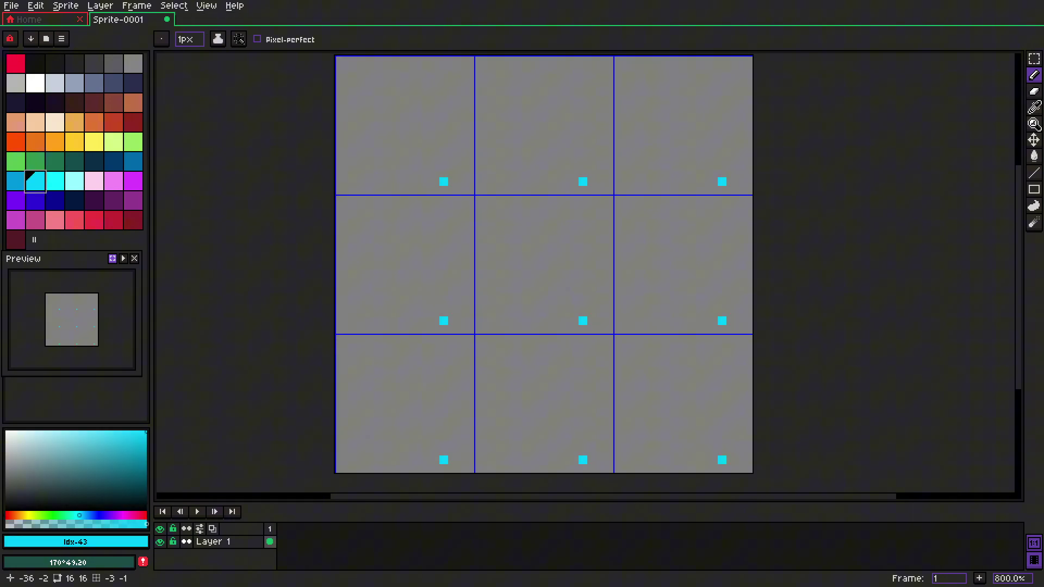
{"action": "left_click", "coordinate": [15, 181]}
{"action": "left_click", "coordinate": [540, 286]}
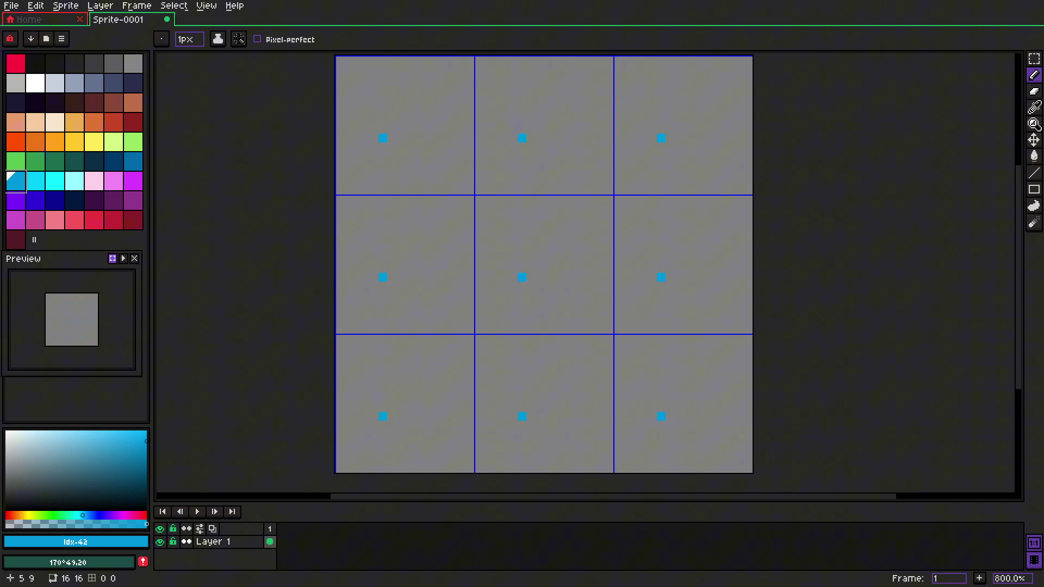
{"action": "left_click", "coordinate": [523, 278]}
{"action": "key", "text": "g"}
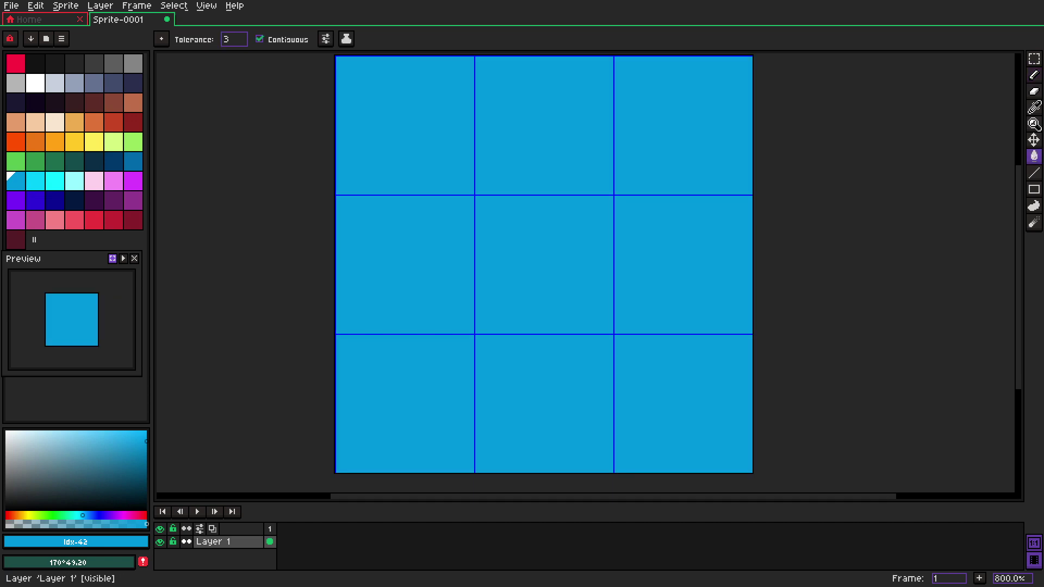
- Add a new layer above the blue fill and rename the fill layer as BG
{"action": "right_click", "coordinate": [227, 541]}
{"action": "mouse_move", "coordinate": [256, 501]}
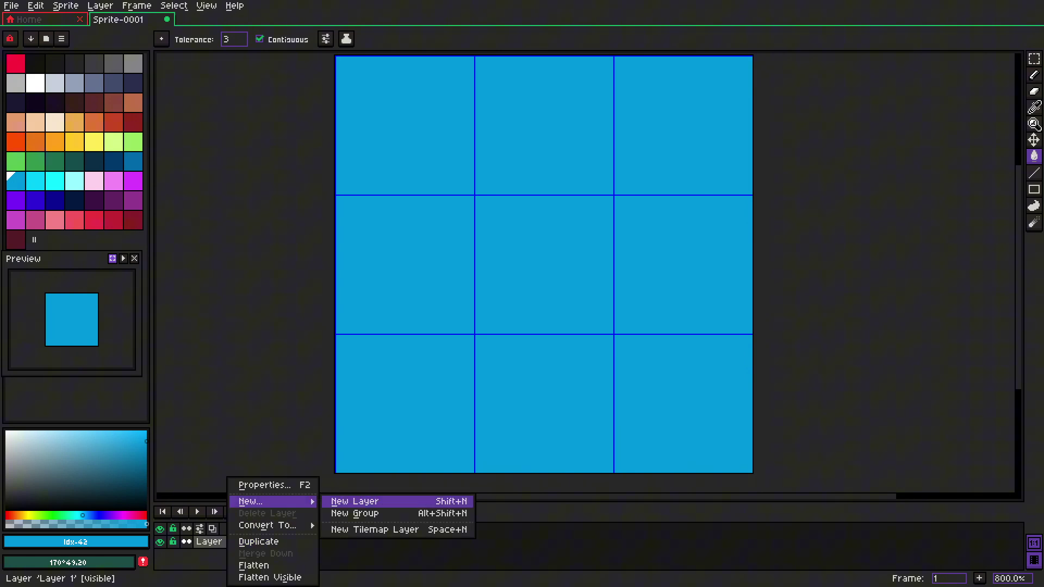
{"action": "left_click", "coordinate": [354, 501]}
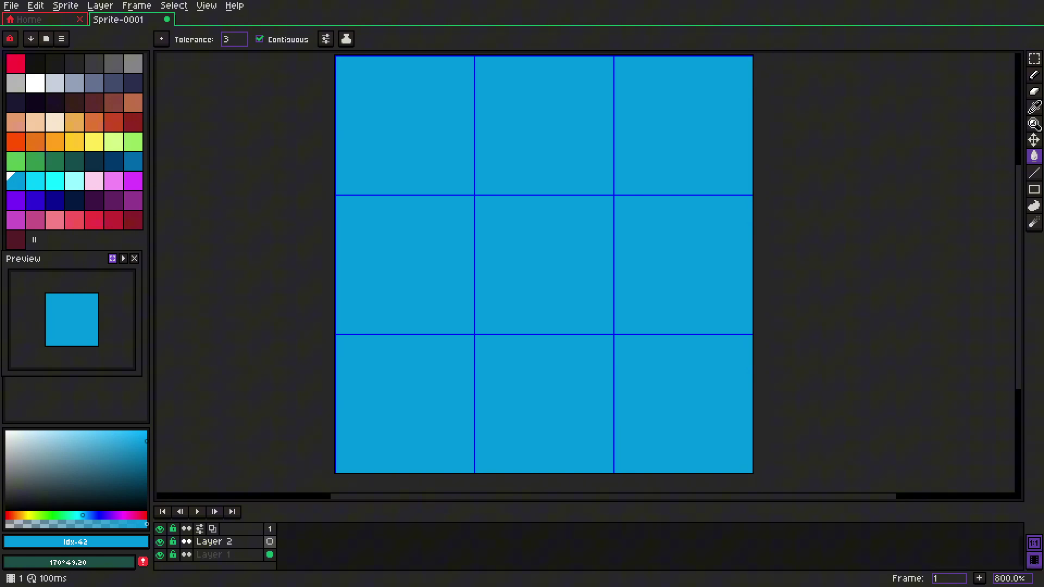
{"action": "right_click", "coordinate": [239, 555]}
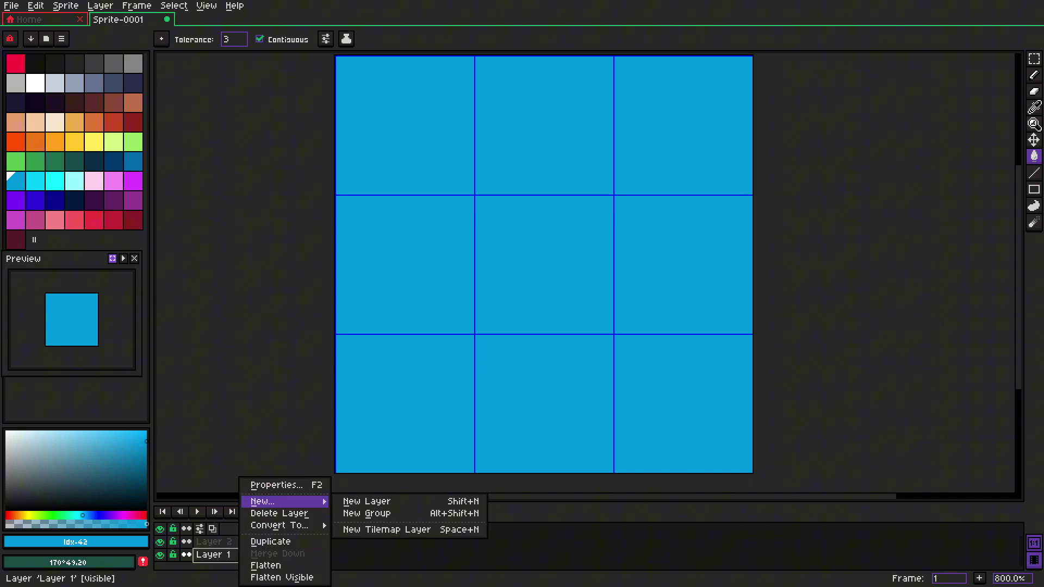
{"action": "left_click", "coordinate": [269, 485]}
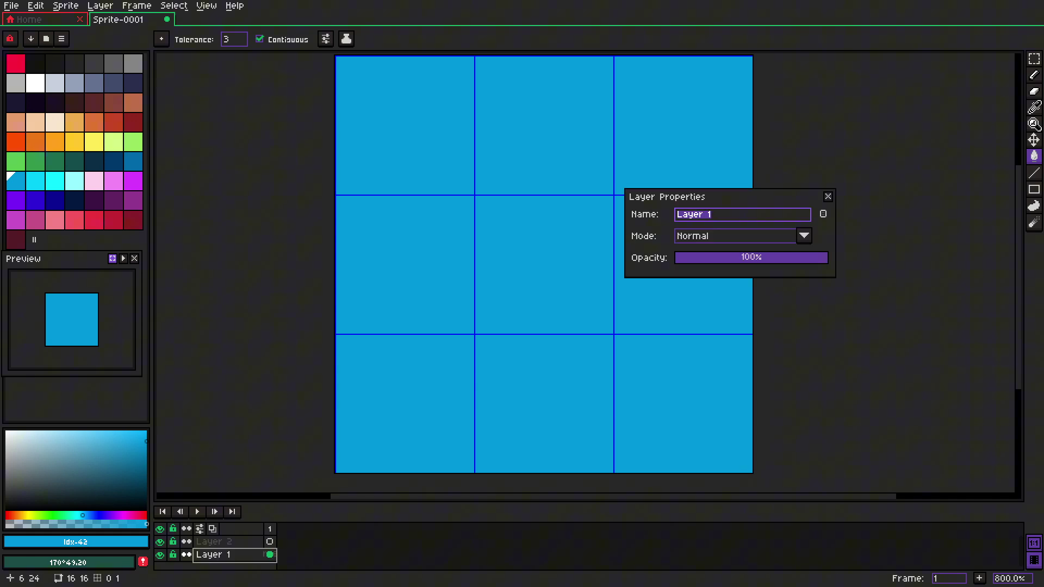
{"action": "key", "text": "Return"}
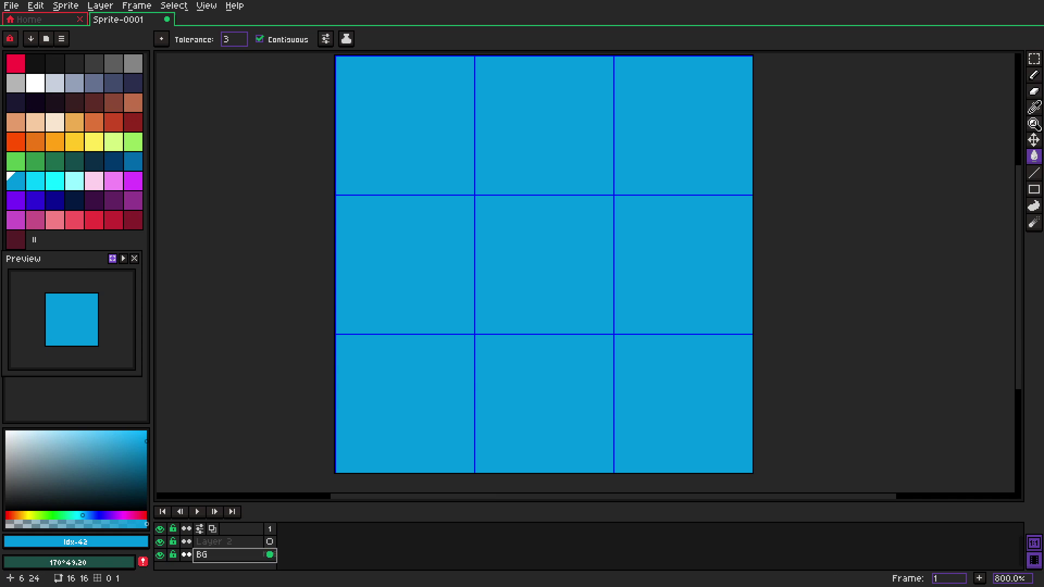
- Rename the empty upper layer as Foam
{"action": "left_click", "coordinate": [217, 542]}
{"action": "right_click", "coordinate": [218, 542]}
{"action": "left_click", "coordinate": [245, 486]}
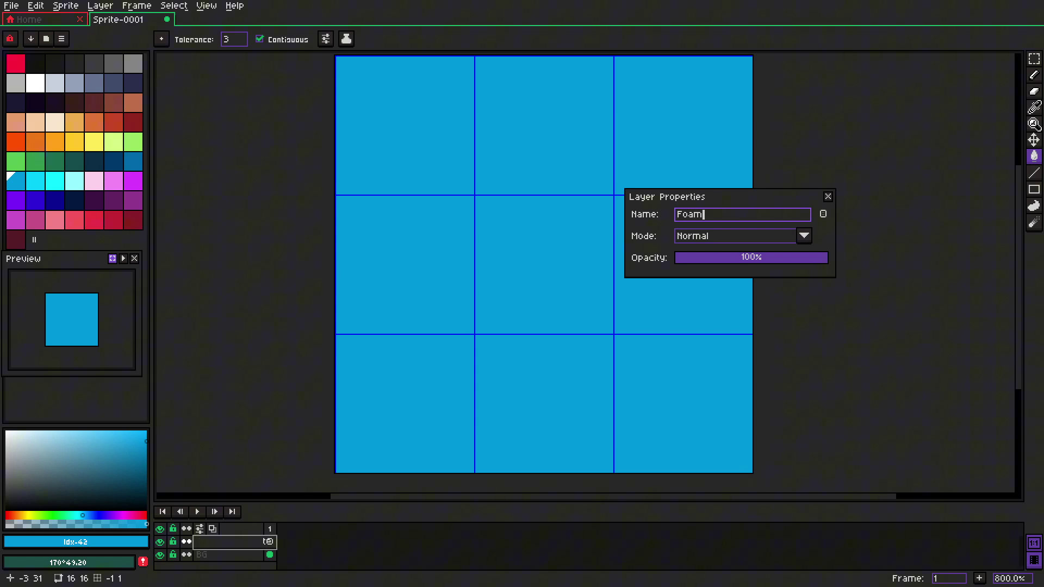
{"action": "key", "text": "Return"}
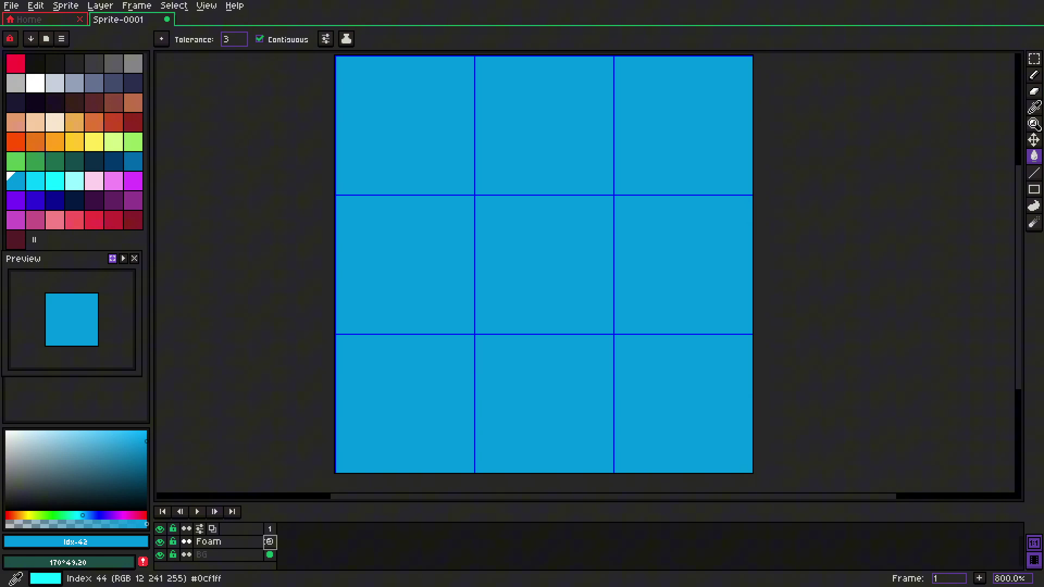
- On the Foam layer, draw a domed, flat-bottomed outline about 11 by 5 pixels in cyan (index 43) with the 1 px pencil
{"action": "left_click", "coordinate": [35, 181]}
{"action": "left_click", "coordinate": [391, 138]}
{"action": "key", "text": "b"}
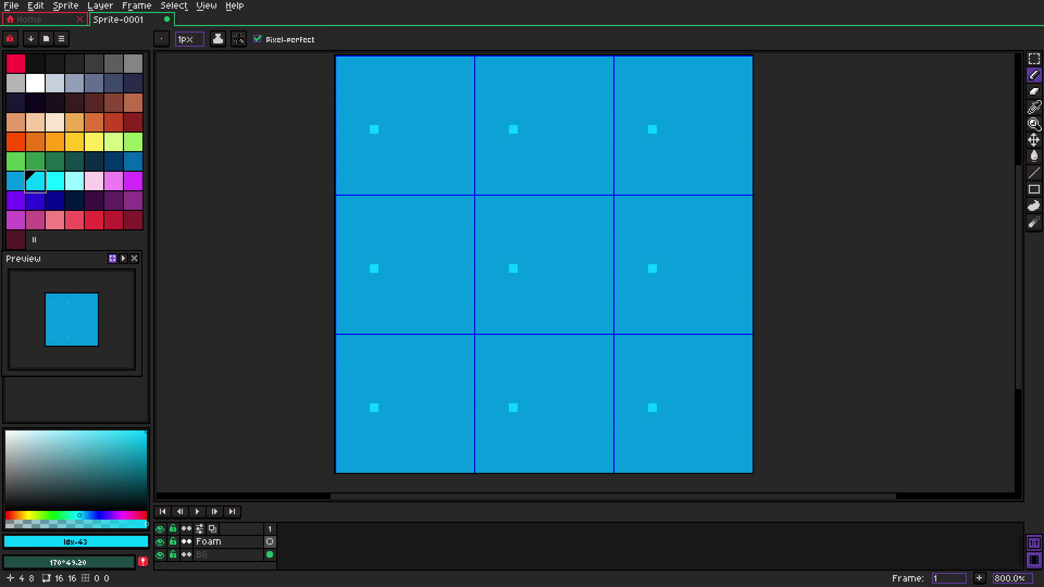
{"action": "mouse_move", "coordinate": [504, 268]}
{"action": "left_mouse_down"}
{"action": "mouse_move", "coordinate": [540, 251]}
{"action": "mouse_move", "coordinate": [592, 277]}
{"action": "mouse_move", "coordinate": [529, 286]}
{"action": "mouse_move", "coordinate": [504, 277]}
{"action": "left_mouse_up"}
- Set the background blue #0098dc as the secondary colour and paint over the stray dark pixel inside the foam outline
{"action": "right_click", "coordinate": [514, 277]}
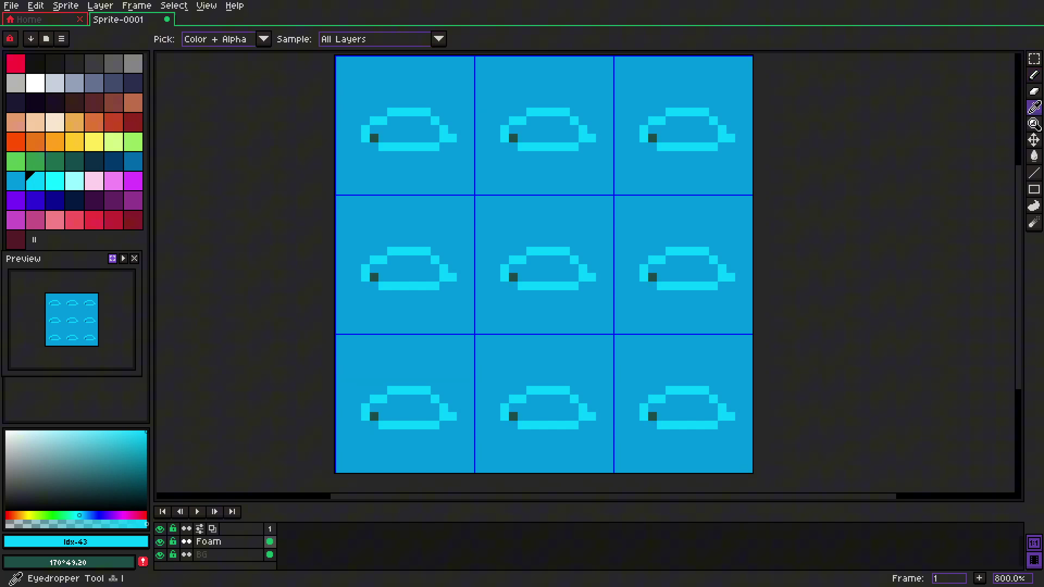
{"action": "right_click", "coordinate": [531, 277], "text": "alt"}
{"action": "right_click", "coordinate": [514, 277]}
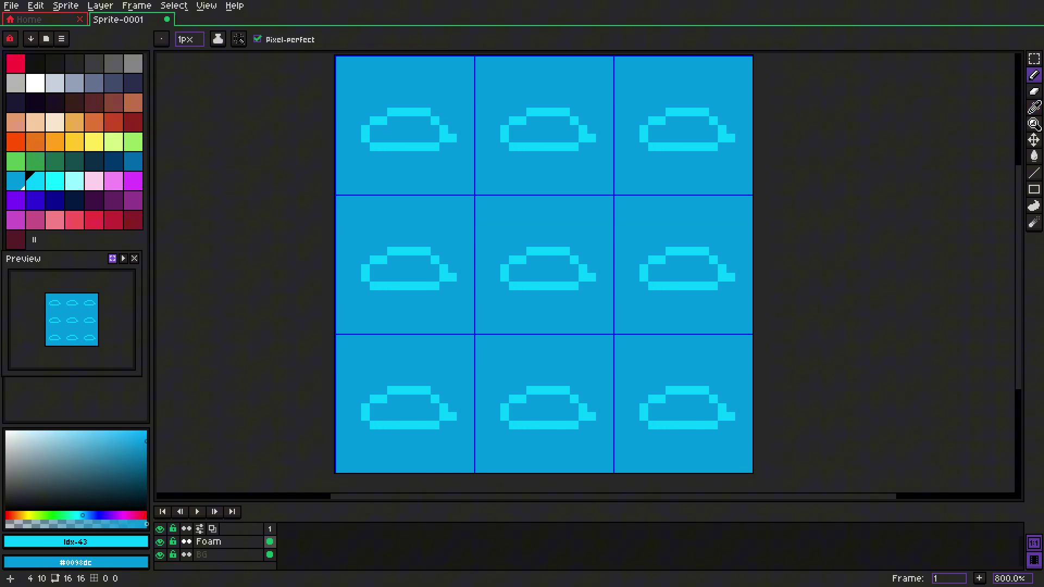
- Reshape the foam outline's right side and underside pixel by pixel into a rounded oval cell
{"action": "right_click", "coordinate": [583, 278]}
{"action": "left_click", "coordinate": [583, 286]}
{"action": "left_click", "coordinate": [375, 147]}
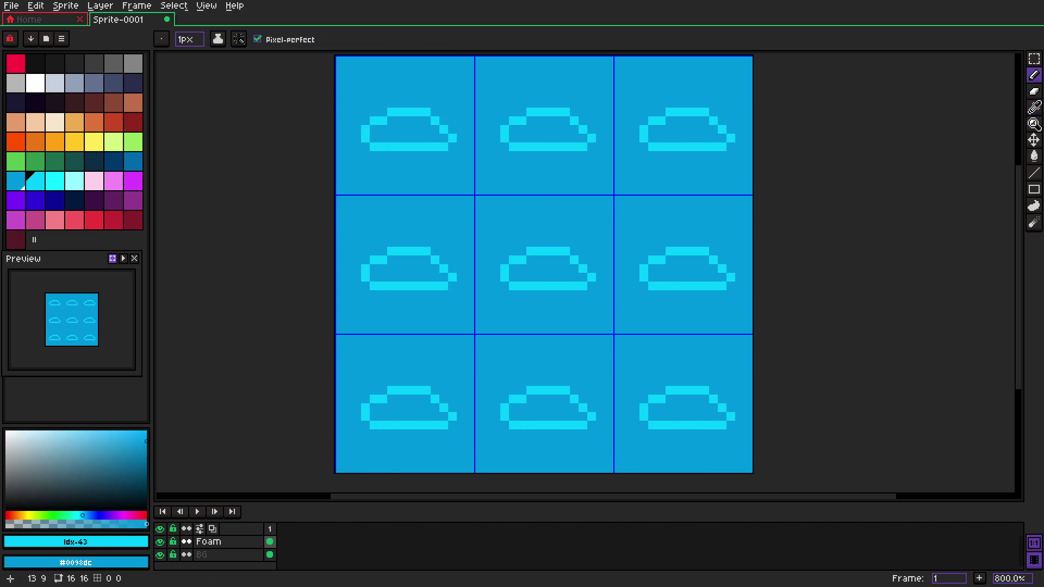
{"action": "left_click", "coordinate": [453, 130]}
{"action": "left_click", "coordinate": [444, 121]}
{"action": "right_click", "coordinate": [445, 139]}
{"action": "right_click", "coordinate": [436, 120]}
{"action": "left_click", "coordinate": [436, 112]}
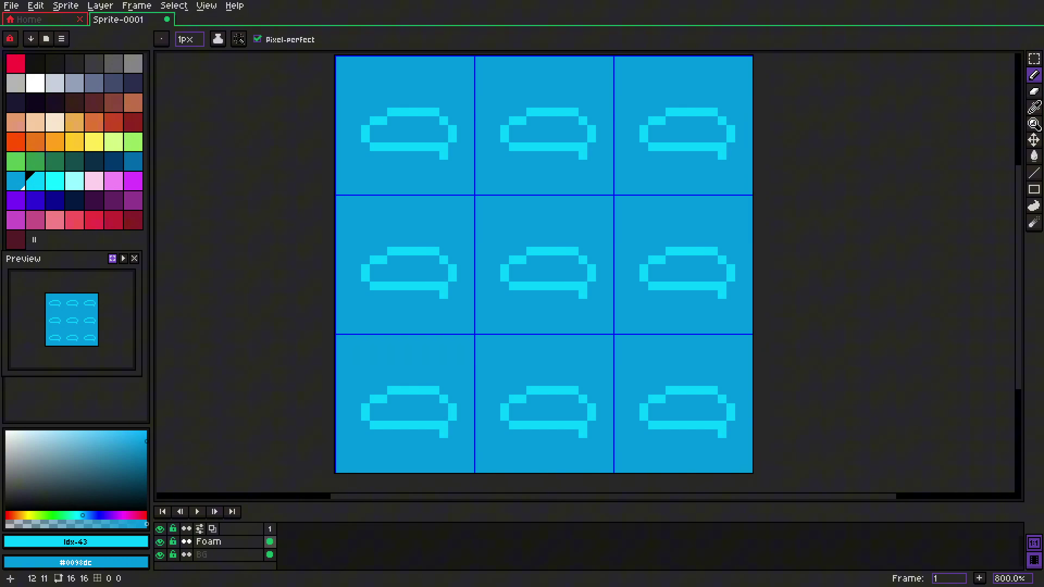
{"action": "mouse_move", "coordinate": [566, 286]}
{"action": "left_mouse_down"}
{"action": "mouse_move", "coordinate": [540, 286]}
{"action": "mouse_move", "coordinate": [566, 295]}
{"action": "left_mouse_up"}
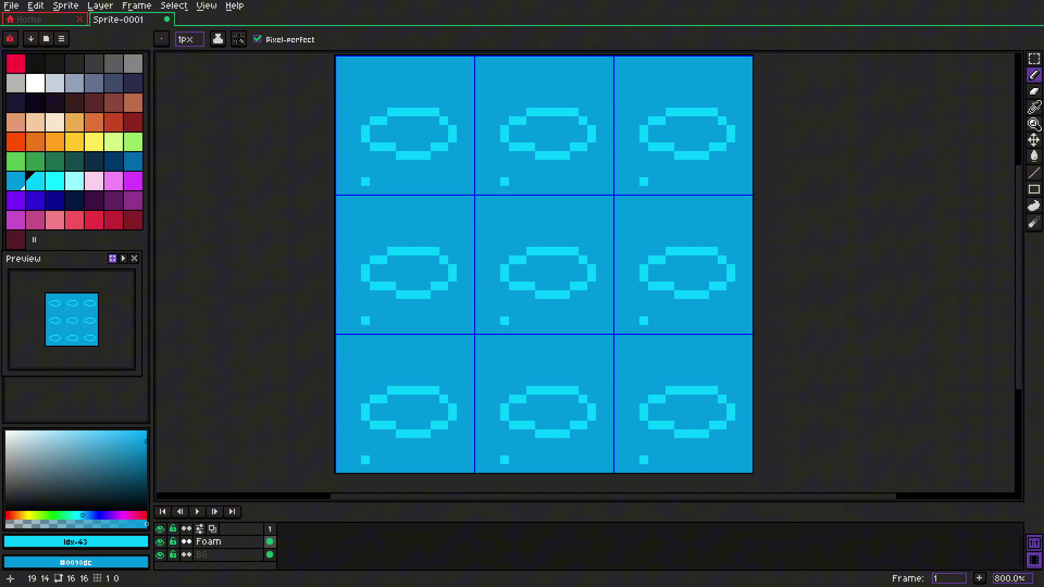
- Extend the single oval into a connected web of cyan foam lines that repeats seamlessly above, below and beside it
{"action": "mouse_move", "coordinate": [575, 182]}
{"action": "left_mouse_down"}
{"action": "mouse_move", "coordinate": [546, 181]}
{"action": "mouse_move", "coordinate": [530, 77]}
{"action": "mouse_move", "coordinate": [586, 86]}
{"action": "mouse_move", "coordinate": [575, 183]}
{"action": "left_mouse_up"}
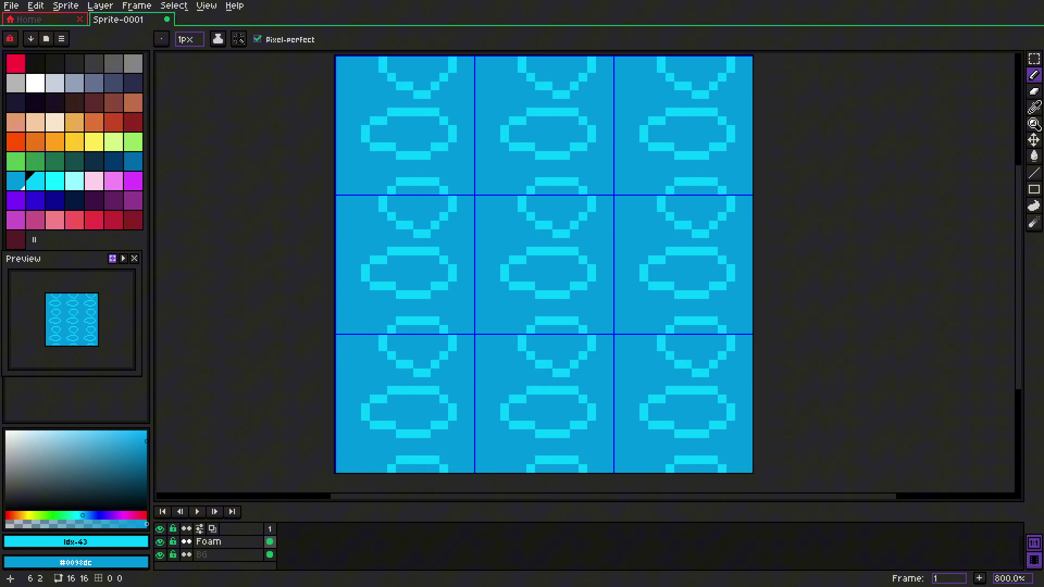
{"action": "key", "text": "ctrl+z"}
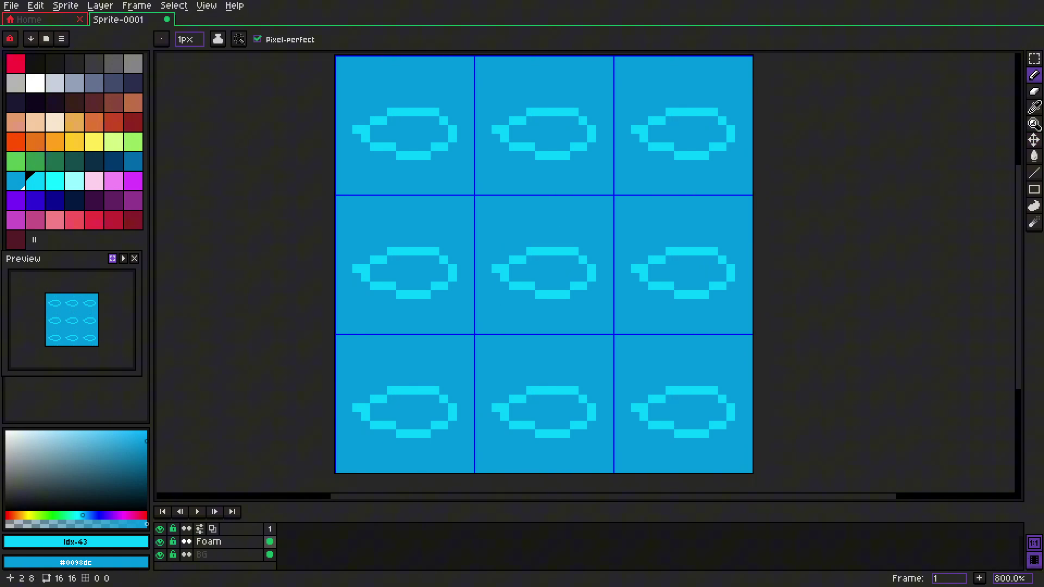
{"action": "mouse_move", "coordinate": [496, 269]}
{"action": "left_mouse_down"}
{"action": "mouse_move", "coordinate": [461, 269]}
{"action": "mouse_move", "coordinate": [497, 226]}
{"action": "mouse_move", "coordinate": [531, 244]}
{"action": "left_mouse_up"}
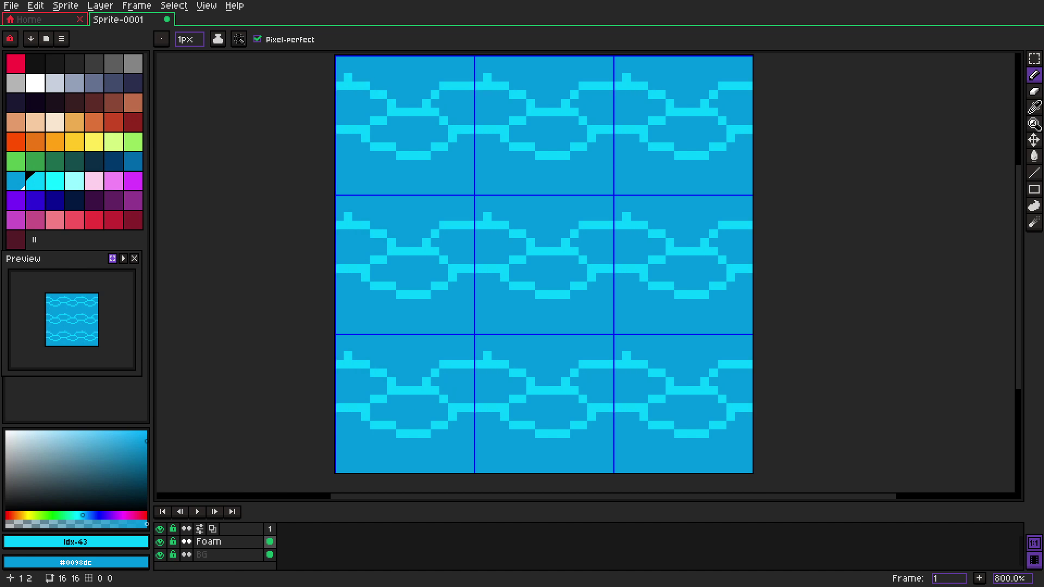
{"action": "mouse_move", "coordinate": [487, 216]}
{"action": "left_mouse_down"}
{"action": "mouse_move", "coordinate": [557, 200]}
{"action": "mouse_move", "coordinate": [601, 216]}
{"action": "left_mouse_up"}
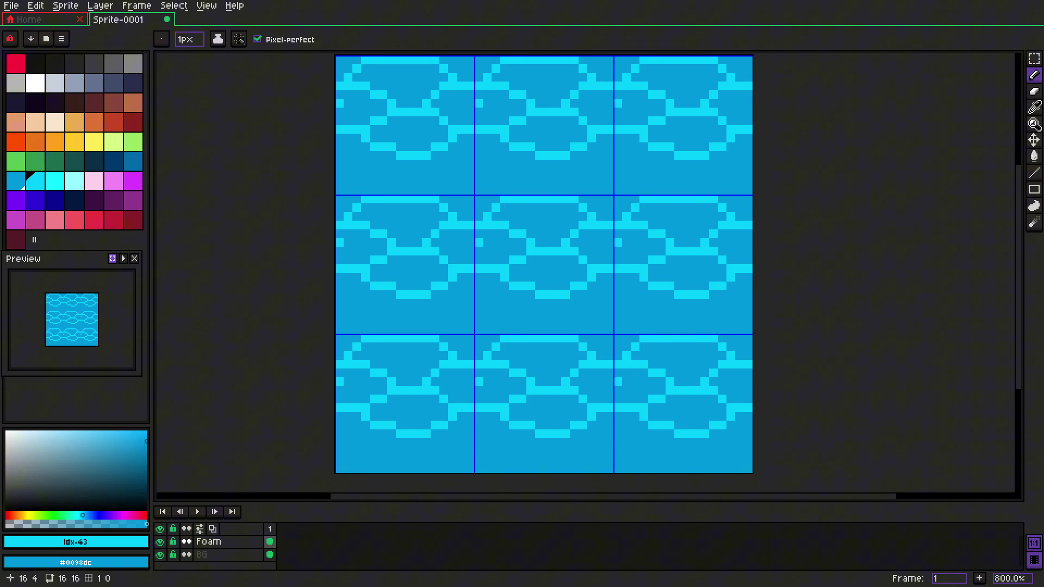
{"action": "left_click", "coordinate": [418, 190]}
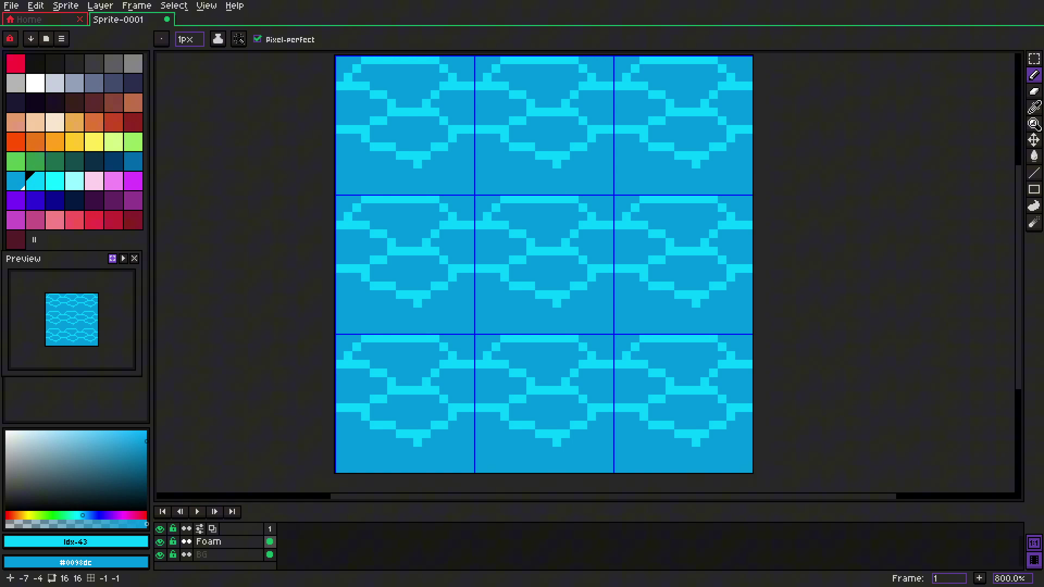
{"action": "left_click_drag", "start_coordinate": [418, 191], "coordinate": [531, 191]}
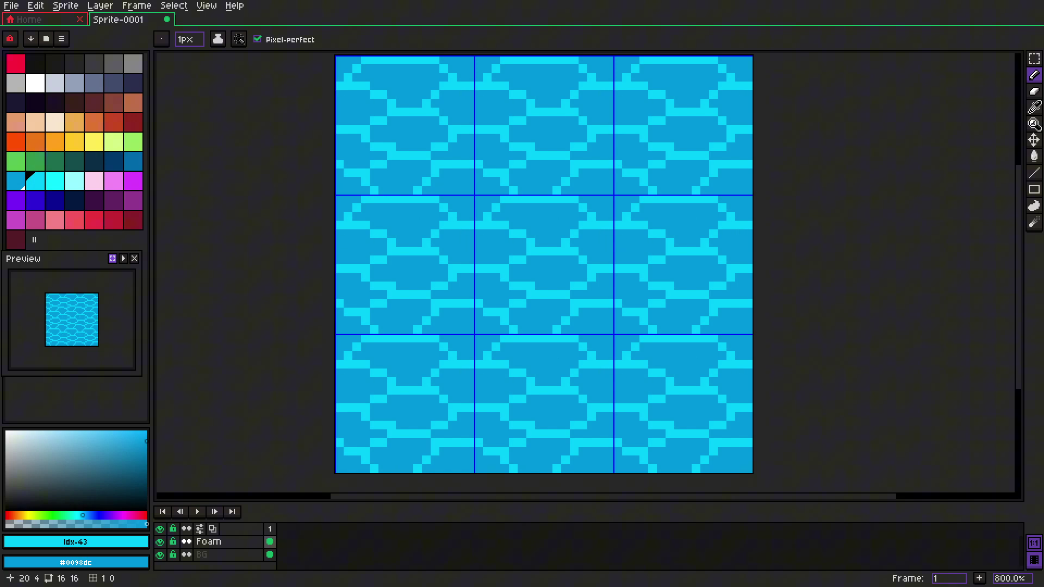
- Redraw the upper-right corner of the topmost foam cell as a gentler stepped curve, covering old pixels with background blue
{"action": "right_click", "coordinate": [592, 216]}
{"action": "mouse_move", "coordinate": [592, 208]}
{"action": "left_mouse_down"}
{"action": "mouse_move", "coordinate": [600, 217]}
{"action": "mouse_move", "coordinate": [574, 208]}
{"action": "left_mouse_up"}
{"action": "right_click", "coordinate": [574, 199]}
{"action": "right_click", "coordinate": [565, 199]}
{"action": "left_click", "coordinate": [565, 208]}
{"action": "right_click", "coordinate": [583, 208]}
{"action": "right_click", "coordinate": [591, 208]}
{"action": "right_click", "coordinate": [600, 216]}
{"action": "left_click", "coordinate": [583, 216]}
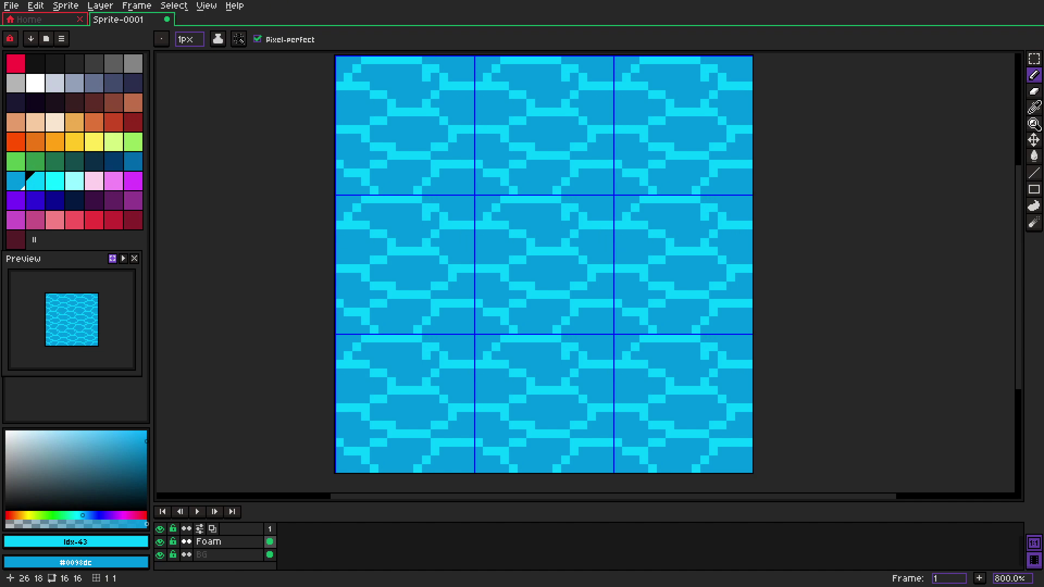
{"action": "left_click", "coordinate": [740, 190]}
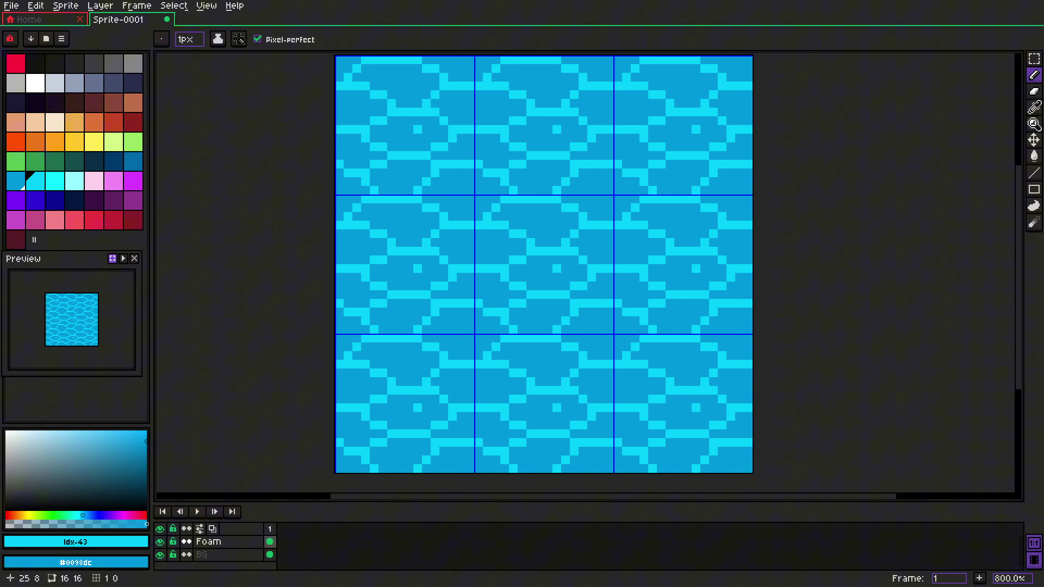
{"action": "left_click", "coordinate": [548, 129]}
{"action": "key", "text": "ctrl+z"}
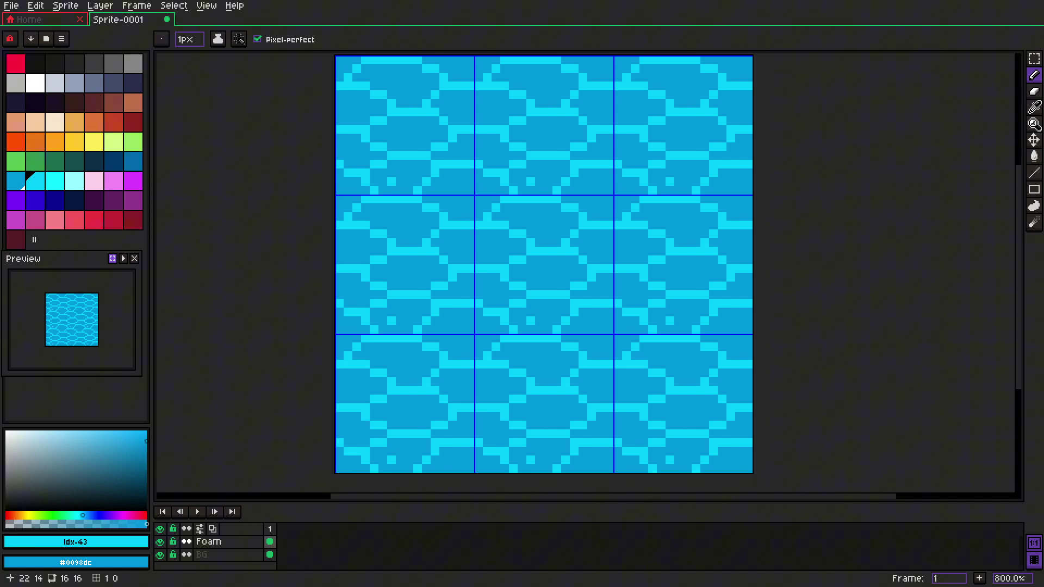
- Add brighter cyan highlight pixels (index 44) along the corners and junctions of the foam lines
{"action": "left_click", "coordinate": [55, 182]}
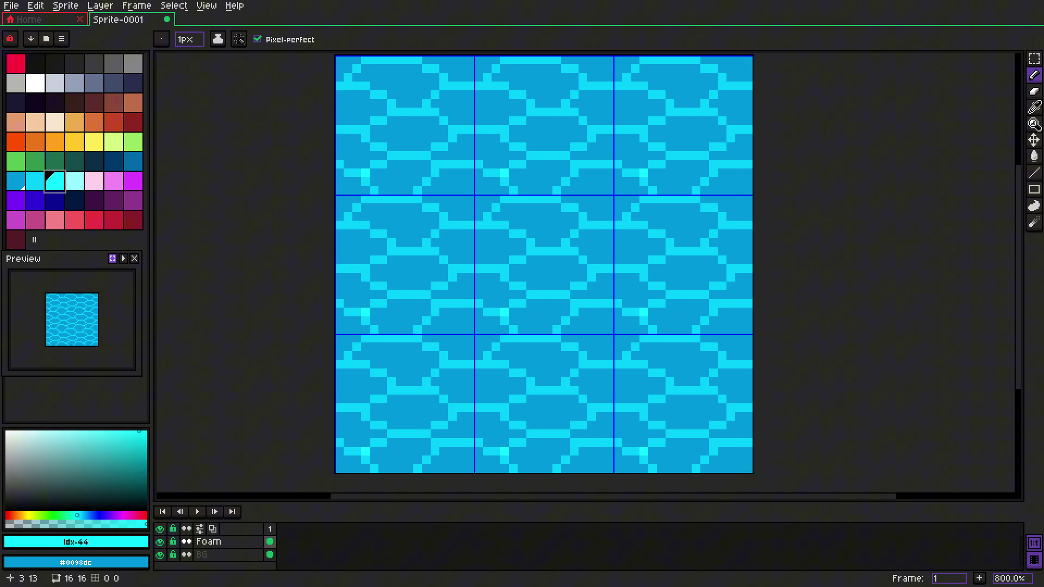
{"action": "key", "text": "ctrl+z"}
{"action": "left_click", "coordinate": [375, 165]}
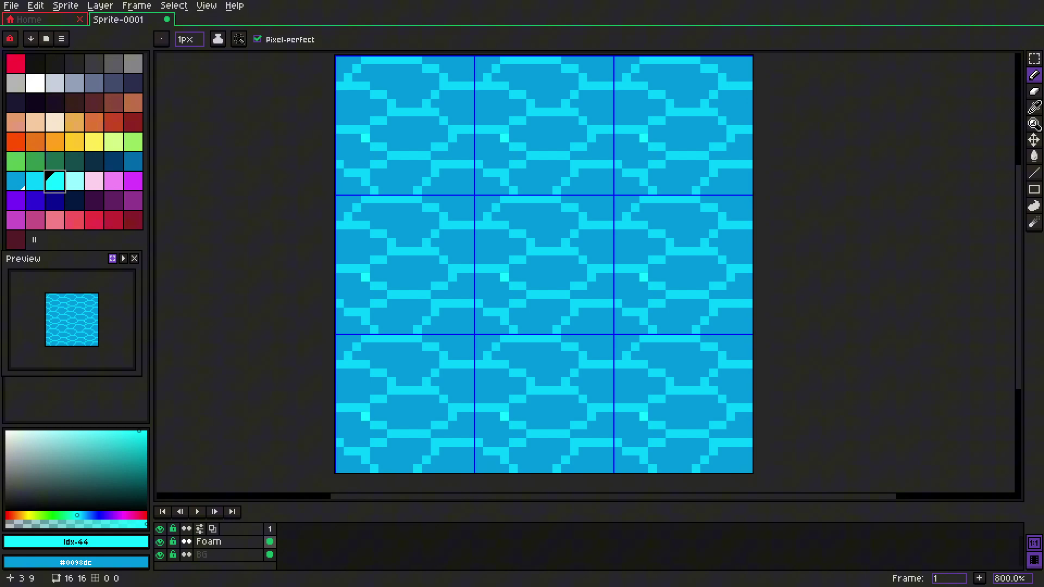
{"action": "left_click", "coordinate": [462, 269]}
{"action": "left_click", "coordinate": [436, 286]}
{"action": "left_click", "coordinate": [392, 295]}
{"action": "left_click", "coordinate": [383, 286]}
{"action": "left_click", "coordinate": [383, 260]}
{"action": "left_click", "coordinate": [392, 251]}
{"action": "left_click", "coordinate": [401, 252]}
{"action": "left_click", "coordinate": [392, 243]}
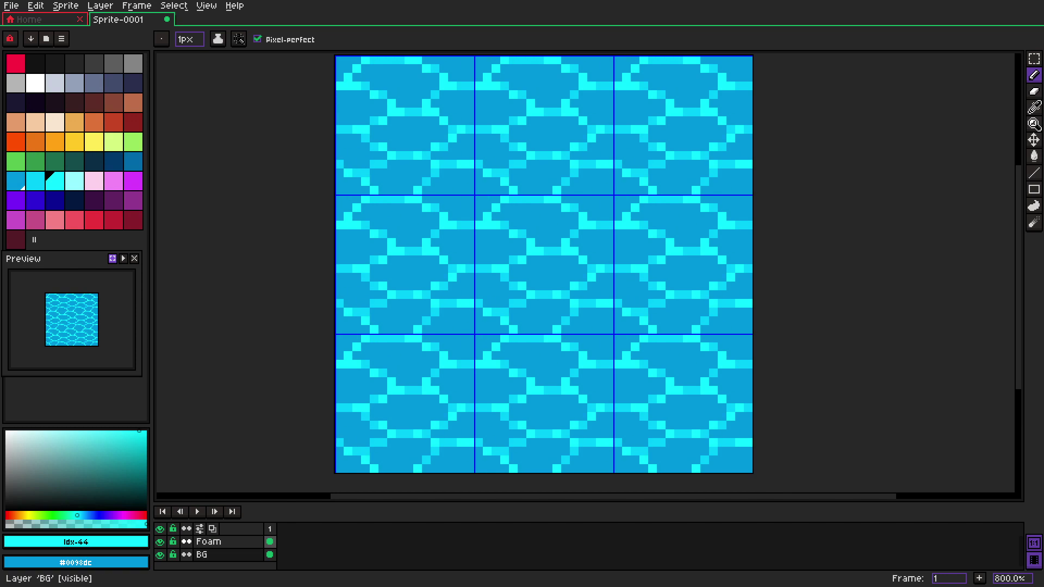
- Hide the Foam layer, make the BG layer active and sample its blue as the foreground colour
{"action": "left_click", "coordinate": [160, 542]}
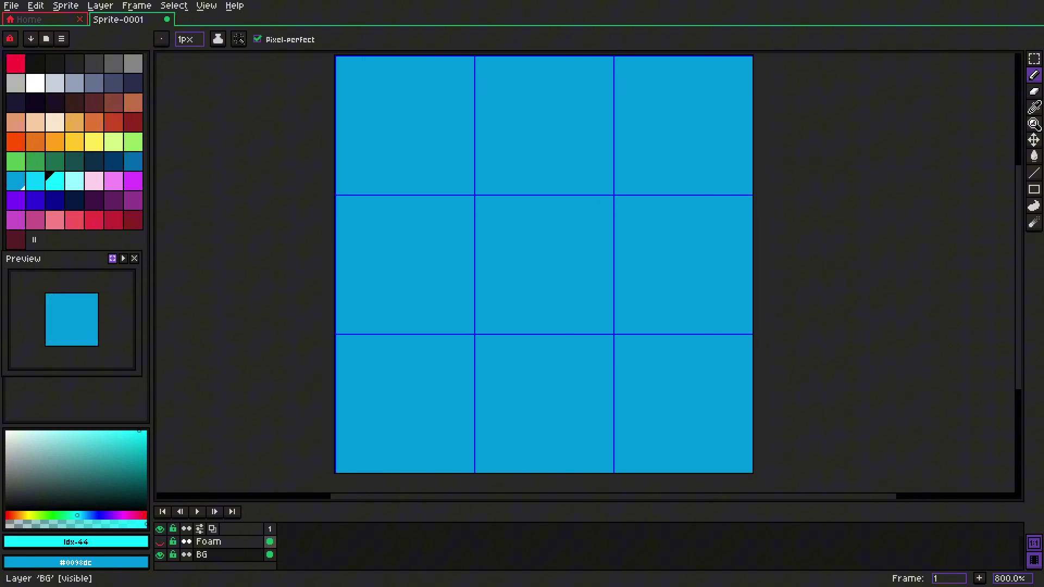
{"action": "left_click", "coordinate": [227, 554]}
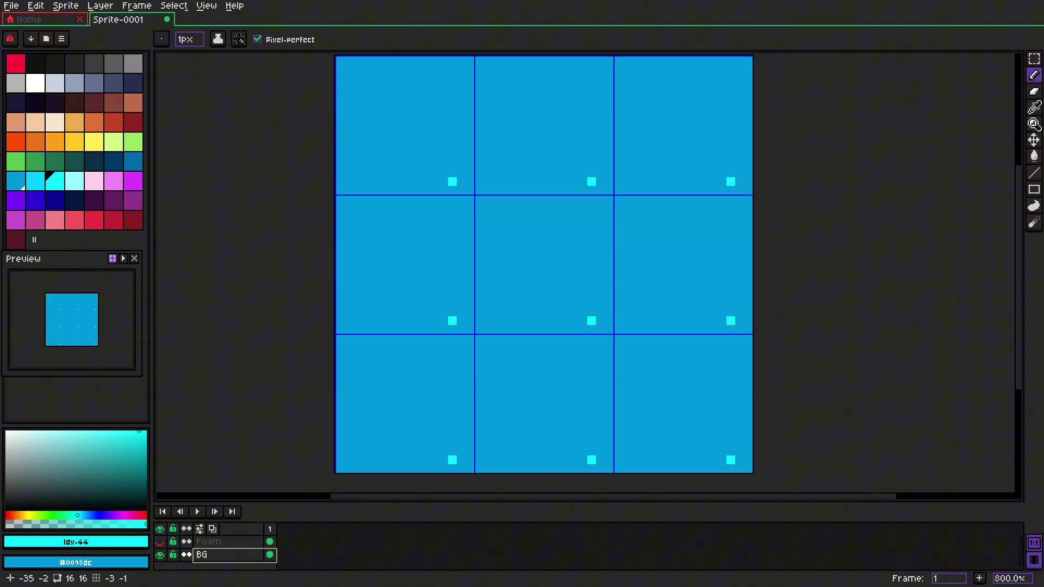
{"action": "left_click", "coordinate": [373, 260], "text": "alt"}
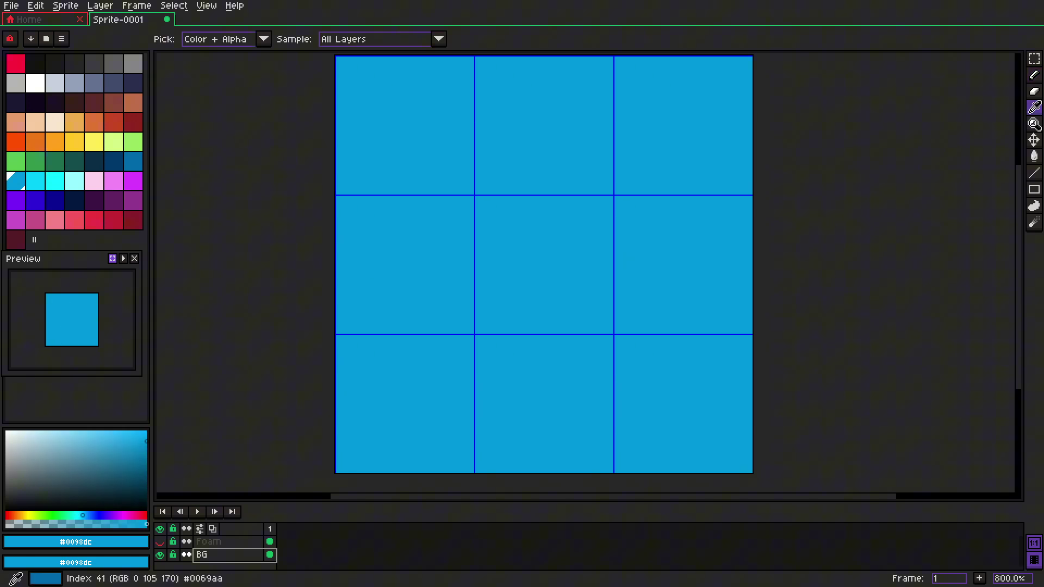
- Set the foreground colour to a darker blue, HSL 199, 100, 37, and turn off pixel-perfect for the 1 px Pencil
{"action": "left_click", "coordinate": [76, 542]}
{"action": "left_click", "coordinate": [56, 454]}
{"action": "left_click_drag", "start_coordinate": [126, 507], "coordinate": [116, 507]}
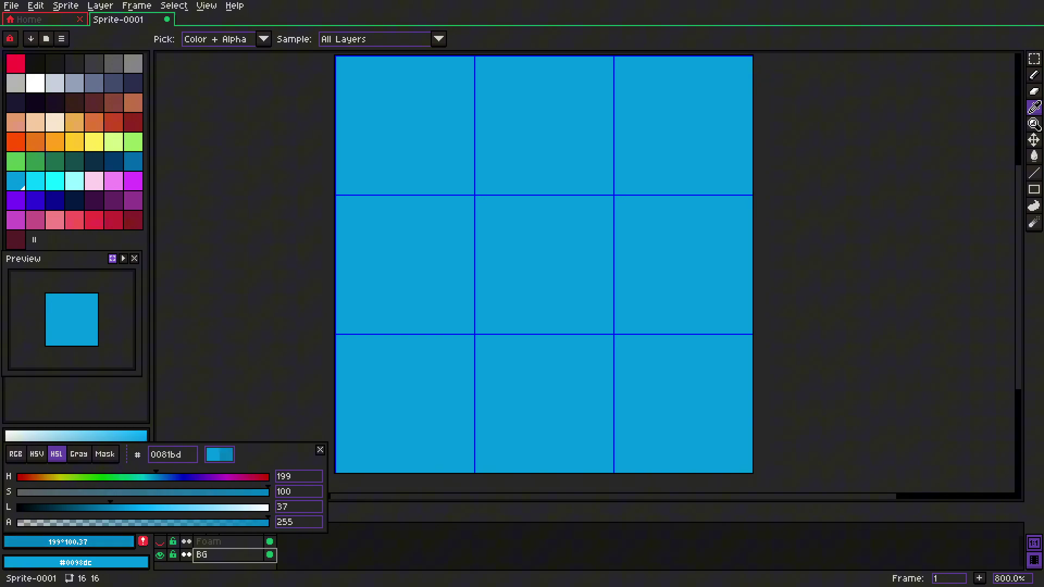
{"action": "key", "text": "Escape"}
{"action": "key", "text": "b"}
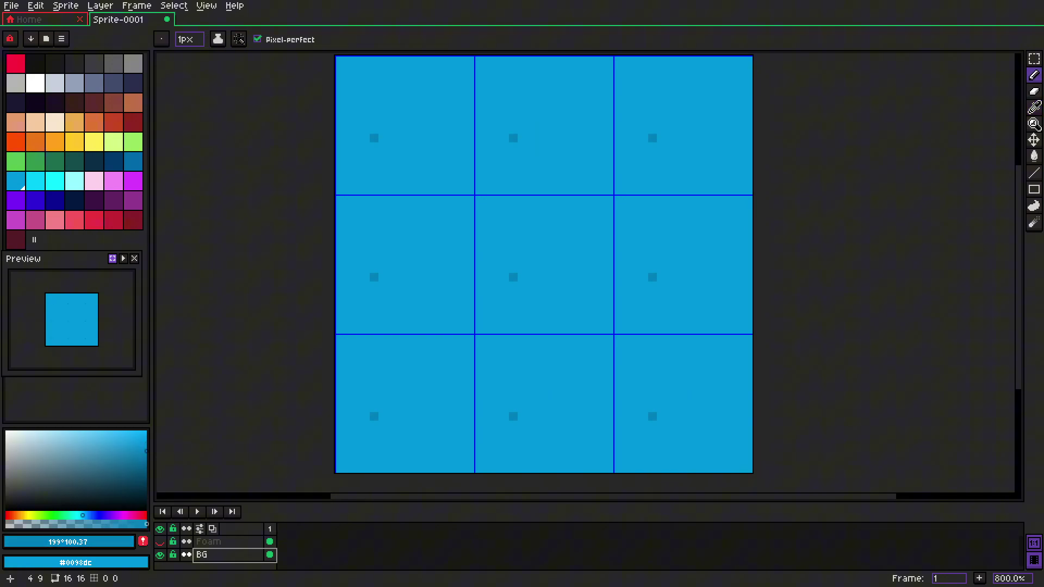
{"action": "left_click", "coordinate": [258, 39]}
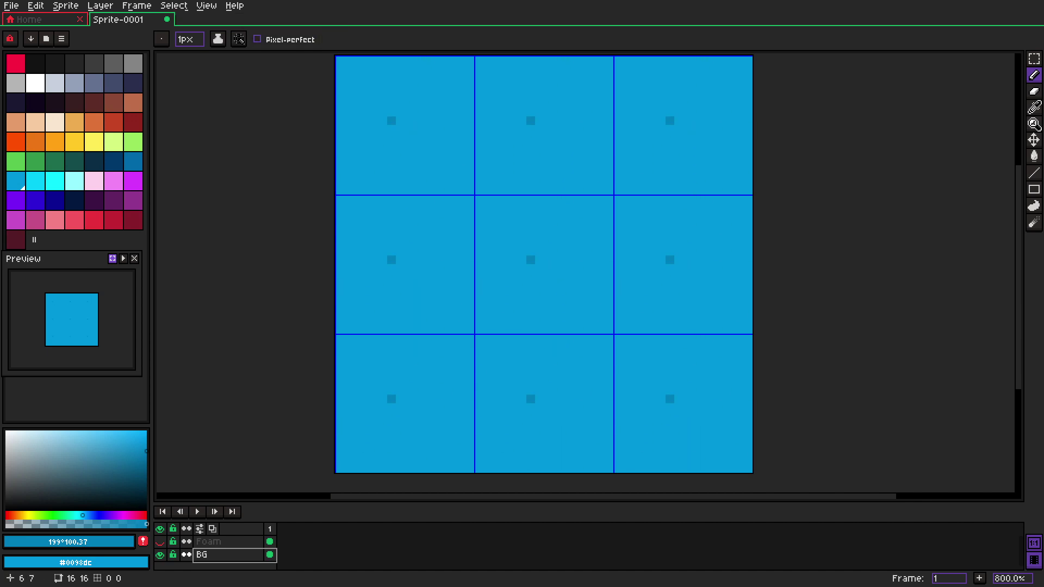
- Paint scattered irregular dark-blue patches across the BG layer, letting some wrap over the tile edges
{"action": "mouse_move", "coordinate": [384, 121]}
{"action": "left_mouse_down"}
{"action": "mouse_move", "coordinate": [444, 128]}
{"action": "mouse_move", "coordinate": [392, 129]}
{"action": "mouse_move", "coordinate": [409, 120]}
{"action": "mouse_move", "coordinate": [436, 137]}
{"action": "mouse_move", "coordinate": [410, 139]}
{"action": "left_mouse_up"}
{"action": "left_click", "coordinate": [348, 77]}
{"action": "key", "text": "ctrl+z"}
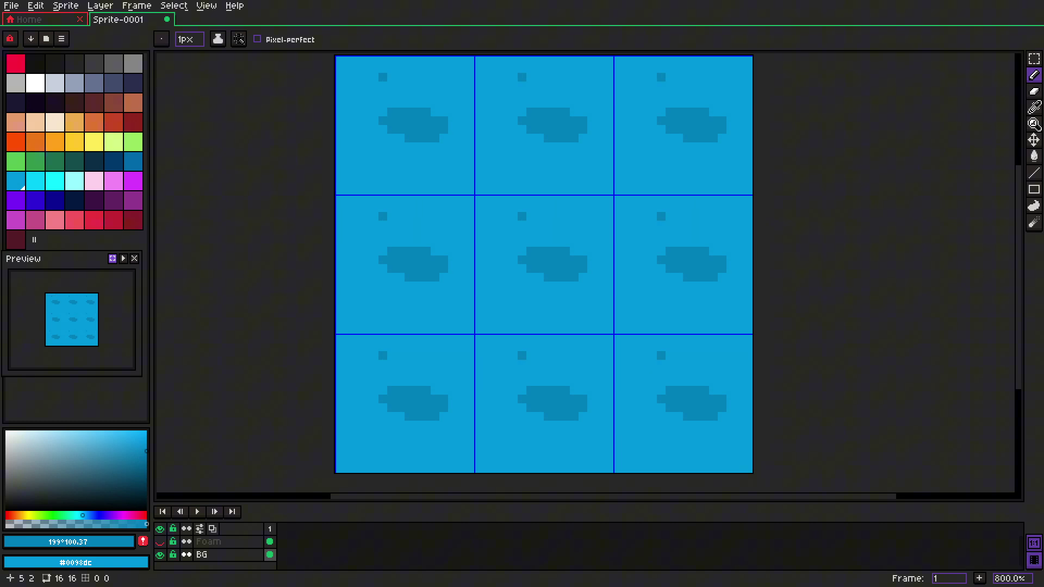
{"action": "mouse_move", "coordinate": [384, 77]}
{"action": "left_mouse_down"}
{"action": "mouse_move", "coordinate": [340, 86]}
{"action": "mouse_move", "coordinate": [408, 68]}
{"action": "left_mouse_up"}
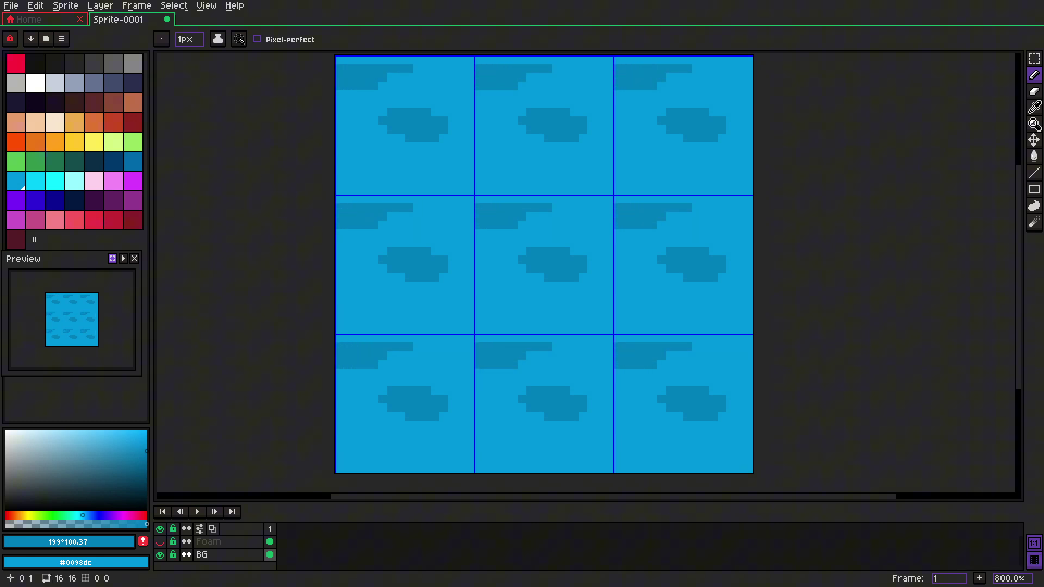
{"action": "left_click", "coordinate": [400, 68]}
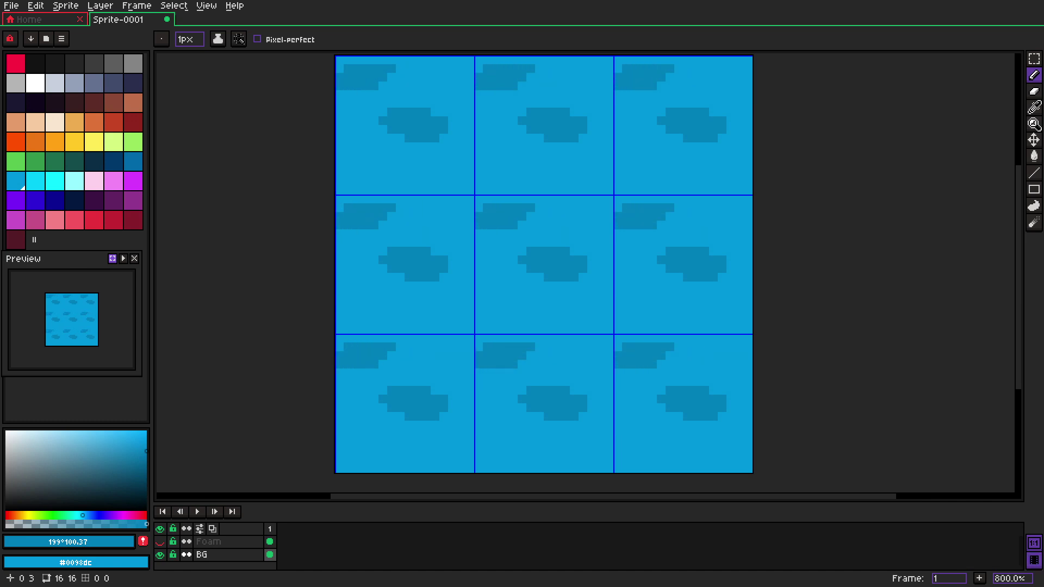
{"action": "left_click", "coordinate": [375, 95]}
{"action": "left_click", "coordinate": [471, 216]}
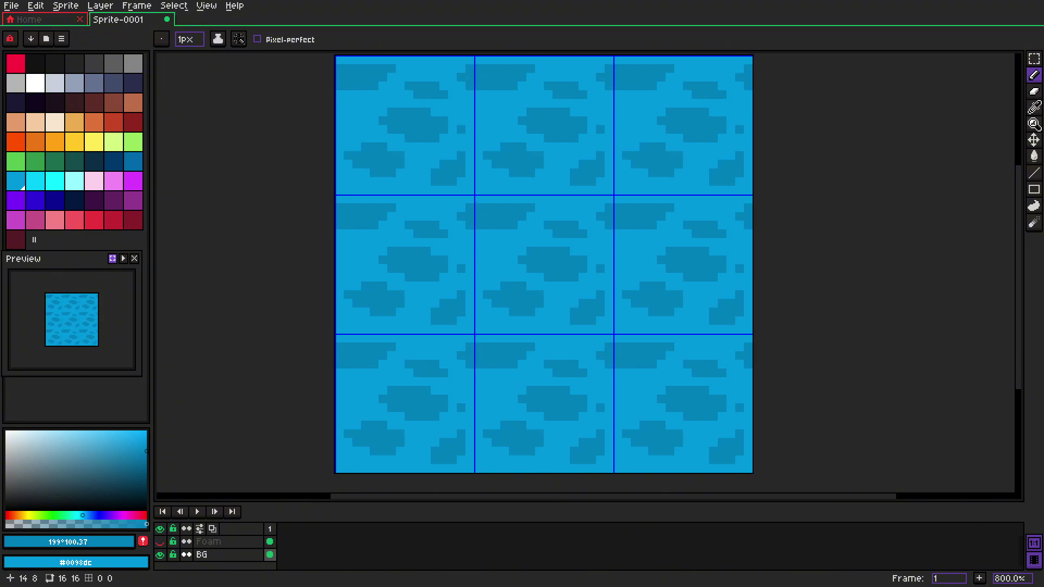
{"action": "mouse_move", "coordinate": [601, 260]}
{"action": "left_mouse_down"}
{"action": "mouse_move", "coordinate": [627, 251]}
{"action": "mouse_move", "coordinate": [653, 268]}
{"action": "mouse_move", "coordinate": [626, 269]}
{"action": "left_mouse_up"}
{"action": "right_click", "coordinate": [653, 260]}
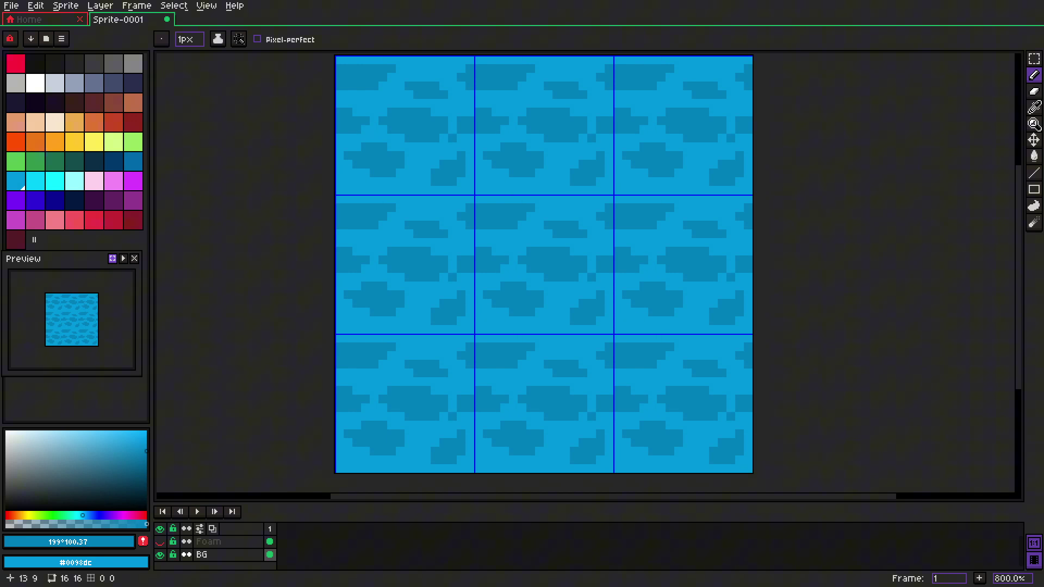
- Show the Foam layer again and add a second frame that copies frame 1
{"action": "left_click", "coordinate": [160, 543]}
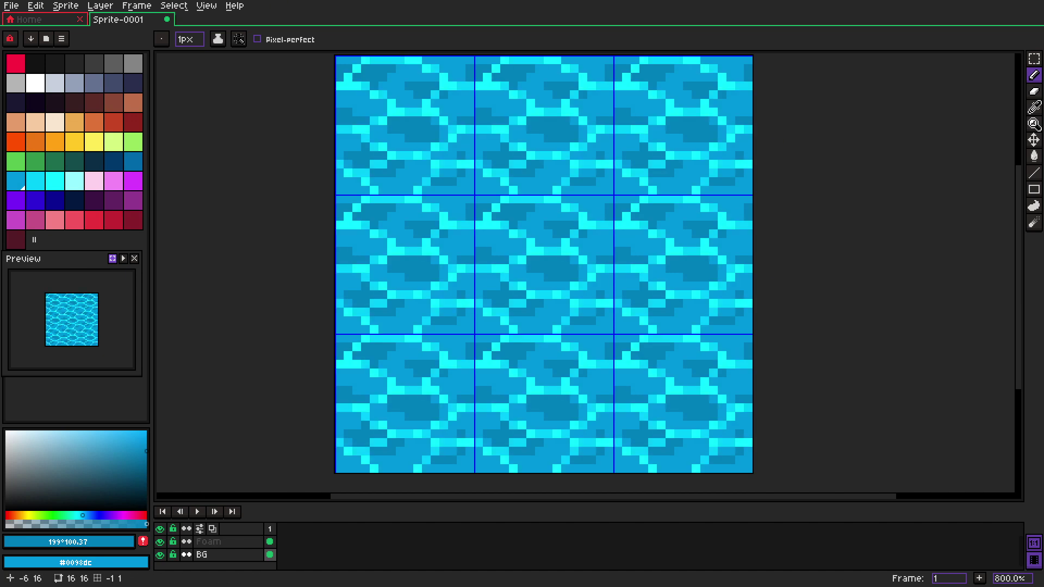
{"action": "scroll", "coordinate": [429, 333], "scroll_direction": "down", "scroll_amount": 1}
{"action": "scroll", "coordinate": [433, 332], "scroll_direction": "up", "scroll_amount": 1}
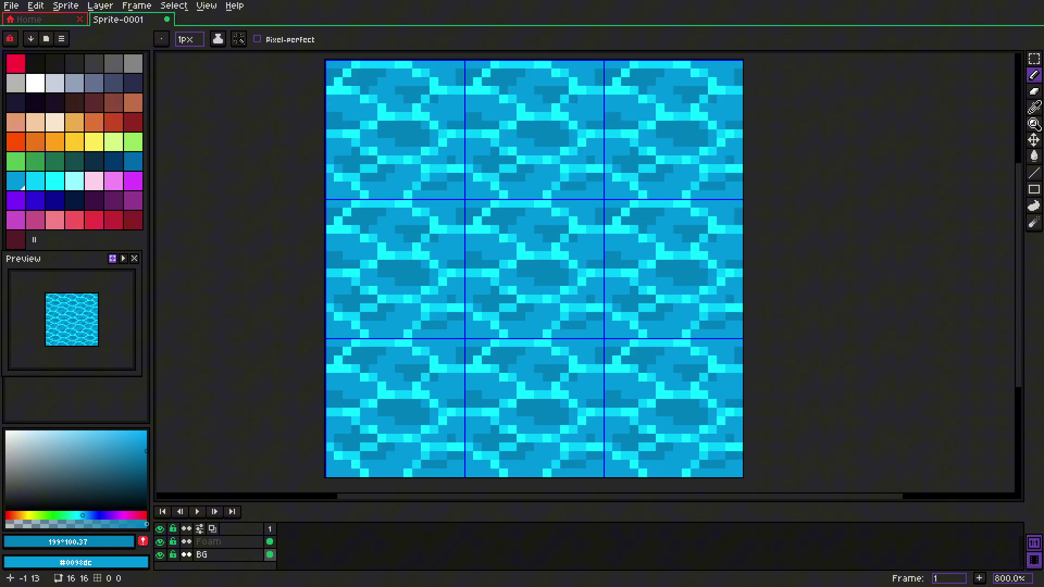
{"action": "left_click_drag", "start_coordinate": [494, 297], "coordinate": [491, 302]}
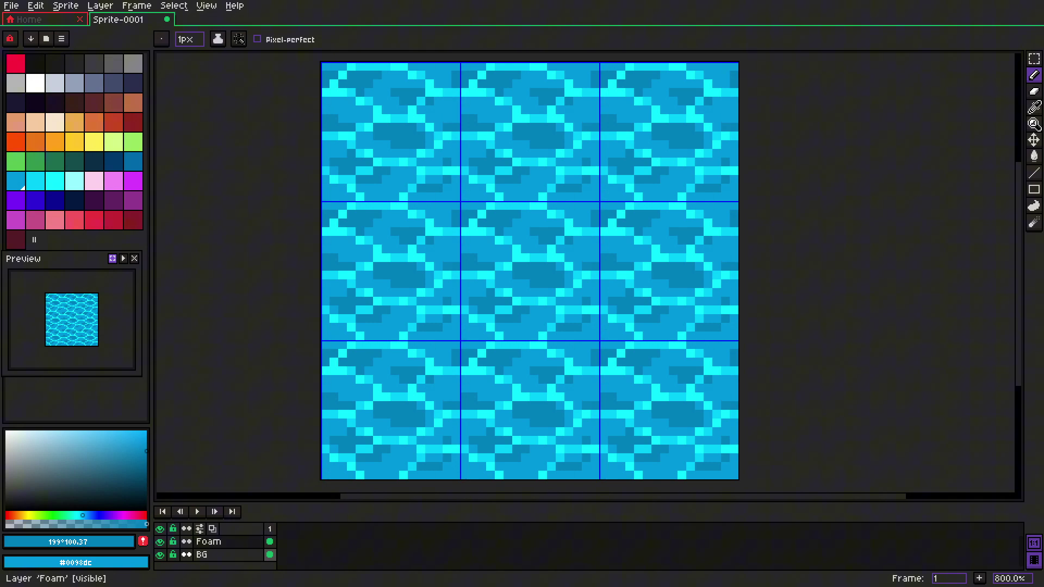
{"action": "right_click", "coordinate": [270, 529]}
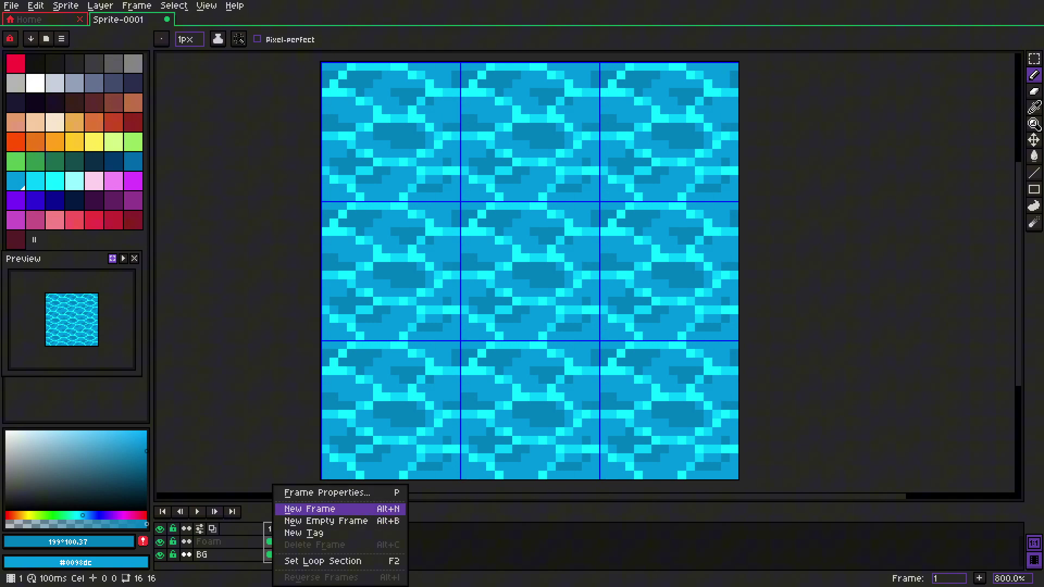
{"action": "left_click", "coordinate": [309, 509]}
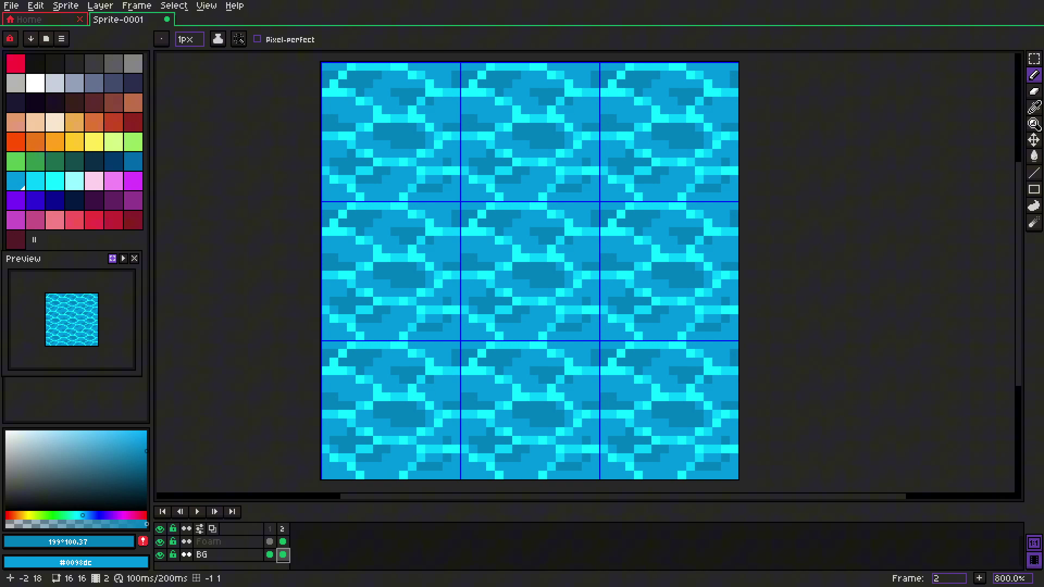
{"action": "left_click_drag", "start_coordinate": [447, 354], "coordinate": [445, 346]}
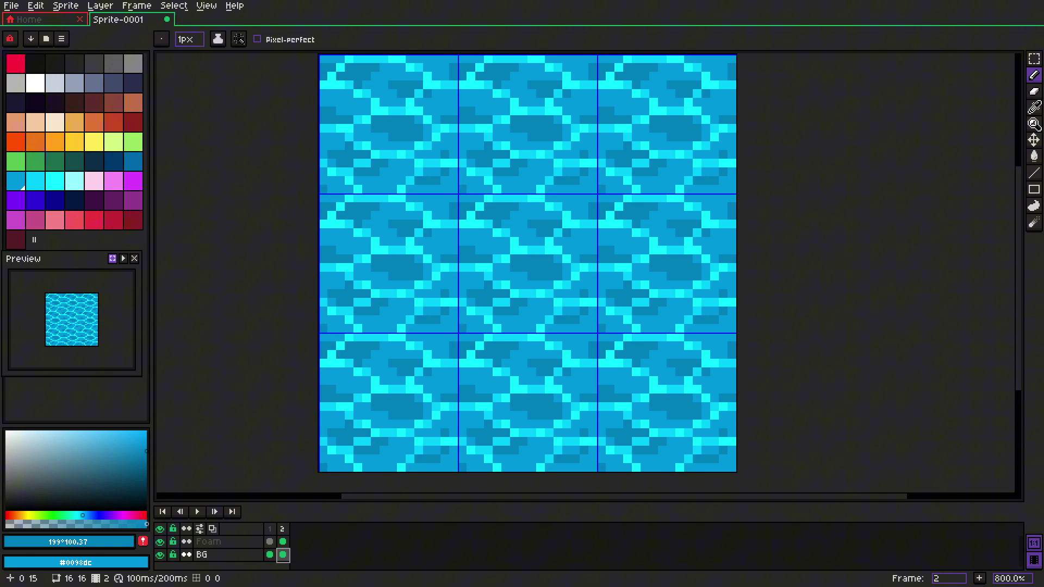
{"action": "key", "text": "m"}
{"action": "key", "text": "ctrl+a"}
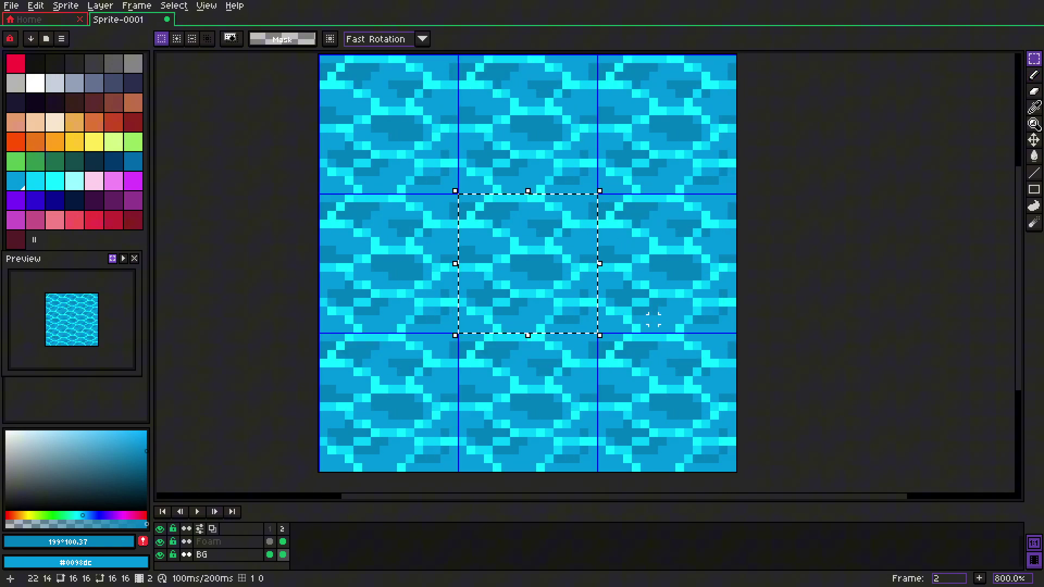
{"action": "key", "text": "Up"}
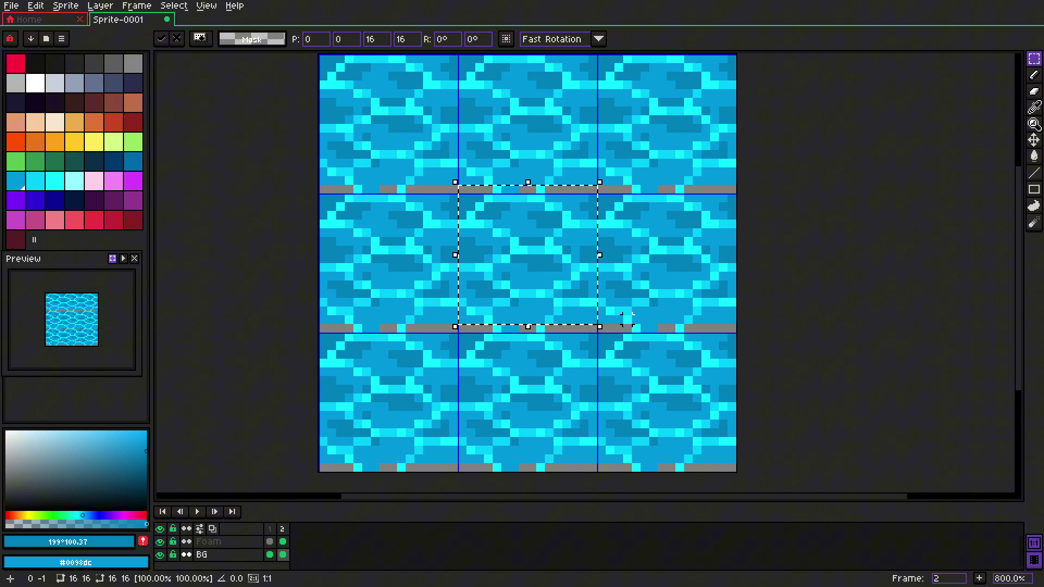
{"action": "key", "text": "ctrl+d"}
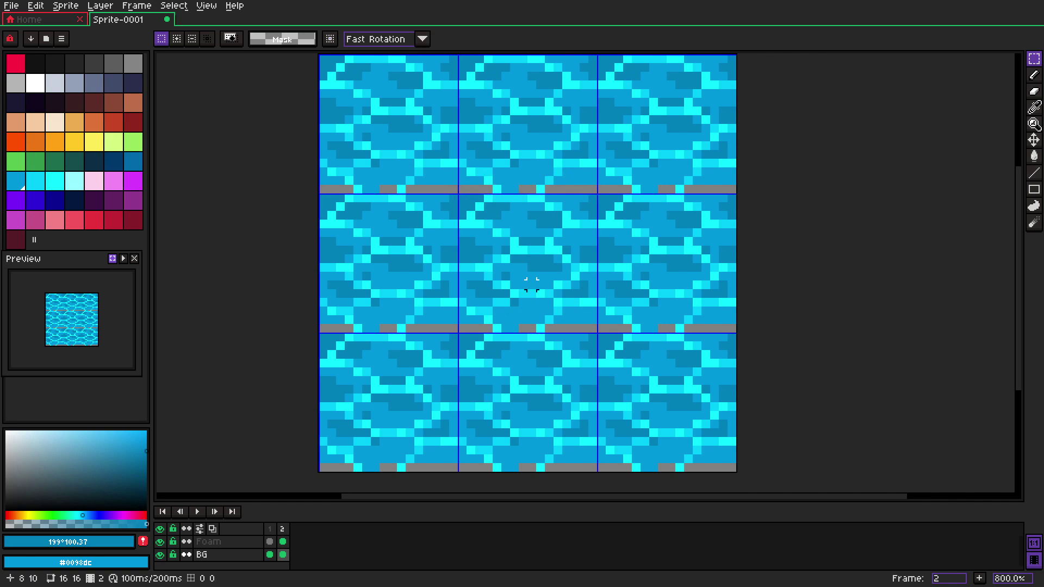
{"action": "key", "text": "ctrl+z"}
{"action": "key", "text": "ctrl+z"}
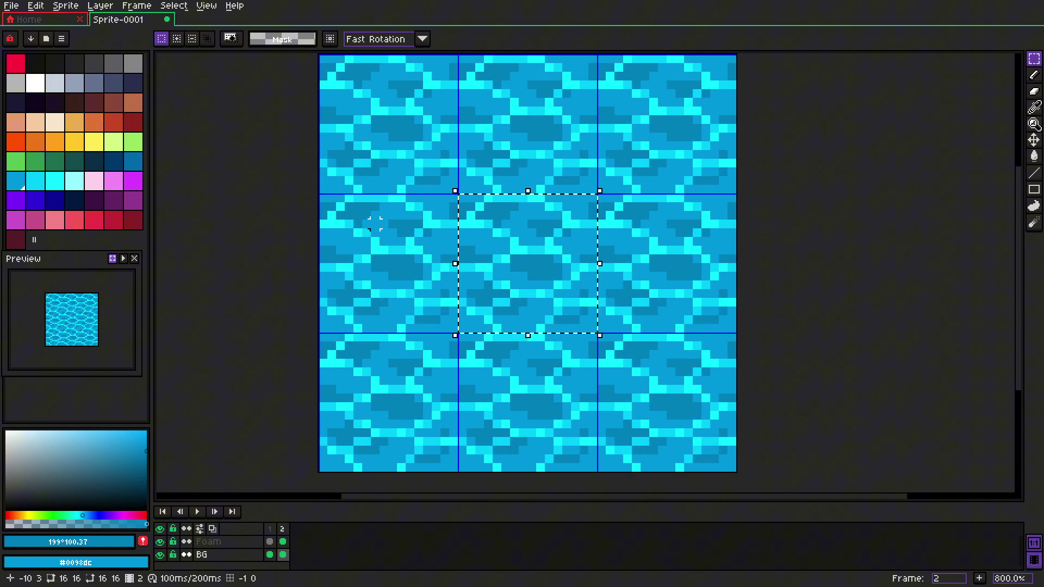
{"action": "left_click", "coordinate": [375, 224]}
- Turn off tiled mode so that only the single tile is shown
{"action": "left_click", "coordinate": [206, 6]}
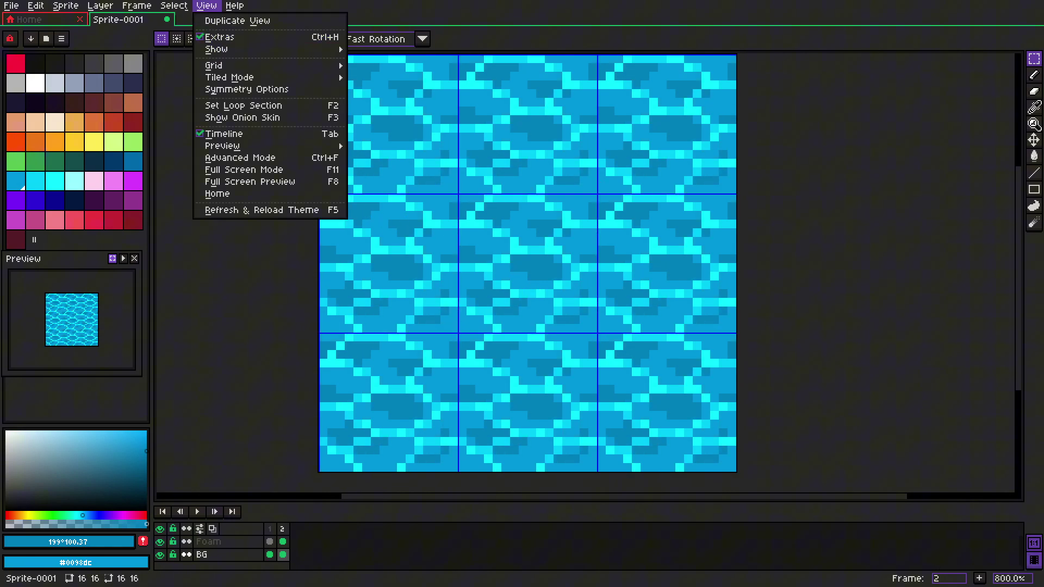
{"action": "mouse_move", "coordinate": [269, 77]}
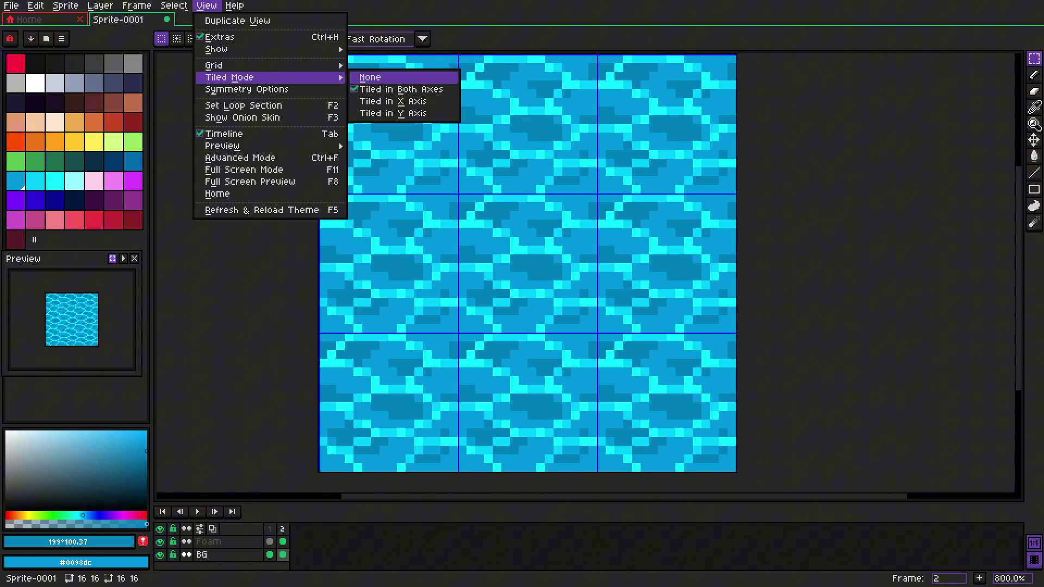
{"action": "left_click", "coordinate": [375, 77]}
{"action": "scroll", "coordinate": [533, 238], "scroll_direction": "up", "scroll_amount": 2}
{"action": "left_click_drag", "start_coordinate": [517, 241], "coordinate": [517, 228]}
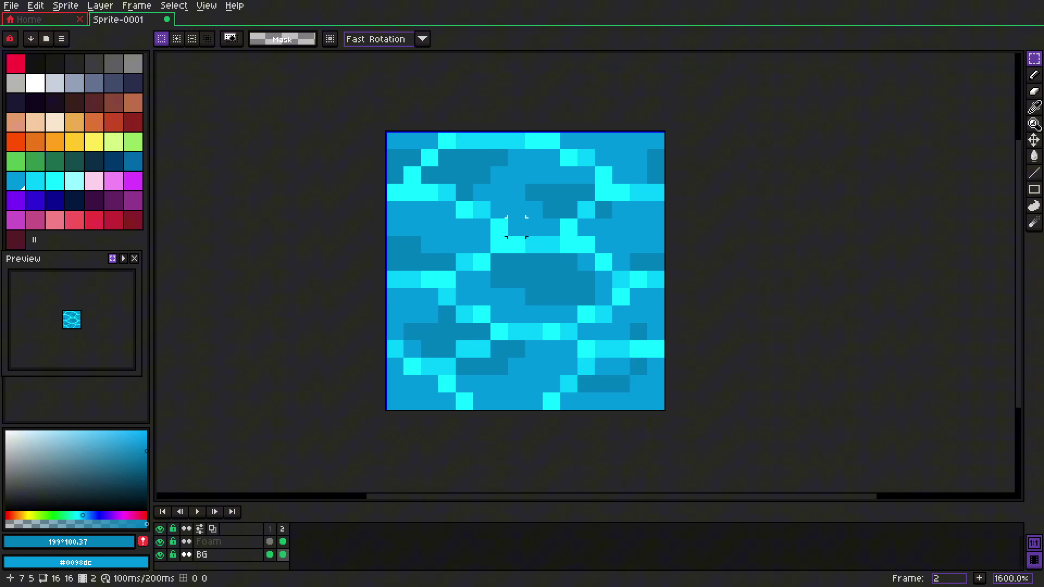
- Resize the canvas to 18 by 18 px, centred, leaving a 1 px border around the tile
{"action": "left_click", "coordinate": [65, 6]}
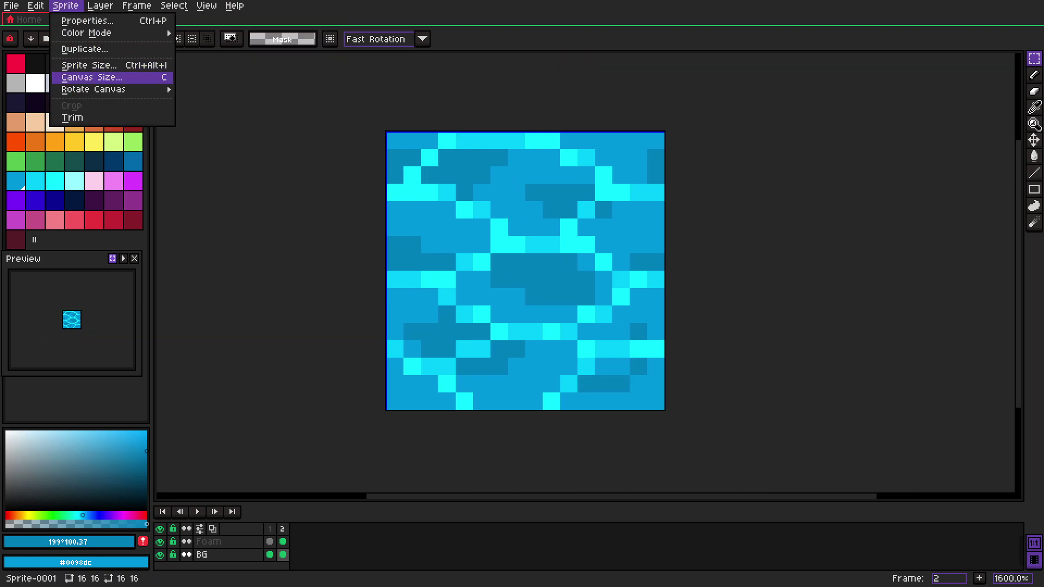
{"action": "left_click", "coordinate": [92, 77]}
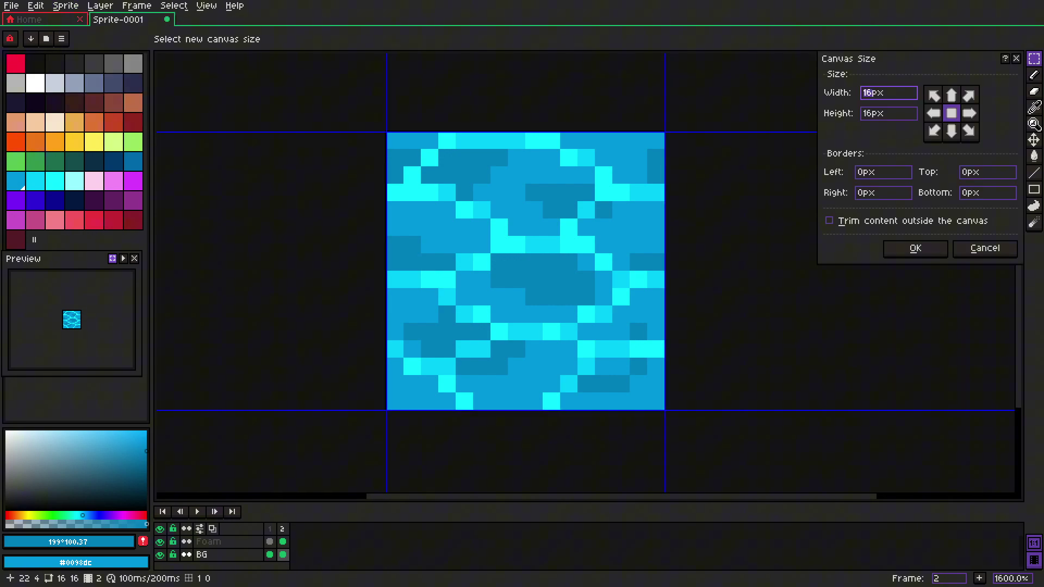
{"action": "type", "text": "18"}
{"action": "key", "text": "Tab"}
{"action": "type", "text": "18"}
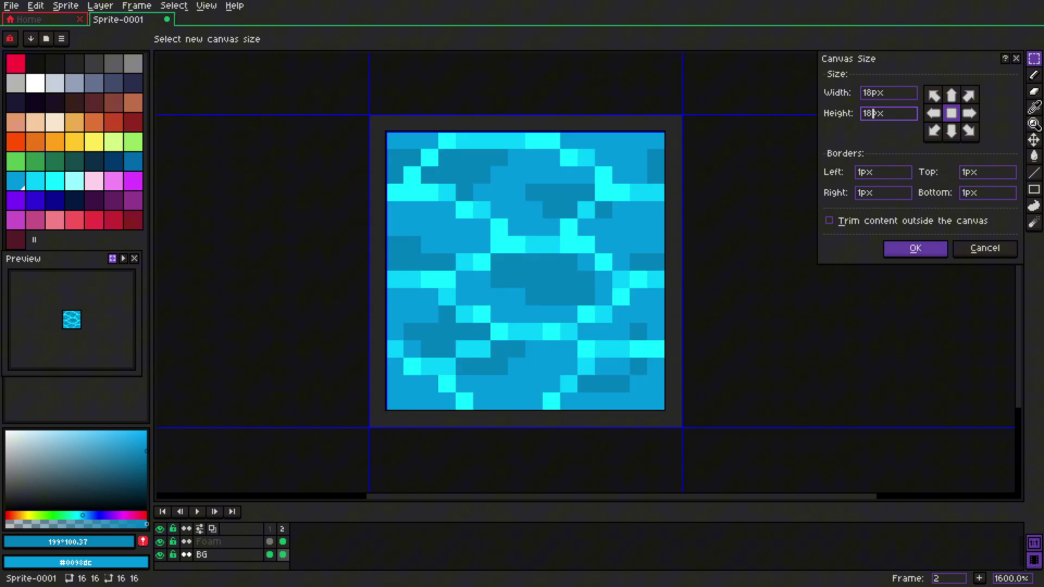
{"action": "left_click", "coordinate": [915, 248]}
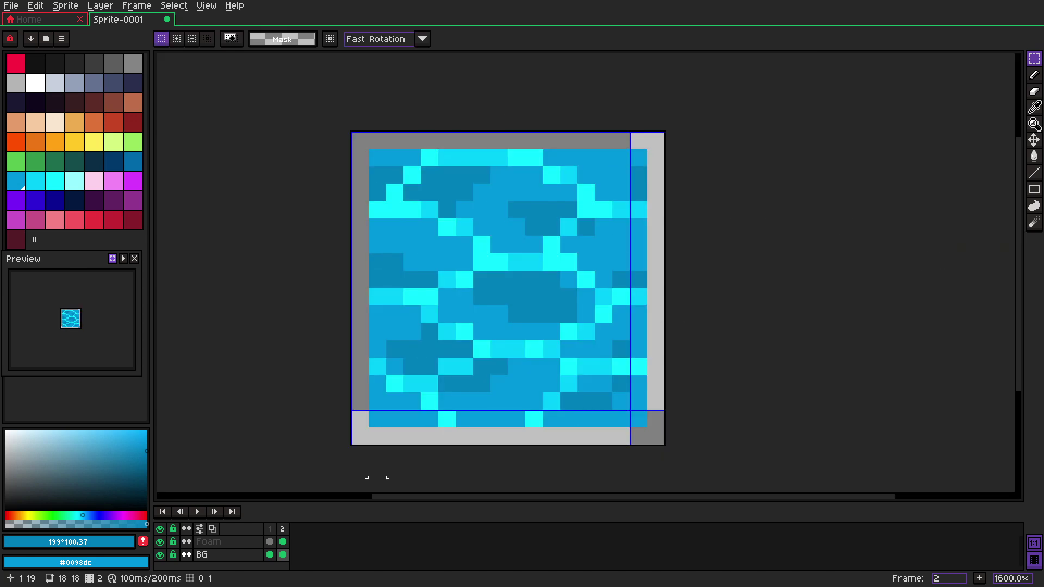
{"action": "left_click_drag", "start_coordinate": [447, 367], "coordinate": [456, 360]}
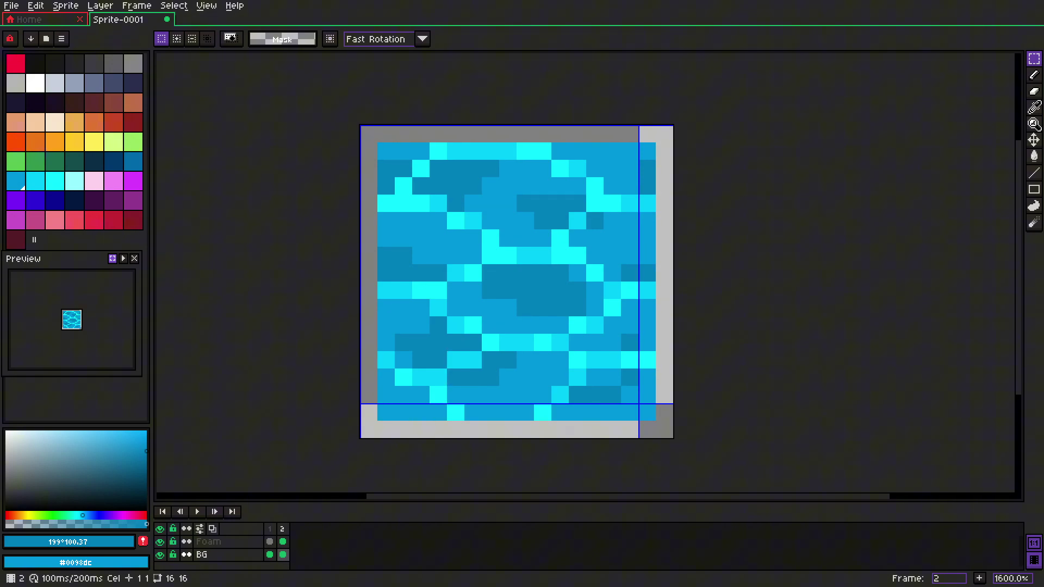
- Shift the BG artwork in frame 2 up one pixel and move the overflowing top row to the tile's bottom row
{"action": "left_click_drag", "start_coordinate": [386, 412], "coordinate": [386, 134]}
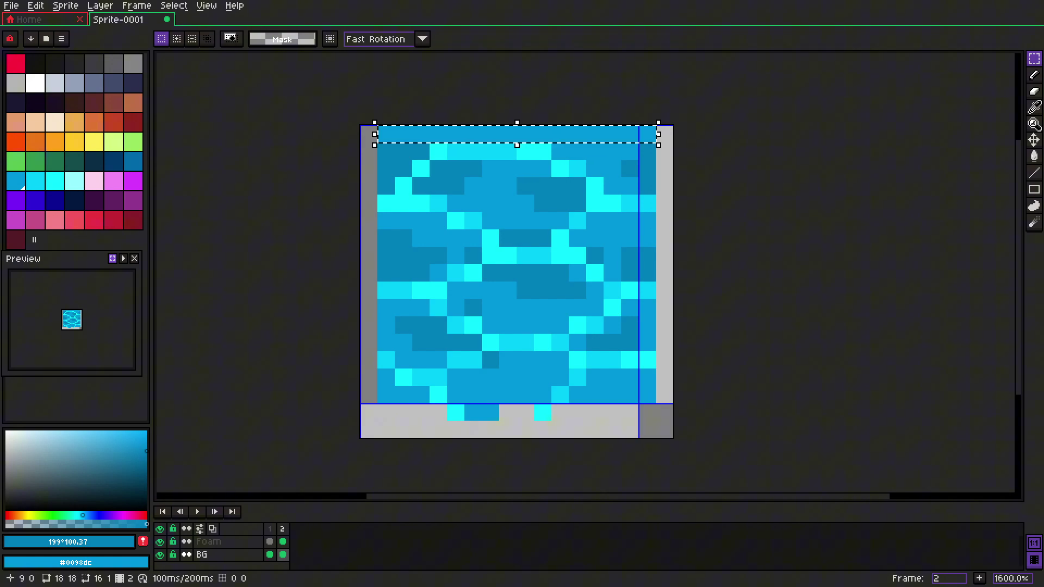
{"action": "left_click_drag", "start_coordinate": [522, 134], "coordinate": [522, 412]}
{"action": "key", "text": "ctrl+d"}
- Compare frame 1 with frame 2, and add a third frame that copies frame 2
{"action": "left_click", "coordinate": [270, 528]}
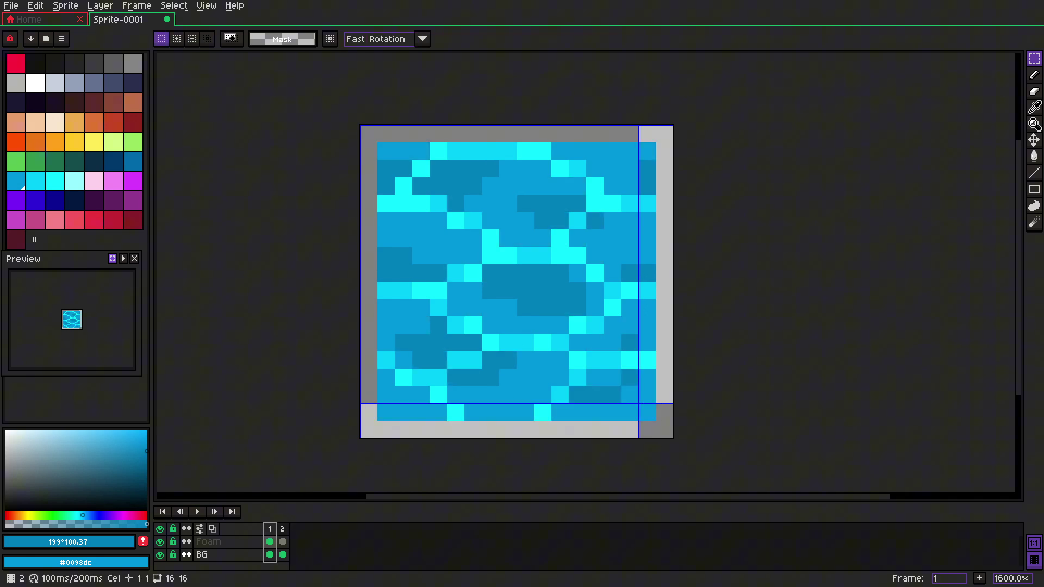
{"action": "key", "text": "Right"}
{"action": "key", "text": "alt+n"}
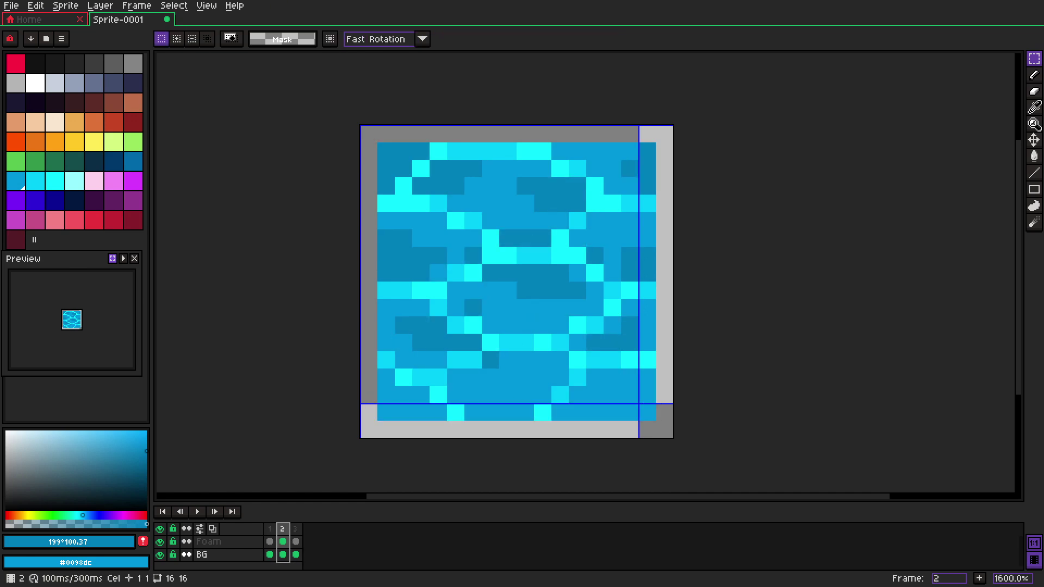
{"action": "key", "text": "Right"}
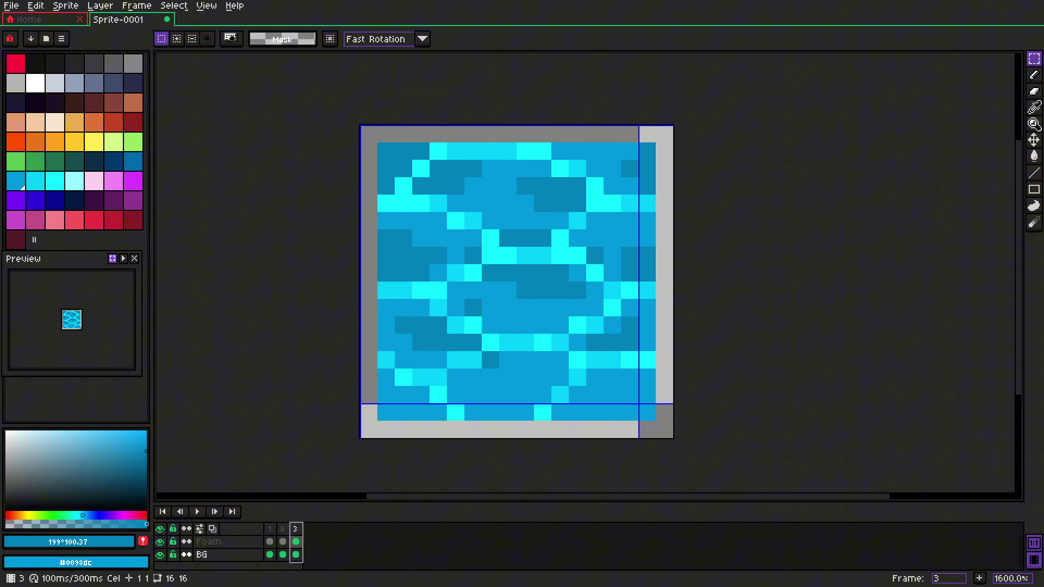
- Shift the Foam artwork in frame 3 up one pixel and move its overflowing top row to the tile's bottom row
{"action": "key", "text": "Up"}
{"action": "left_click_drag", "start_coordinate": [647, 413], "coordinate": [375, 140]}
{"action": "key", "text": "Up"}
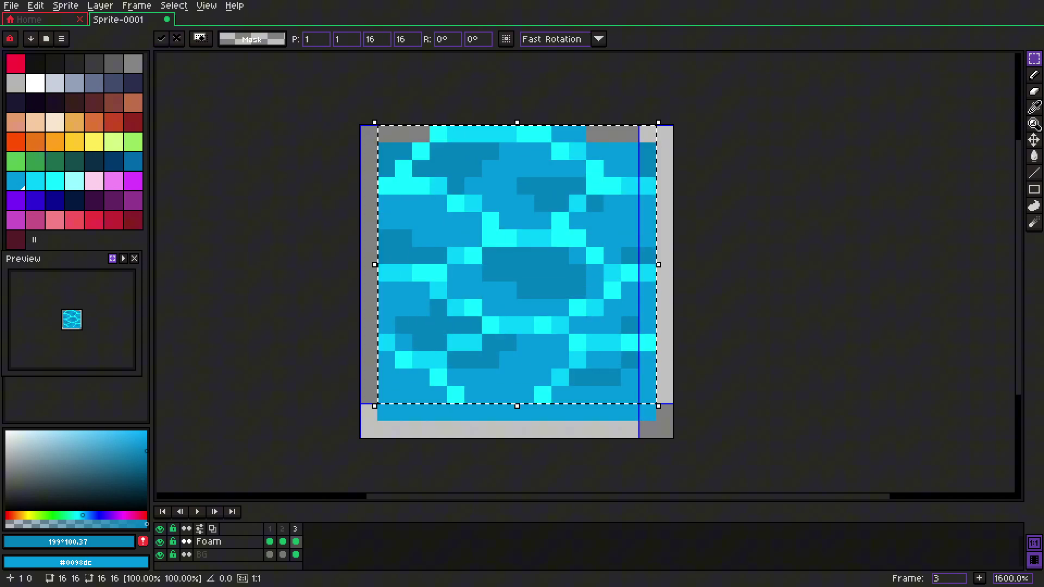
{"action": "key", "text": "Return"}
{"action": "left_click_drag", "start_coordinate": [588, 126], "coordinate": [375, 131]}
{"action": "left_click_drag", "start_coordinate": [668, 133], "coordinate": [362, 132]}
{"action": "key", "text": "Down"}
{"action": "left_click_drag", "start_coordinate": [517, 152], "coordinate": [508, 417]}
{"action": "left_click", "coordinate": [490, 464]}
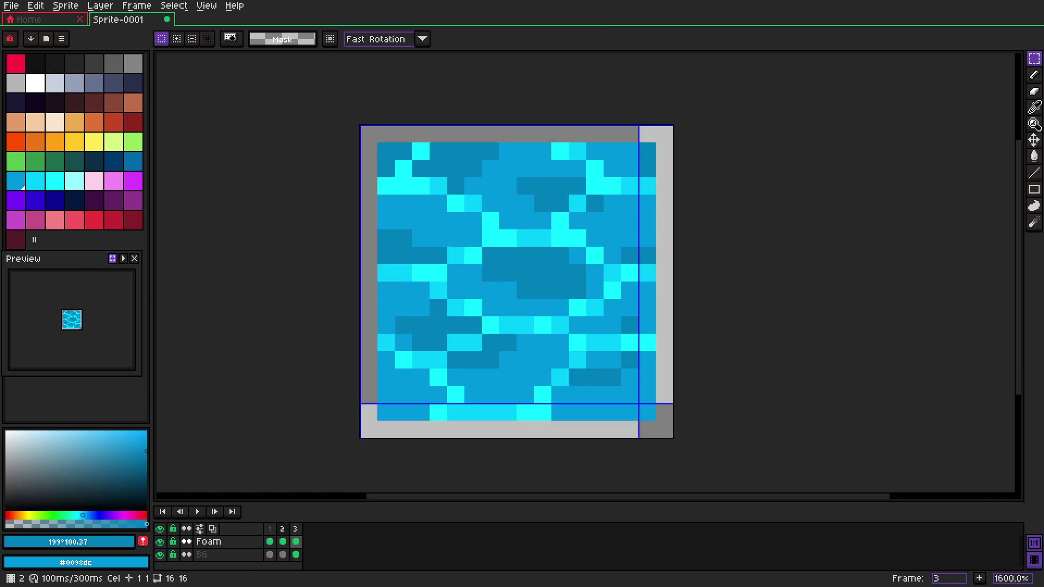
- Add a fourth frame that copies frame 3
{"action": "left_click", "coordinate": [283, 542]}
{"action": "right_click", "coordinate": [283, 541]}
{"action": "right_click", "coordinate": [296, 541]}
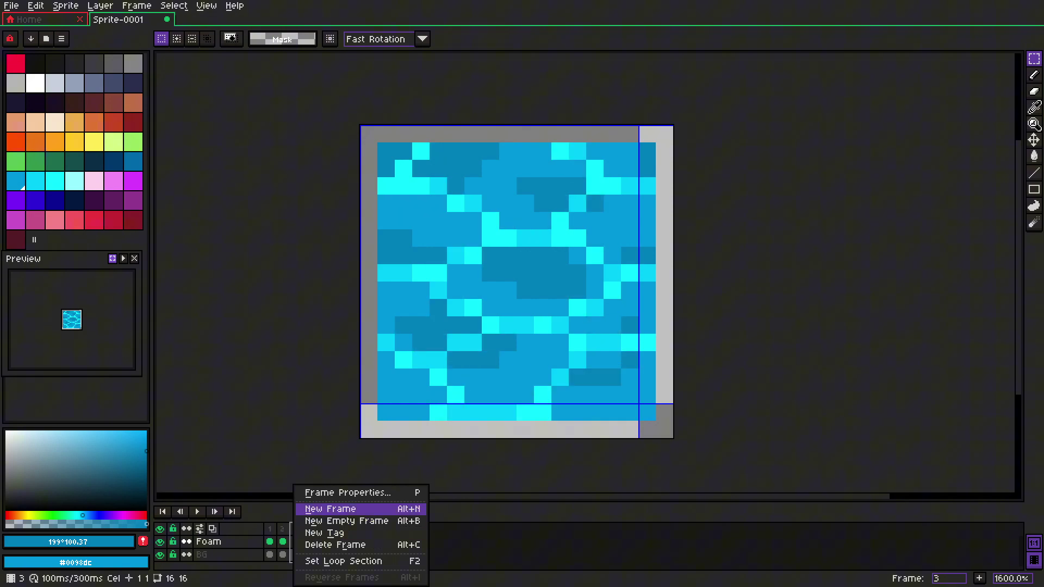
{"action": "left_click", "coordinate": [331, 509]}
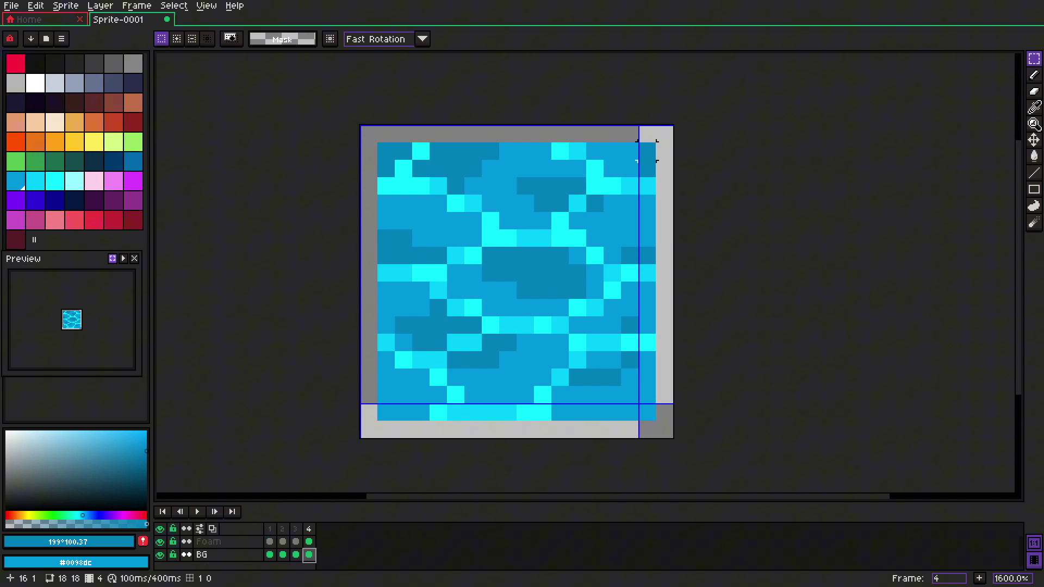
- Shift the BG artwork in frame 4 down one pixel and move the overflowing bottom row to the tile's top row
{"action": "left_click_drag", "start_coordinate": [648, 151], "coordinate": [387, 413]}
{"action": "key", "text": "Down"}
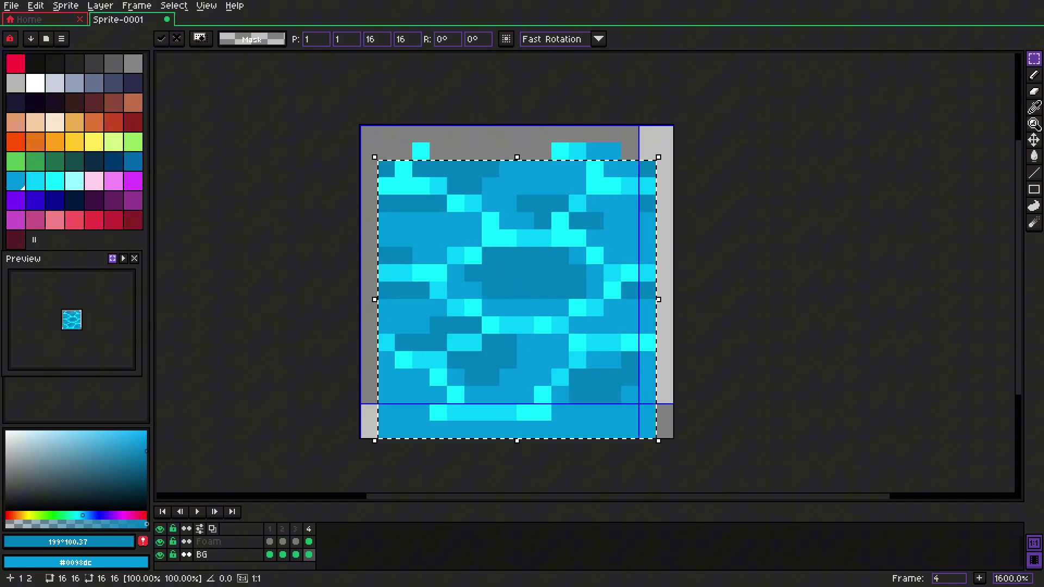
{"action": "key", "text": "ctrl+d"}
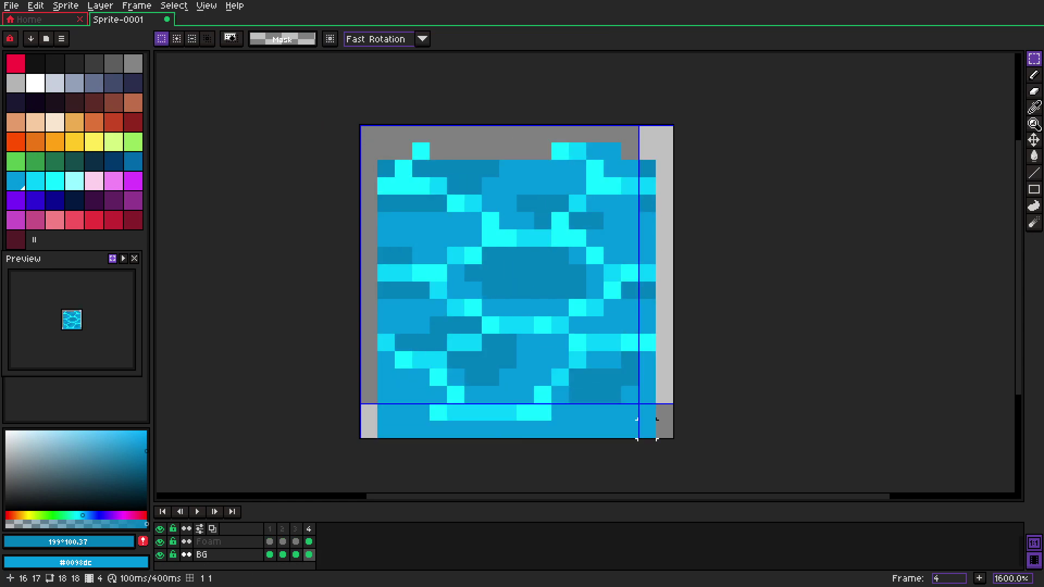
{"action": "left_click_drag", "start_coordinate": [647, 430], "coordinate": [386, 151]}
{"action": "left_click", "coordinate": [457, 463]}
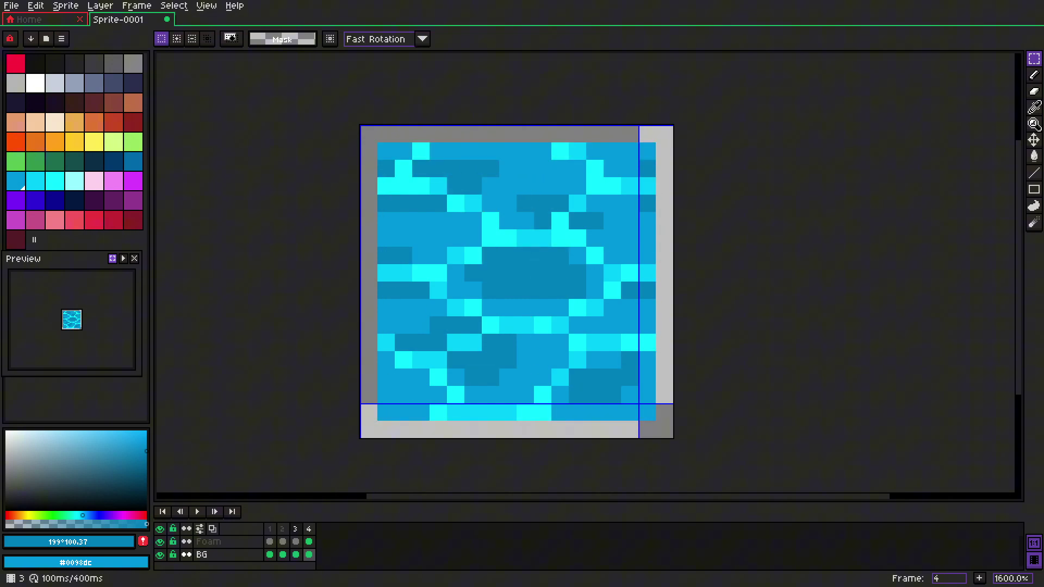
- Step through frames 1 to 4 to compare how the artwork changes between them
{"action": "key", "text": "Left"}
{"action": "key", "text": "Left"}
{"action": "key", "text": "Left"}
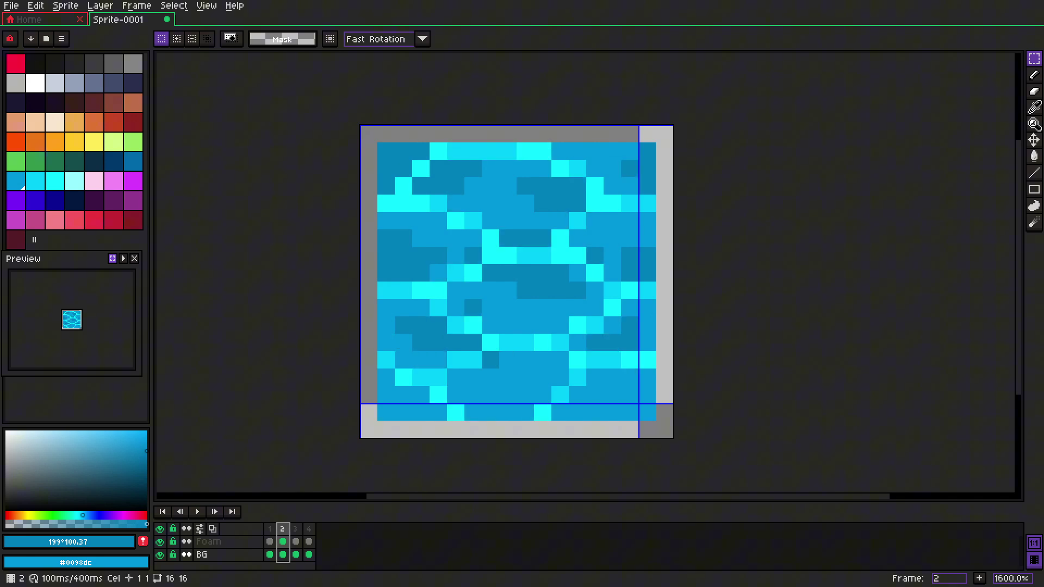
{"action": "left_click", "coordinate": [282, 528]}
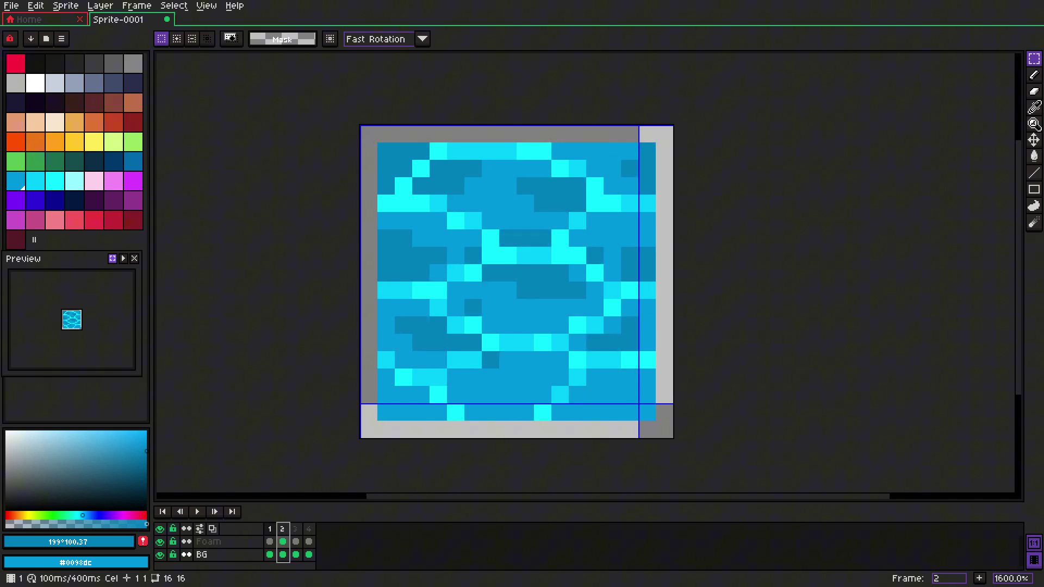
{"action": "left_click", "coordinate": [270, 528]}
{"action": "left_click", "coordinate": [282, 529]}
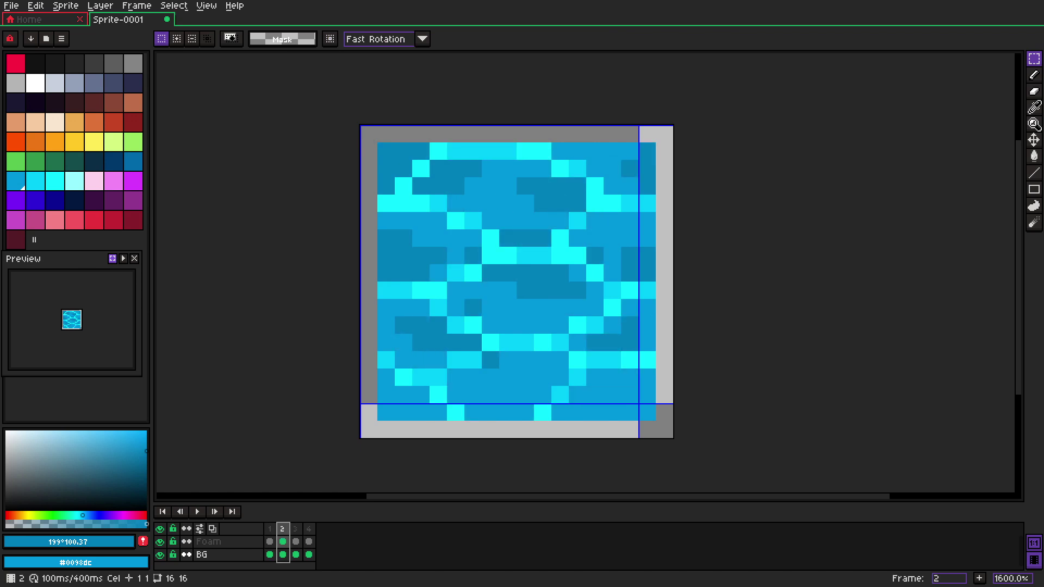
{"action": "key", "text": "Right"}
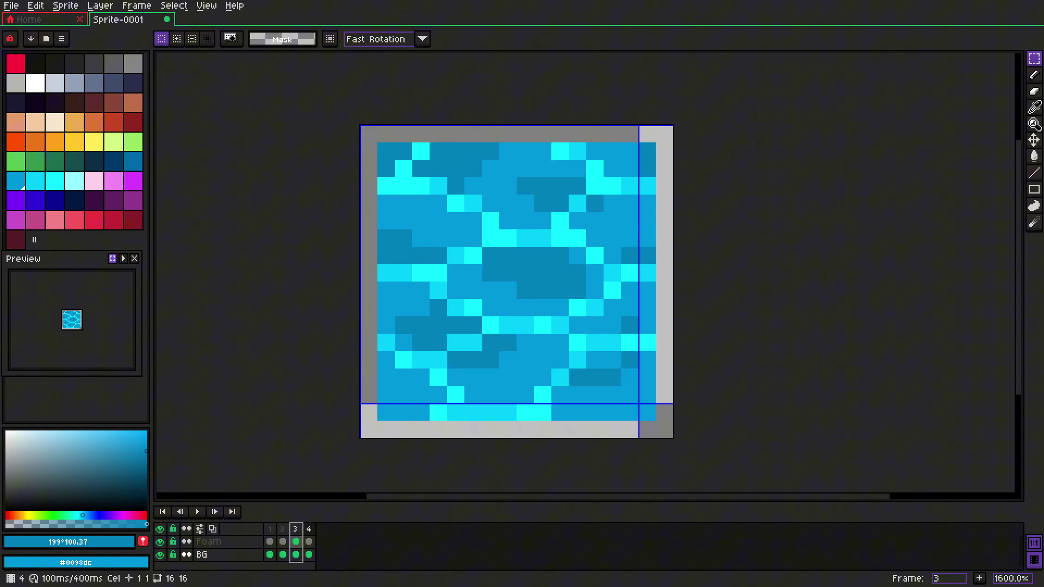
{"action": "left_click", "coordinate": [309, 528]}
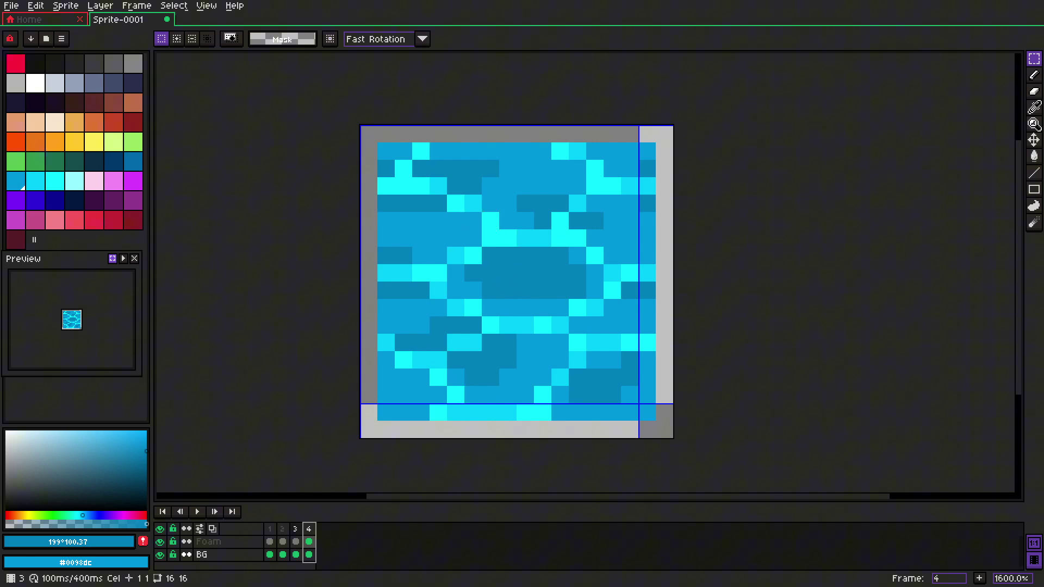
{"action": "right_click", "coordinate": [309, 529]}
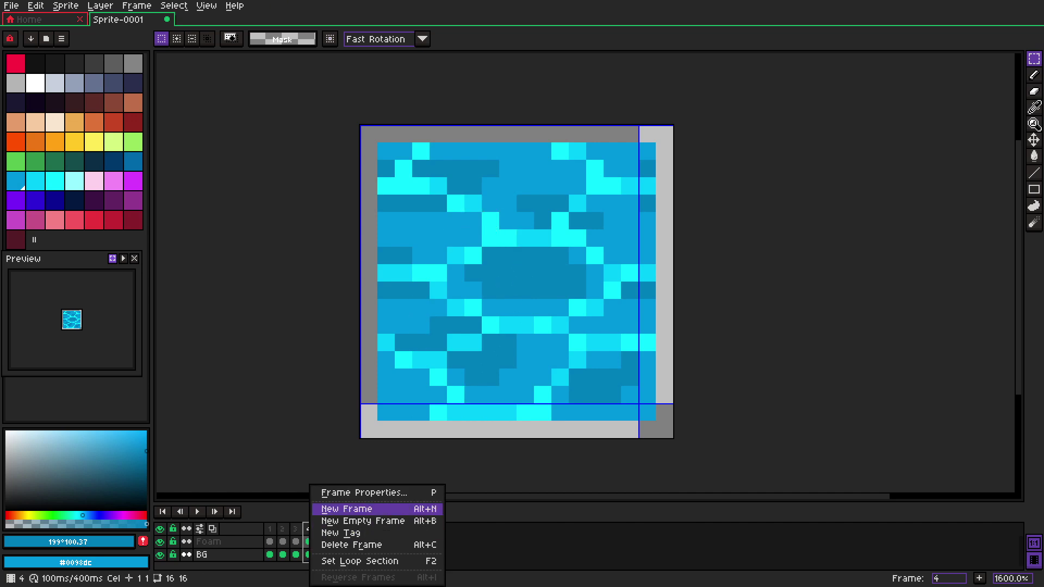
{"action": "key", "text": "Escape"}
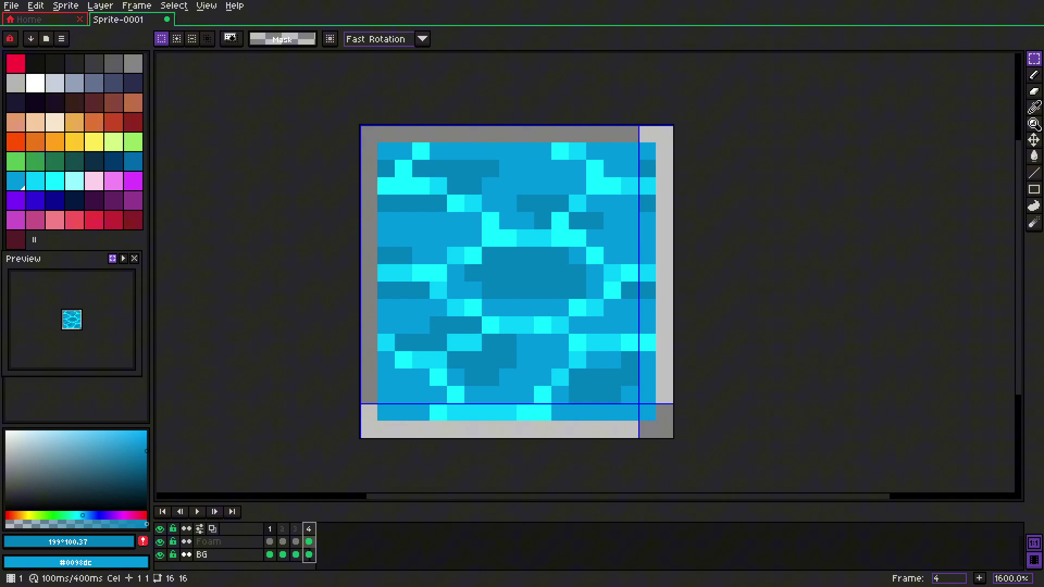
{"action": "left_click", "coordinate": [269, 528]}
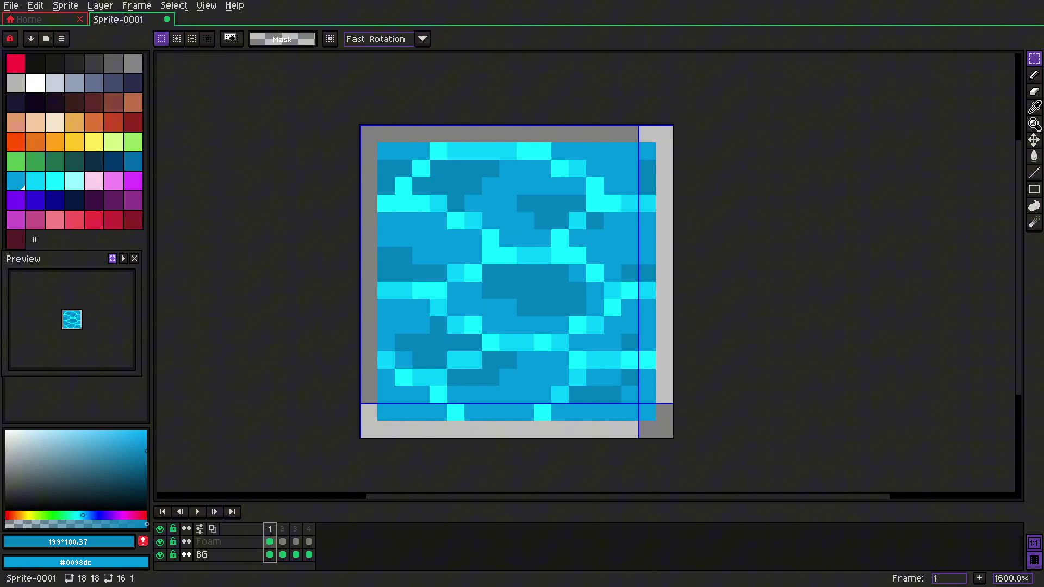
- Resize the canvas to 16 by 16 px, cropping the extra border around the tile
{"action": "left_click", "coordinate": [65, 5]}
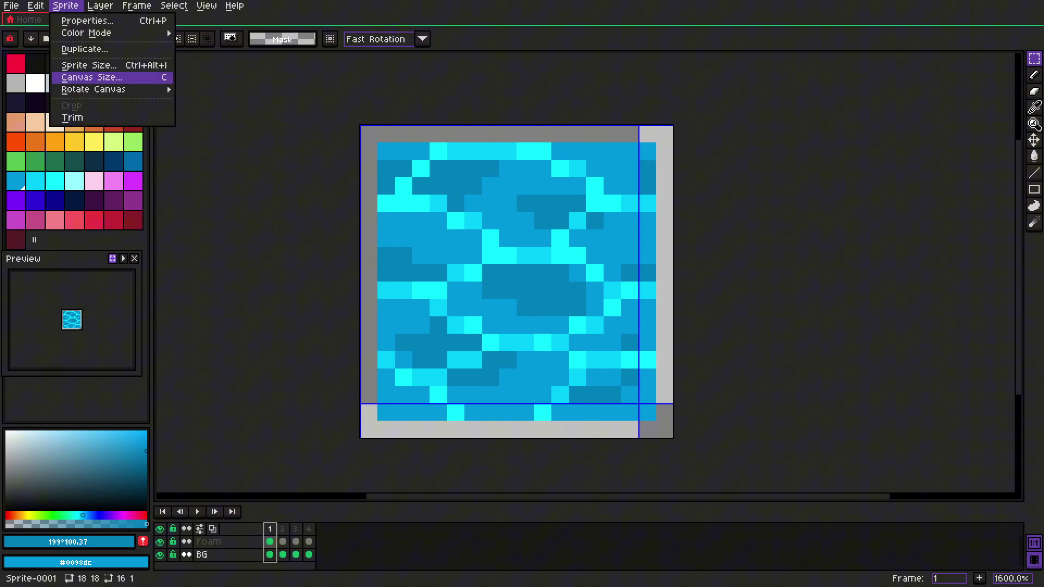
{"action": "left_click", "coordinate": [79, 77]}
{"action": "type", "text": "1"}
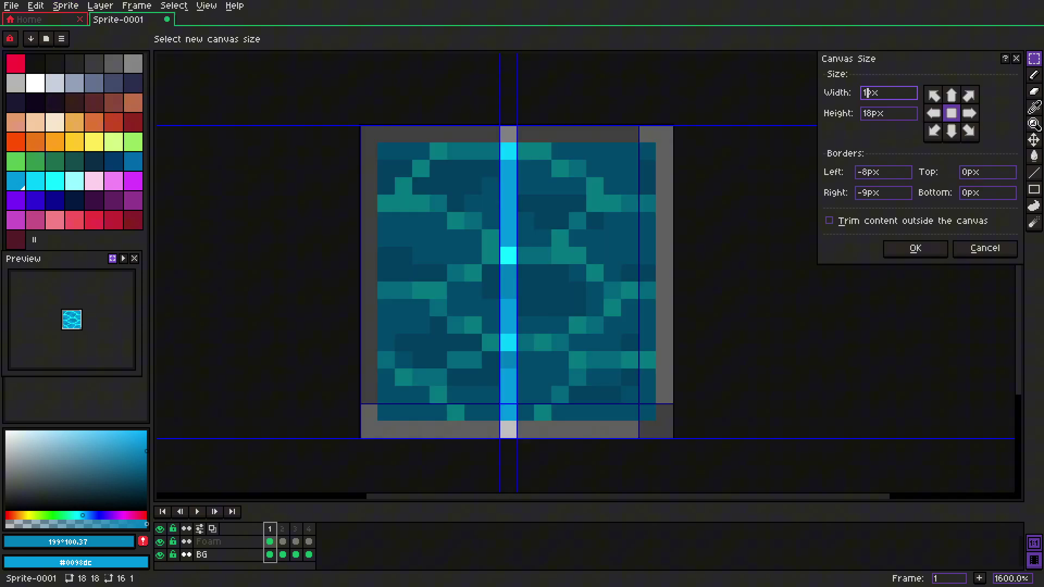
{"action": "type", "text": "6"}
{"action": "key", "text": "Tab"}
{"action": "type", "text": "16"}
{"action": "key", "text": "Return"}
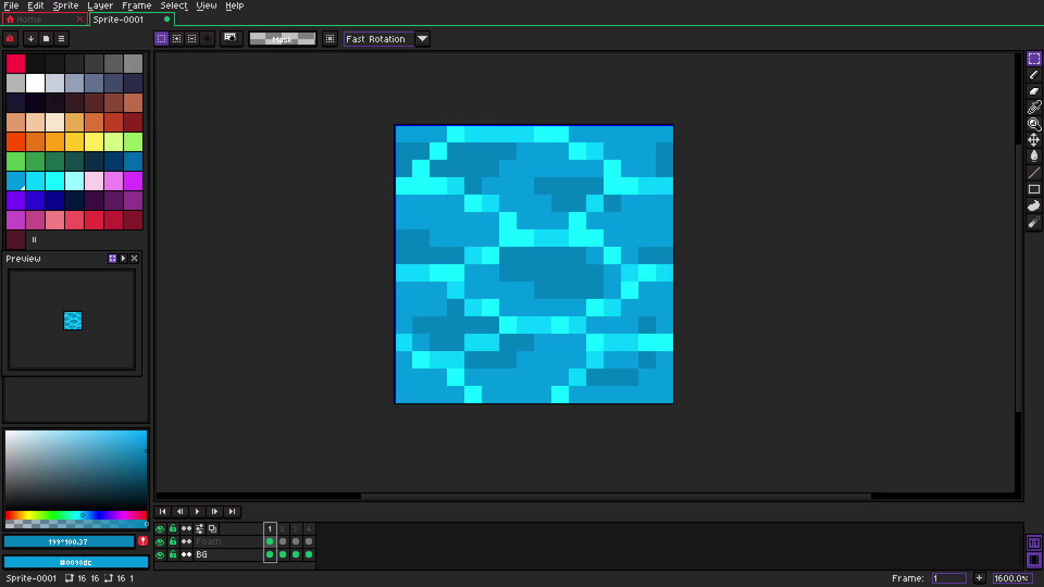
- Turn on tiled mode in both axes and fit the repeated water pattern in view
{"action": "left_click", "coordinate": [207, 5]}
{"action": "mouse_move", "coordinate": [217, 65]}
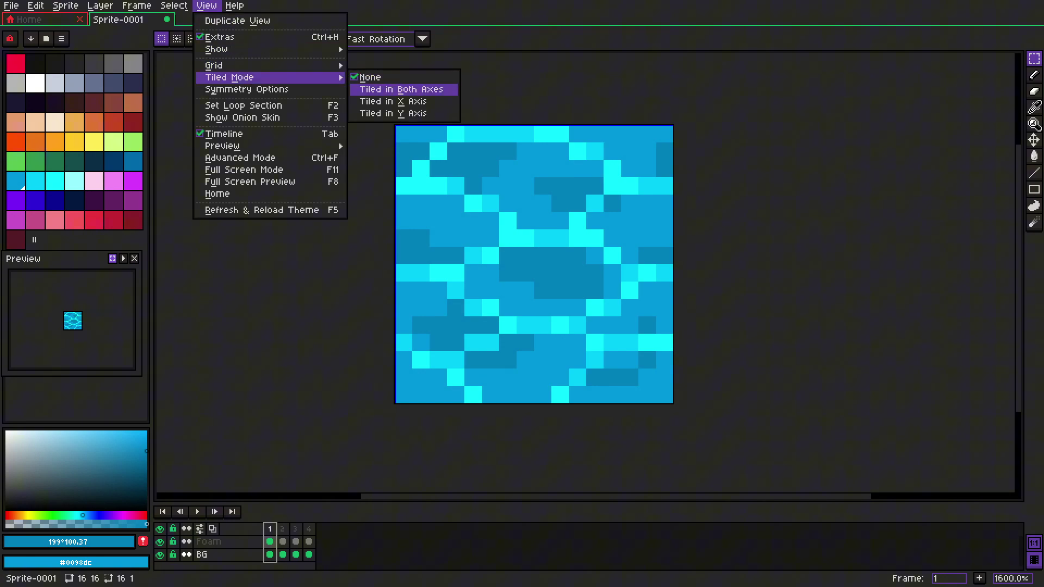
{"action": "left_click", "coordinate": [400, 89]}
{"action": "scroll", "coordinate": [443, 145], "scroll_direction": "down", "scroll_amount": 3}
{"action": "left_click_drag", "start_coordinate": [447, 144], "coordinate": [452, 183]}
- Hide the grid lines over the tiled pattern and play the four-frame animation to check it
{"action": "left_click", "coordinate": [207, 6]}
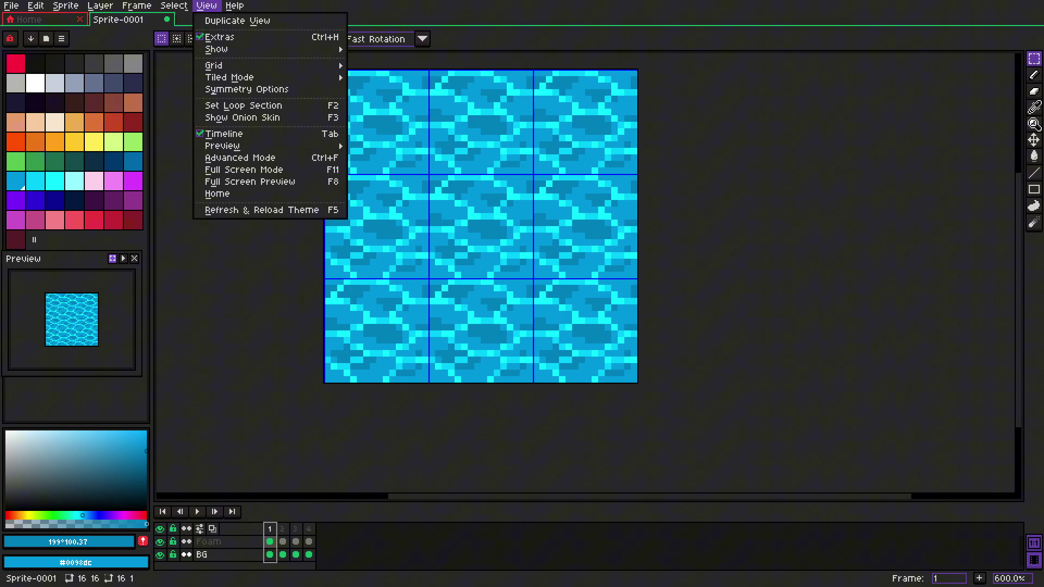
{"action": "mouse_move", "coordinate": [216, 49]}
{"action": "key", "text": "Down"}
{"action": "key", "text": "Down"}
{"action": "key", "text": "Down"}
{"action": "key", "text": "Return"}
{"action": "left_click", "coordinate": [197, 512]}
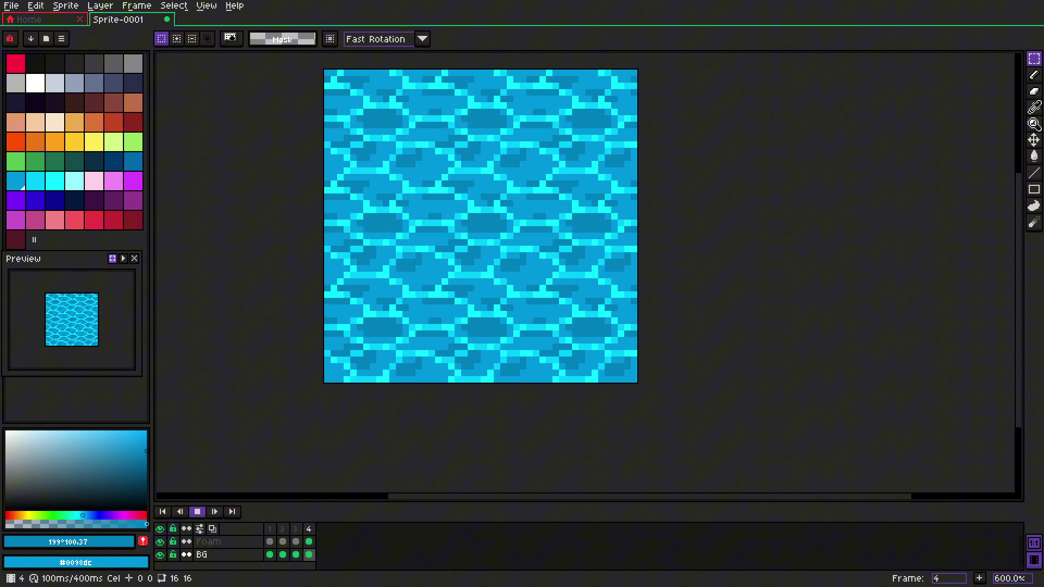
{"action": "left_click", "coordinate": [196, 512]}
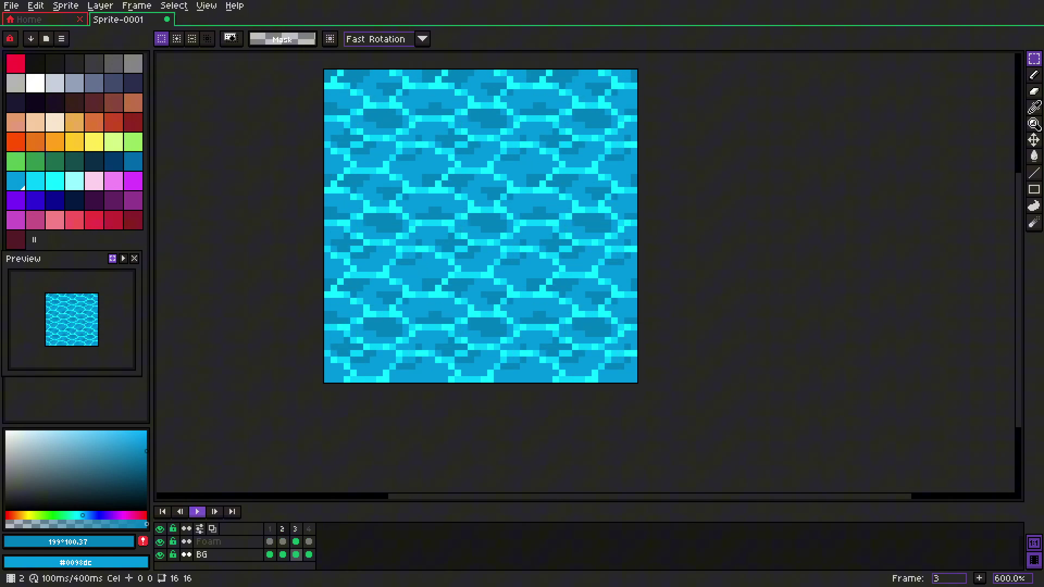
- Set the duration of frames 1 to 4 to 200 ms and preview the animation
{"action": "left_click_drag", "start_coordinate": [270, 528], "coordinate": [309, 529]}
{"action": "right_click", "coordinate": [272, 528]}
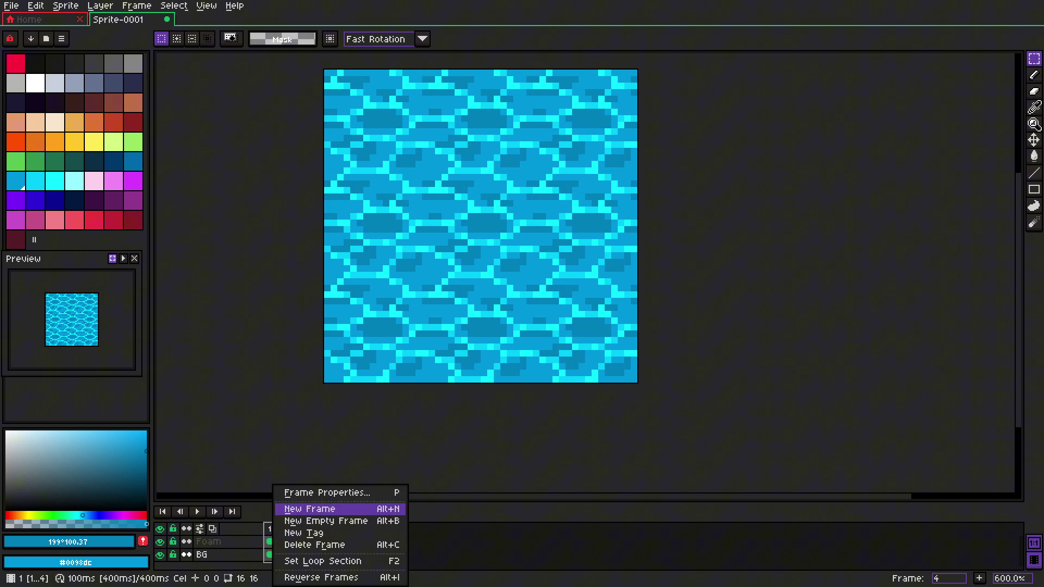
{"action": "left_click", "coordinate": [327, 493]}
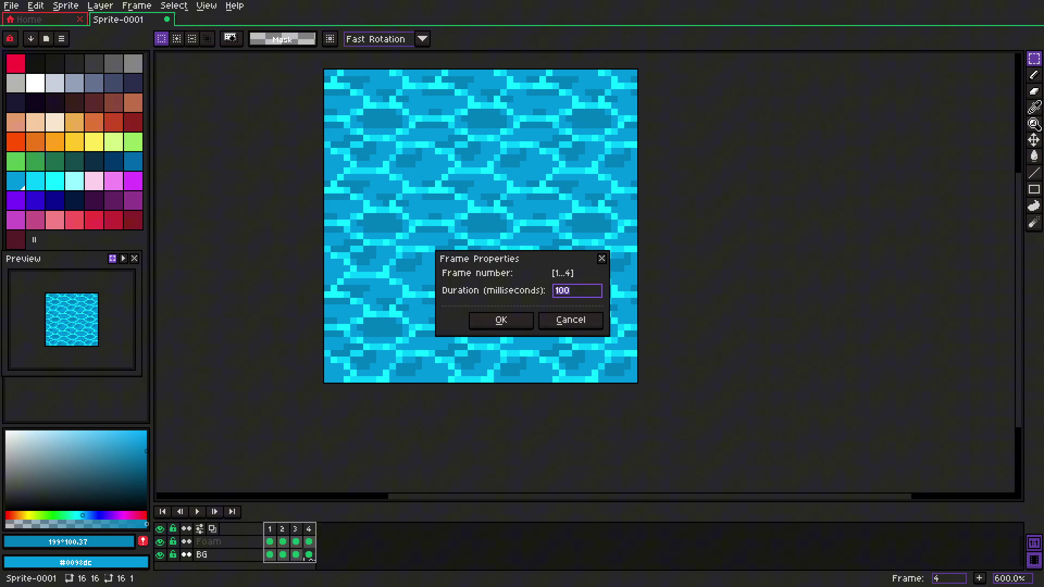
{"action": "key", "text": "Return"}
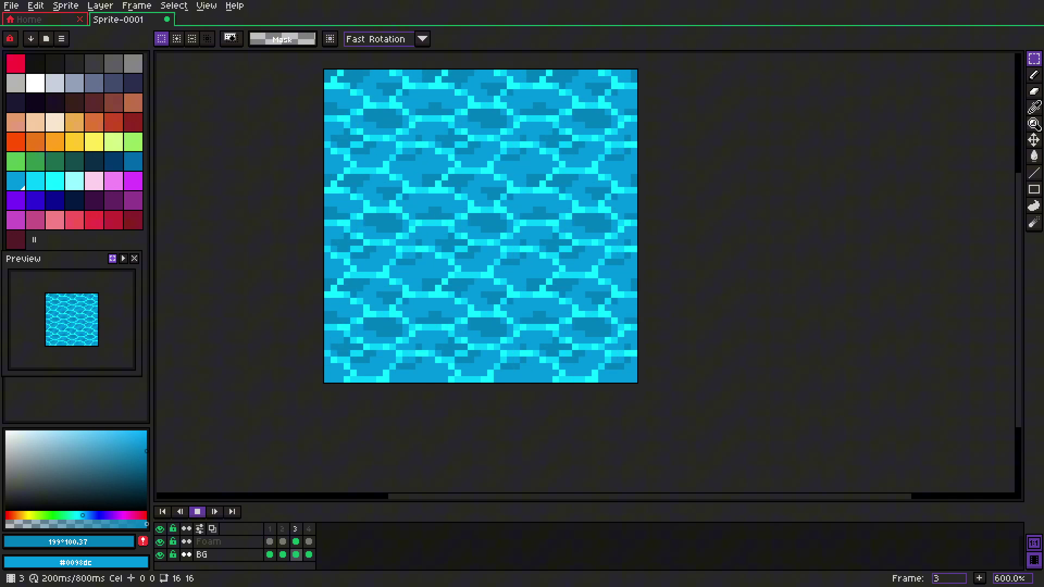
{"action": "left_click", "coordinate": [197, 512]}
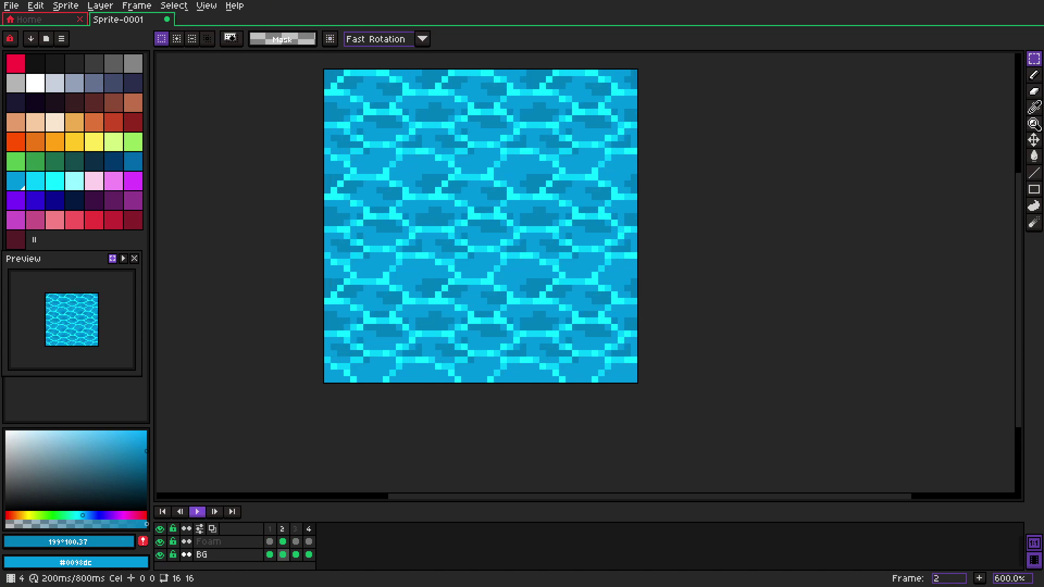
- Add a copy of frame 1 and move it to the end of the timeline as frame 5
{"action": "left_click_drag", "start_coordinate": [270, 529], "coordinate": [309, 529]}
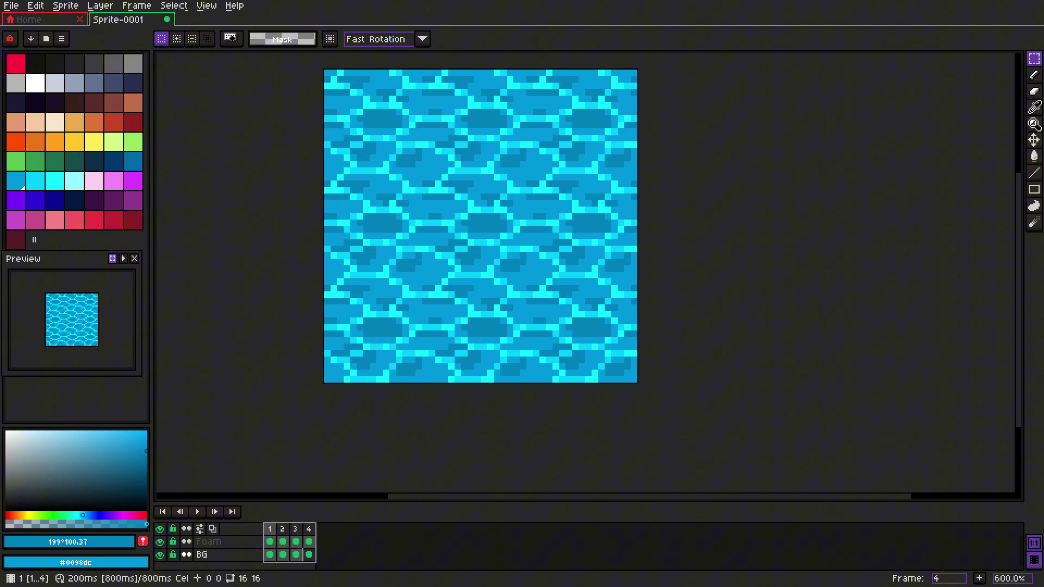
{"action": "left_click", "coordinate": [269, 528]}
{"action": "right_click", "coordinate": [270, 529]}
{"action": "left_click", "coordinate": [304, 508]}
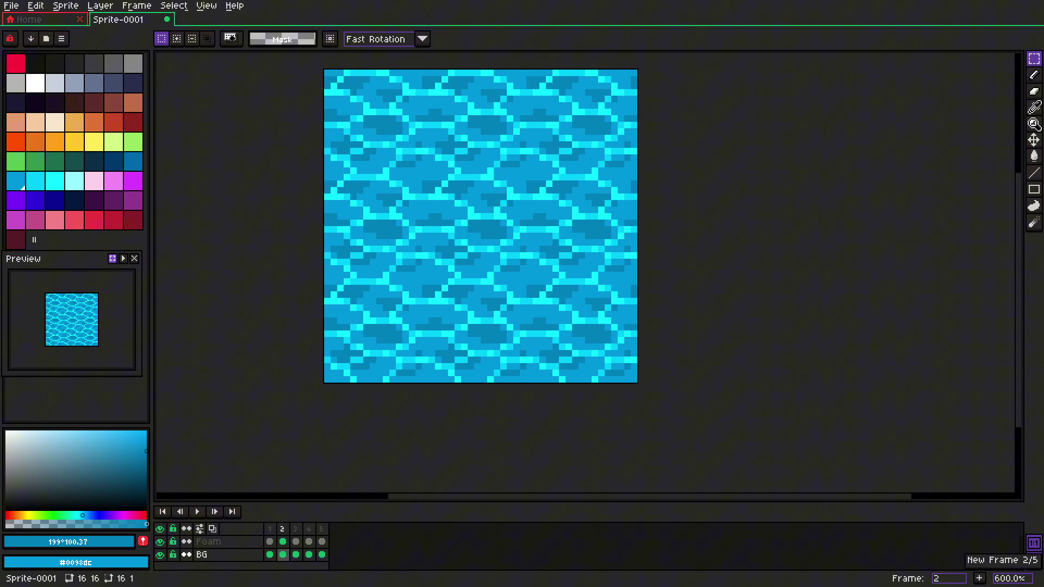
{"action": "left_click", "coordinate": [282, 528]}
{"action": "left_click_drag", "start_coordinate": [283, 523], "coordinate": [309, 529]}
- Tag frames 1 to 4 as "Simple anim" with forward animation direction
{"action": "right_click", "coordinate": [309, 529]}
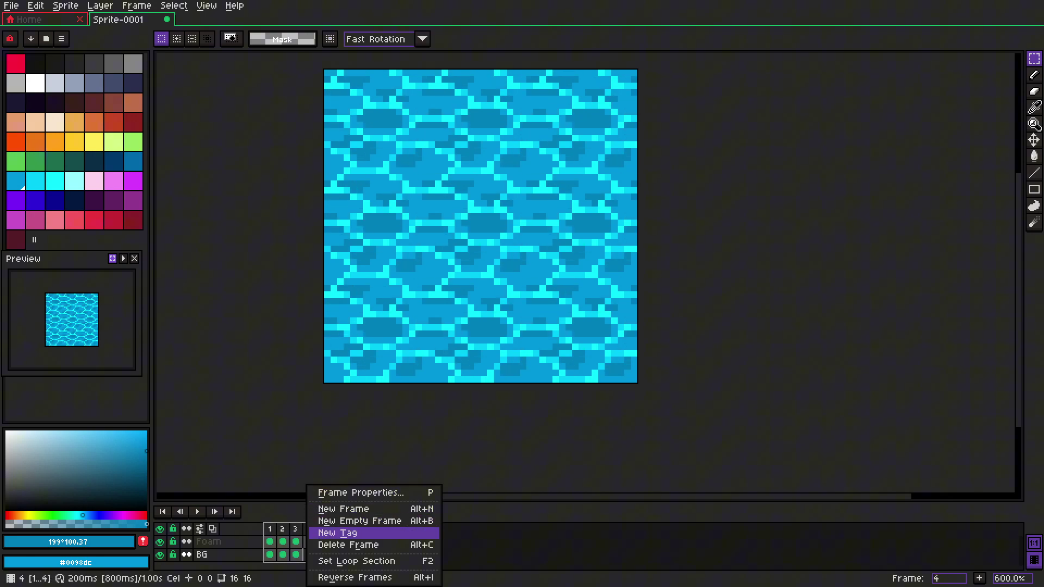
{"action": "left_click", "coordinate": [337, 533]}
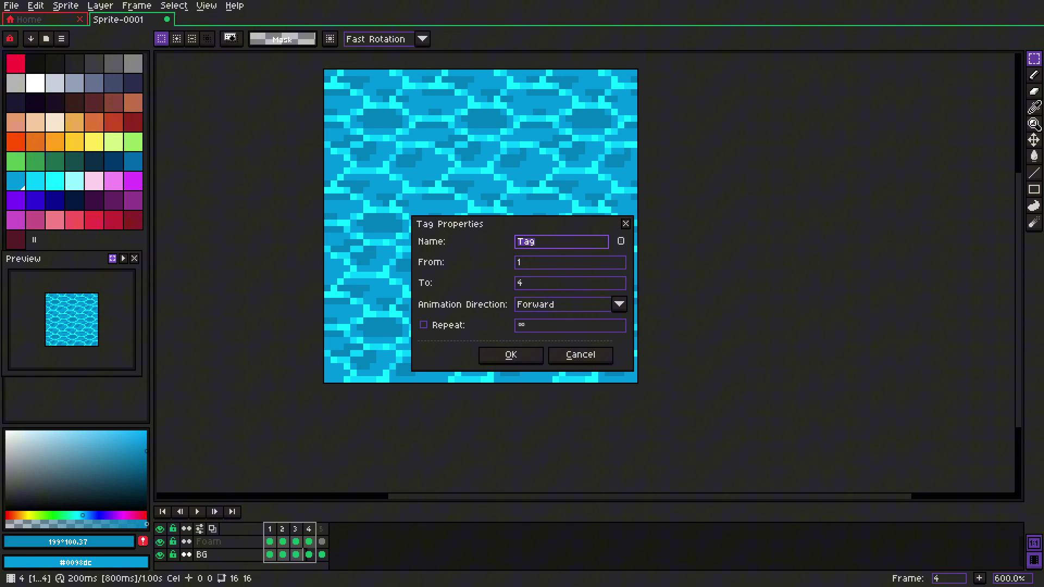
{"action": "type", "text": "Si"}
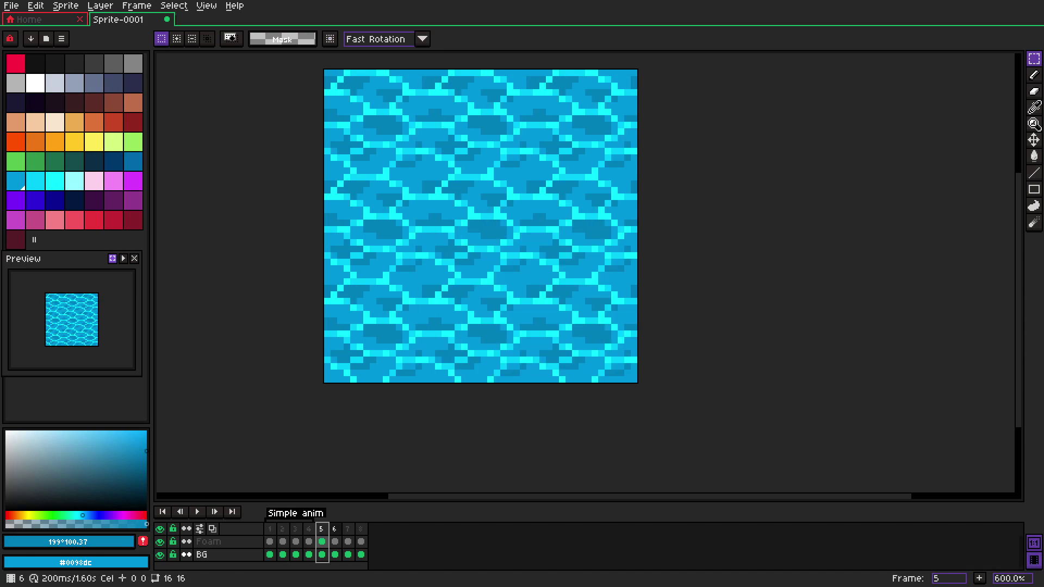
- View the untagged frames 6, 7 and 8 one after another
{"action": "left_click", "coordinate": [334, 529]}
{"action": "left_click", "coordinate": [348, 528]}
{"action": "left_click", "coordinate": [361, 528]}
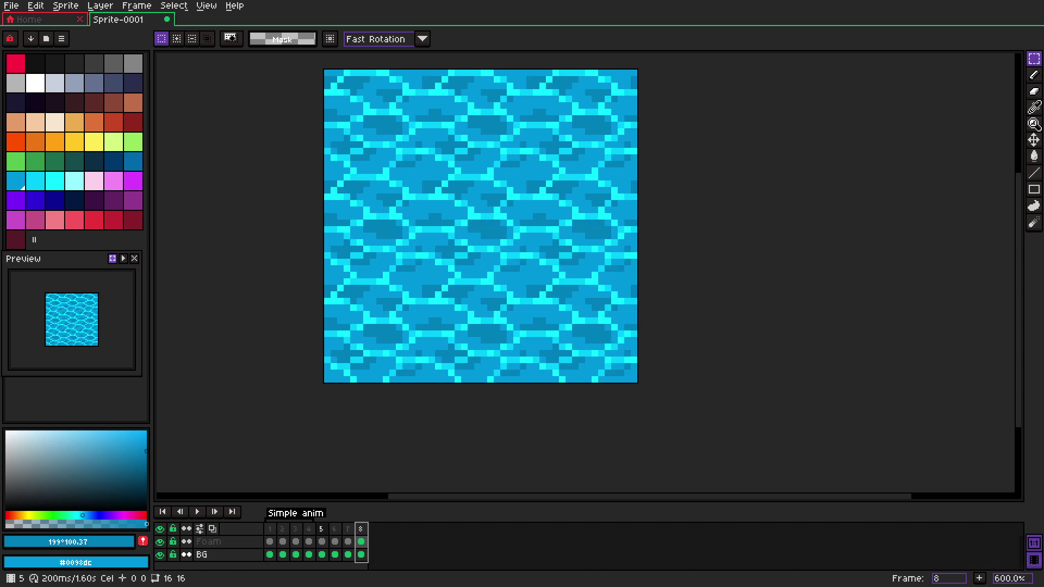
- Turn off tiled mode so that only the single water tile is displayed
{"action": "left_click", "coordinate": [207, 6]}
{"action": "mouse_move", "coordinate": [229, 65]}
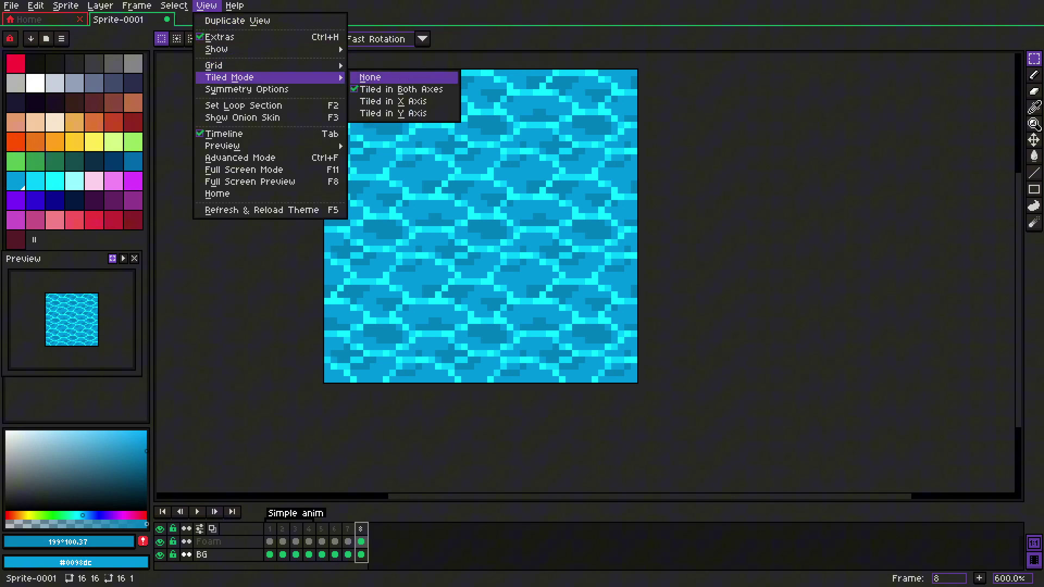
{"action": "left_click", "coordinate": [376, 77]}
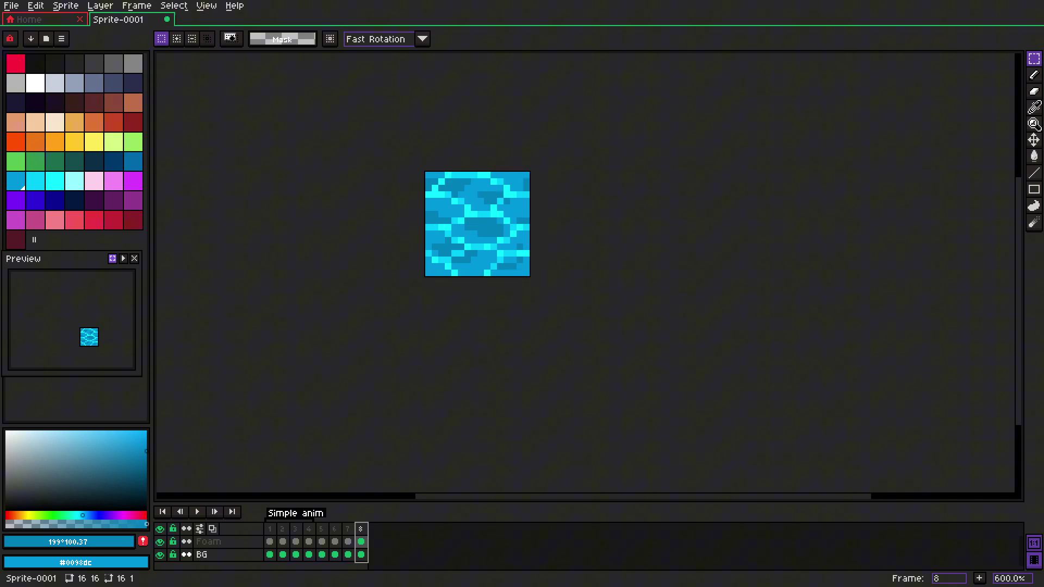
- Enlarge the canvas to 18 by 18 px, adding one pixel on every side of the tile
{"action": "left_click", "coordinate": [66, 5]}
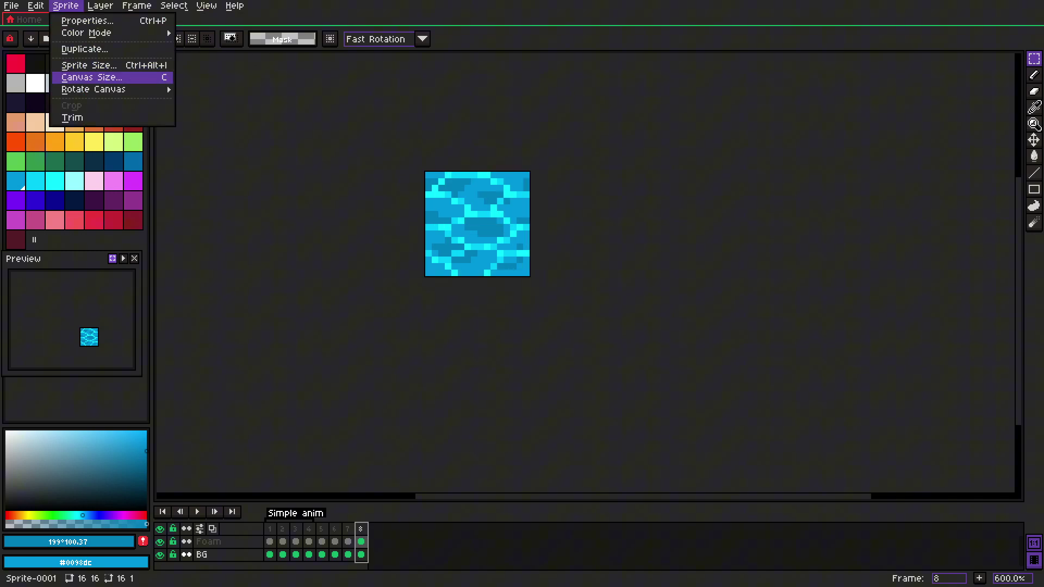
{"action": "left_click", "coordinate": [92, 78]}
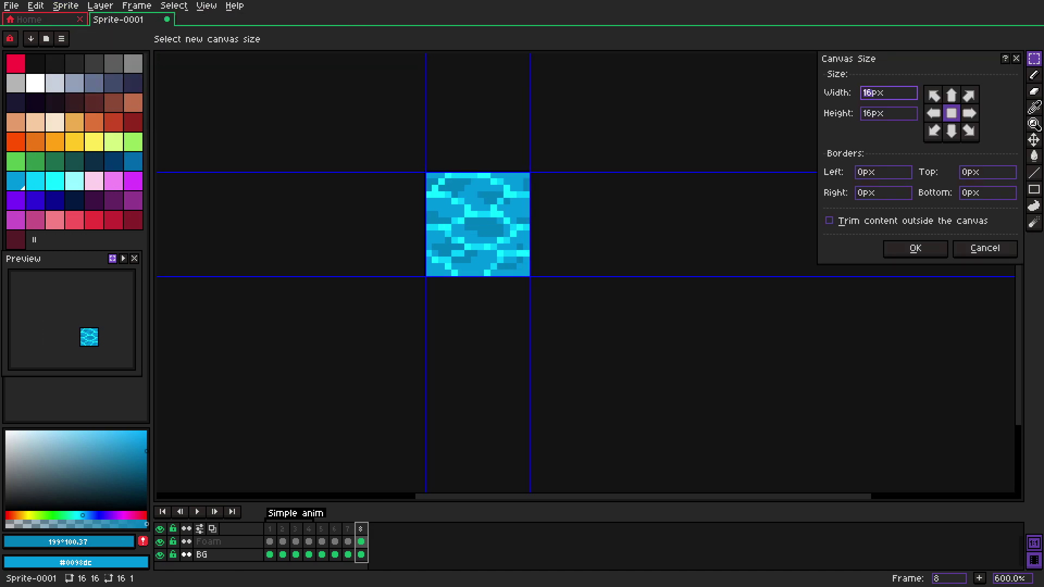
{"action": "type", "text": "18"}
{"action": "key", "text": "Tab"}
{"action": "type", "text": "18"}
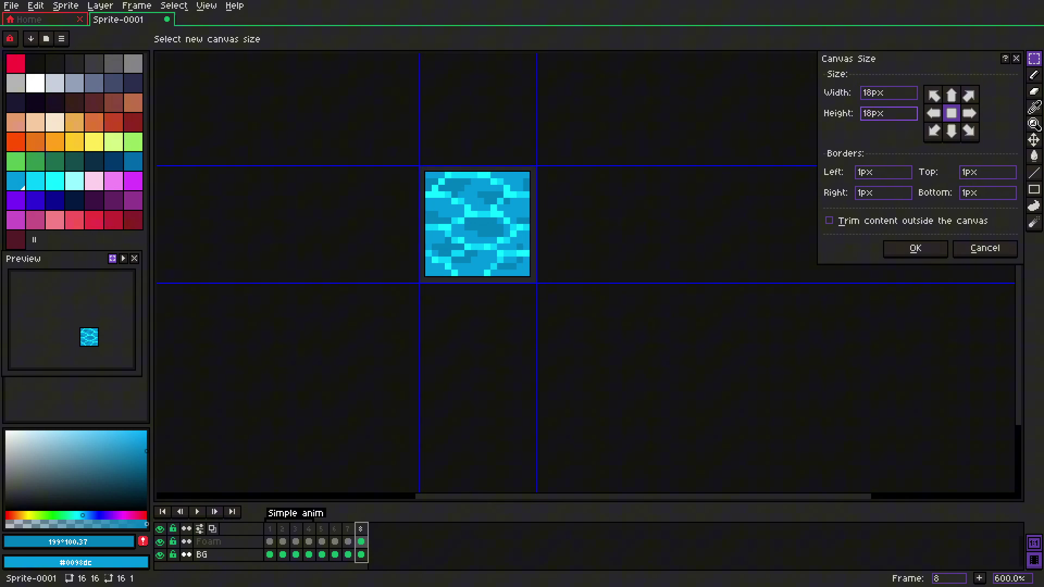
{"action": "key", "text": "Return"}
- Shift the leftmost 4 by 16 px strip of frame 5's Foam layer up by one pixel
{"action": "scroll", "coordinate": [414, 202], "scroll_direction": "up", "scroll_amount": 2}
{"action": "left_click_drag", "start_coordinate": [540, 209], "coordinate": [487, 240]}
{"action": "scroll", "coordinate": [486, 216], "scroll_direction": "up", "scroll_amount": 1}
{"action": "left_click", "coordinate": [322, 542]}
{"action": "left_click_drag", "start_coordinate": [379, 382], "coordinate": [432, 121]}
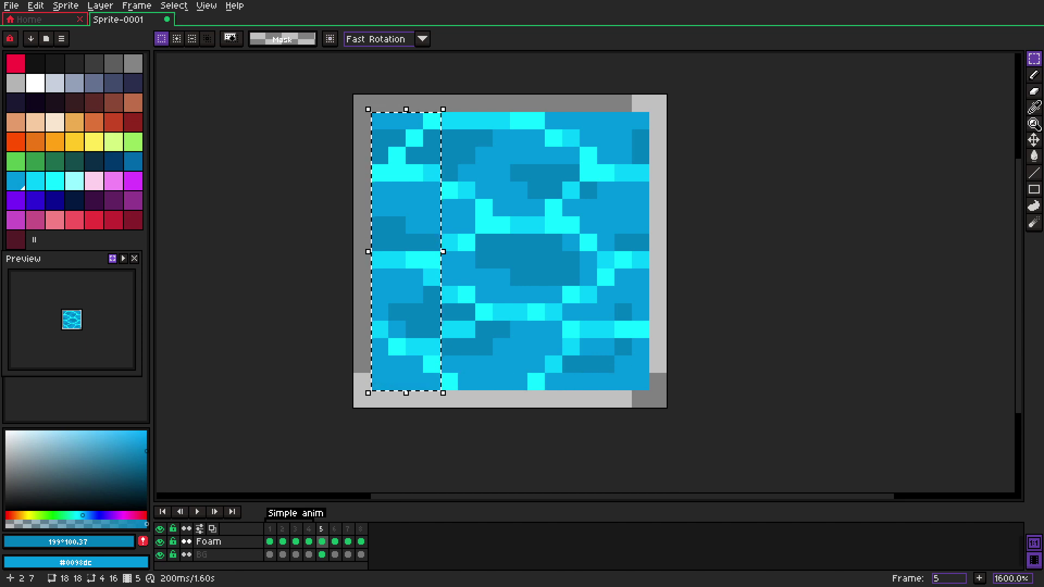
{"action": "key", "text": "Up"}
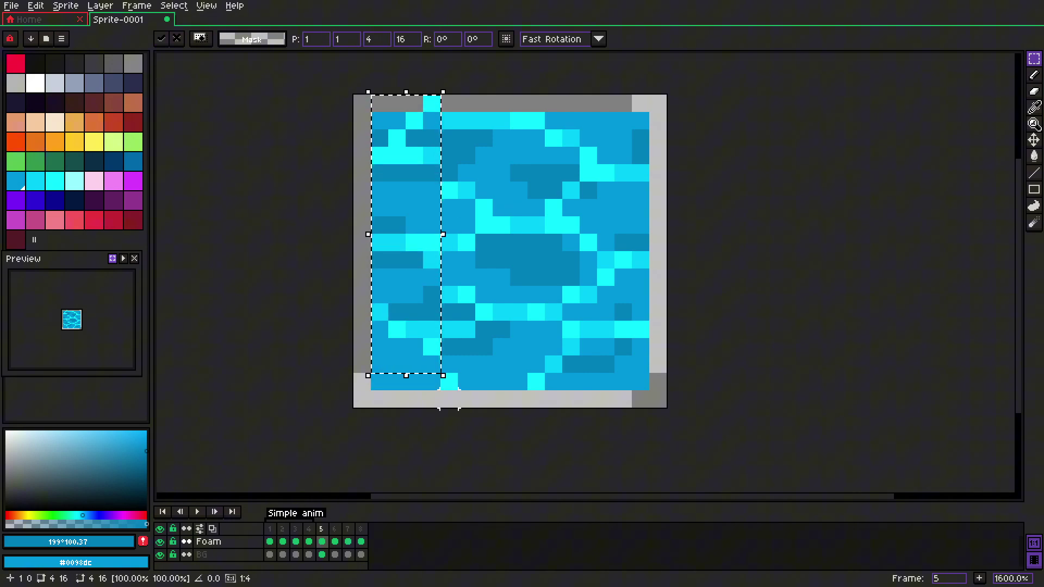
{"action": "key", "text": "ctrl+d"}
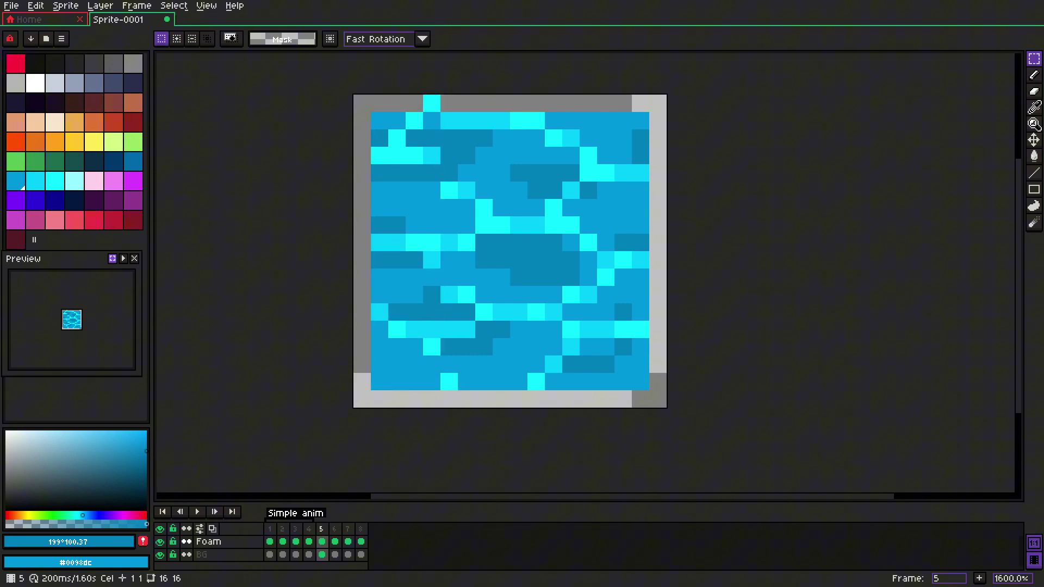
- Shift the same leftmost 4 by 16 px strip on frame 5's BG layer up by one pixel
{"action": "left_click", "coordinate": [322, 554]}
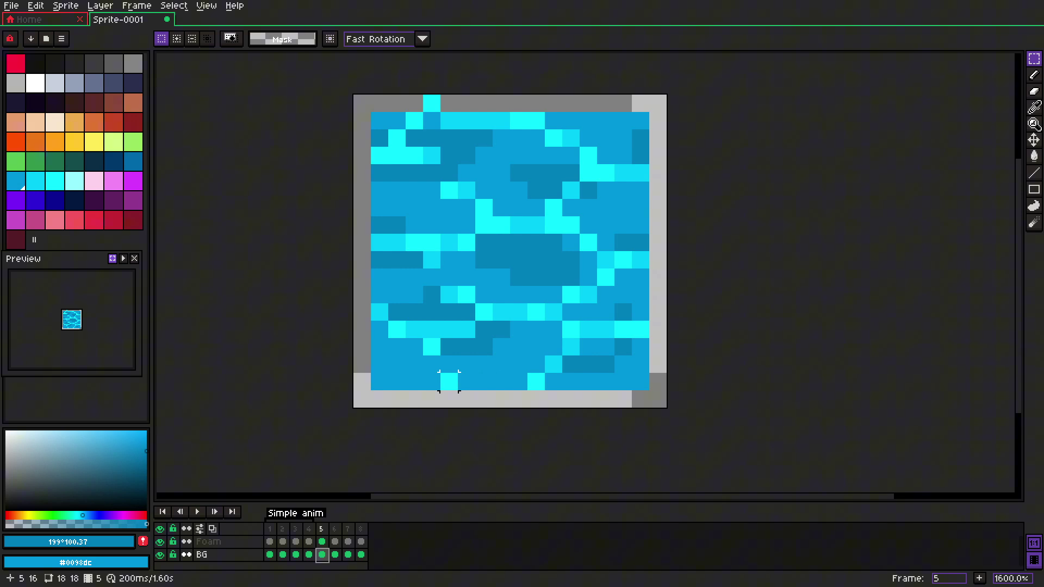
{"action": "left_click_drag", "start_coordinate": [450, 381], "coordinate": [374, 113]}
{"action": "key", "text": "Up"}
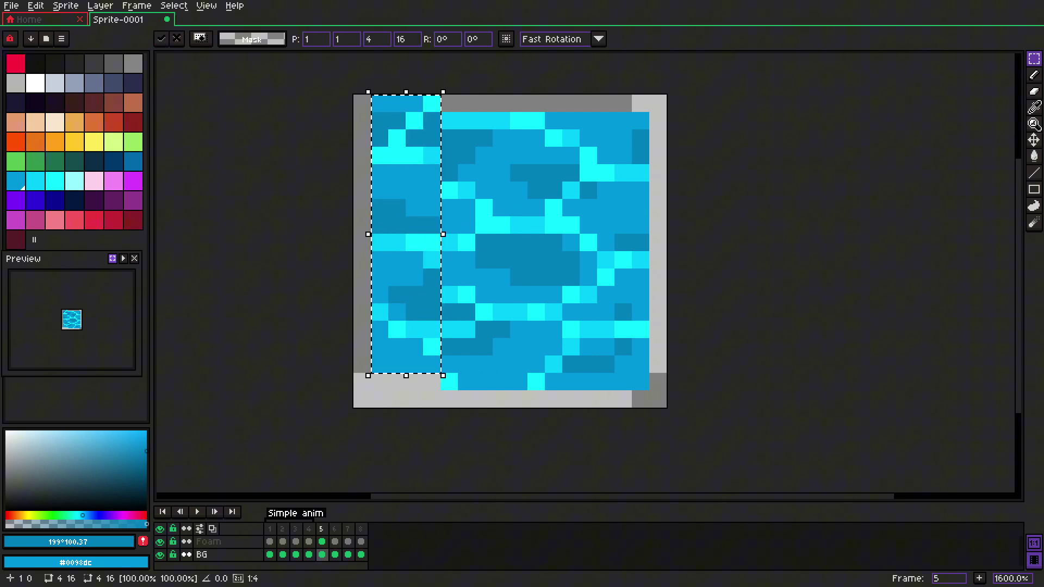
{"action": "key", "text": "ctrl+d"}
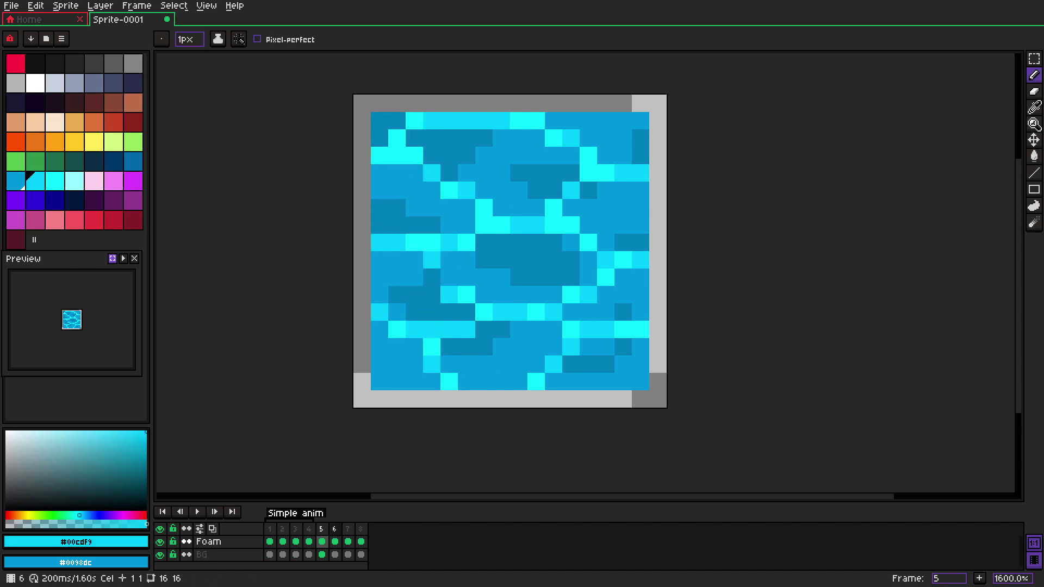
- Shift the second 4 by 16 px strip of frame 6's Foam layer up by one pixel
{"action": "left_click", "coordinate": [335, 528]}
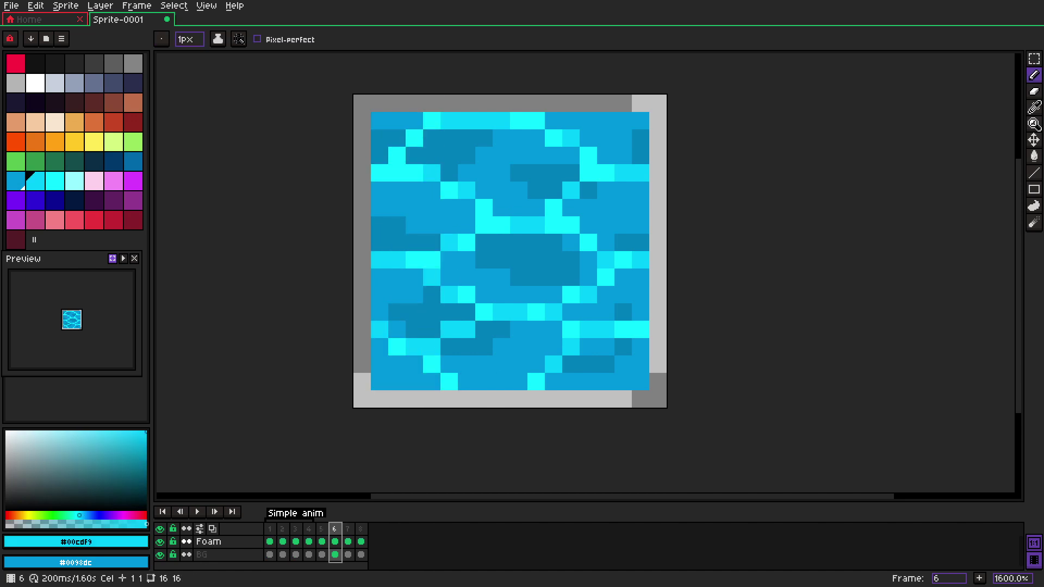
{"action": "left_click", "coordinate": [379, 399]}
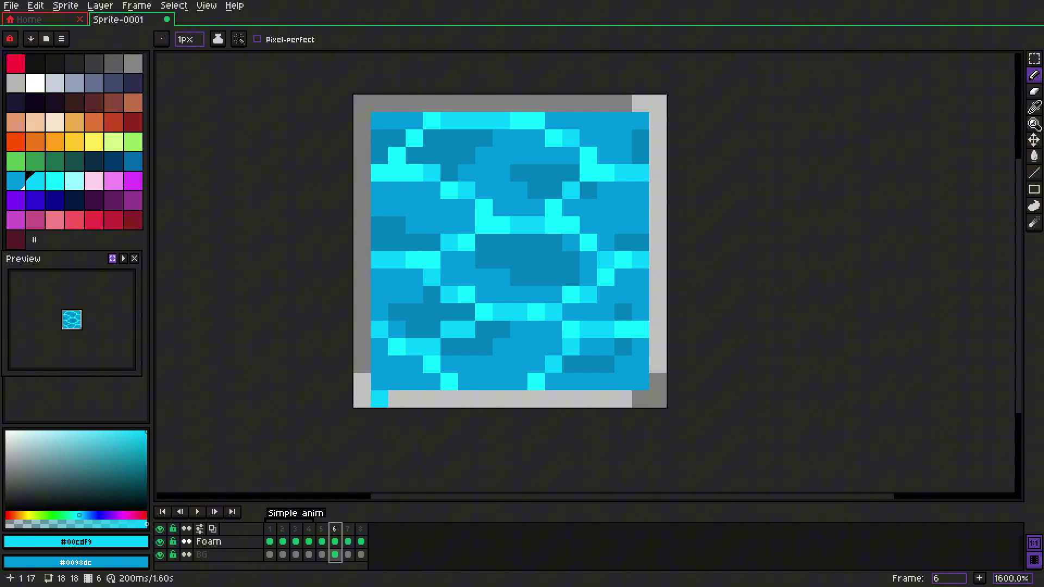
{"action": "key", "text": "m"}
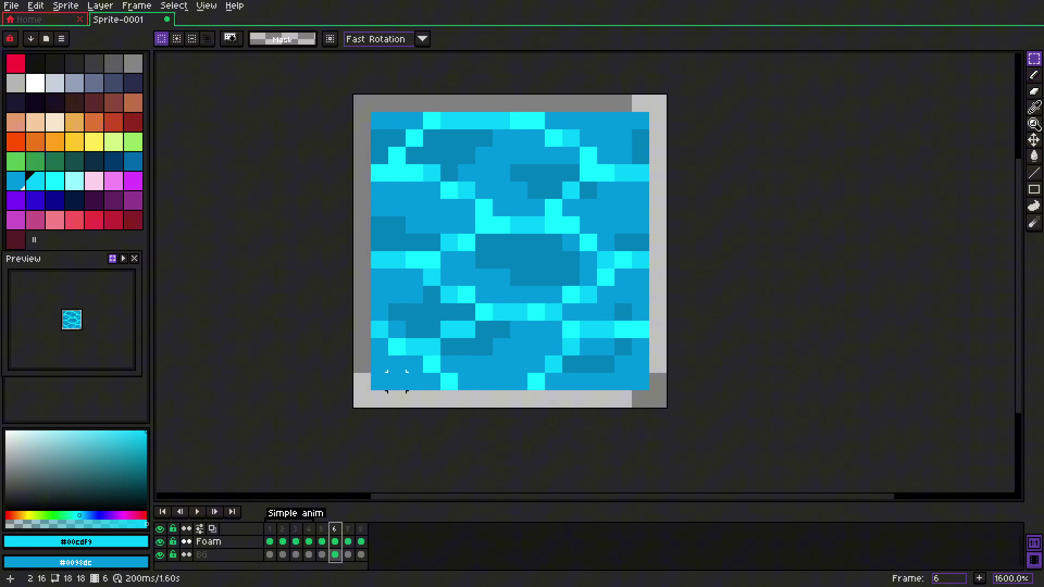
{"action": "left_click_drag", "start_coordinate": [449, 382], "coordinate": [453, 120]}
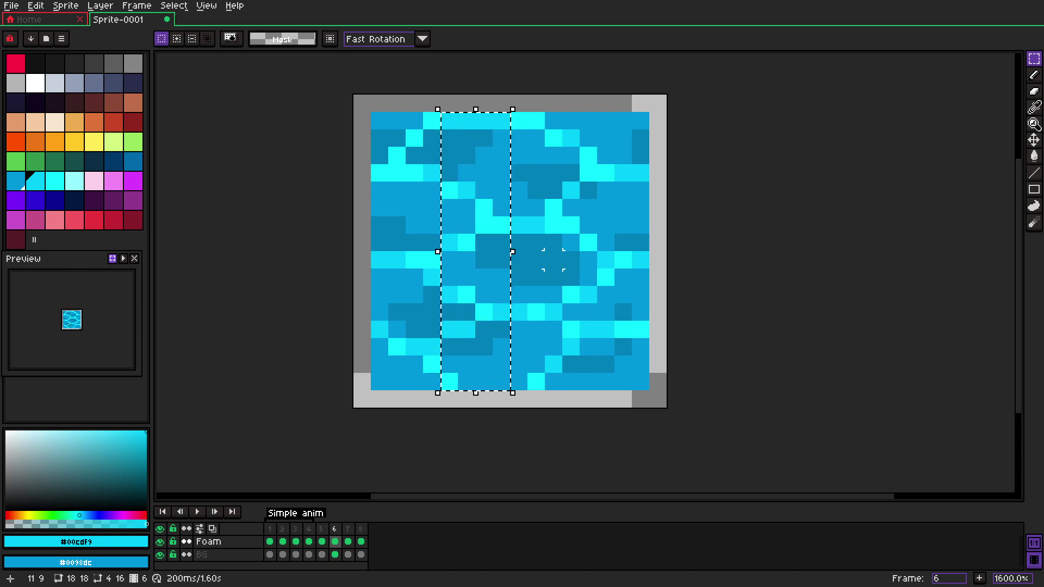
{"action": "key", "text": "Up"}
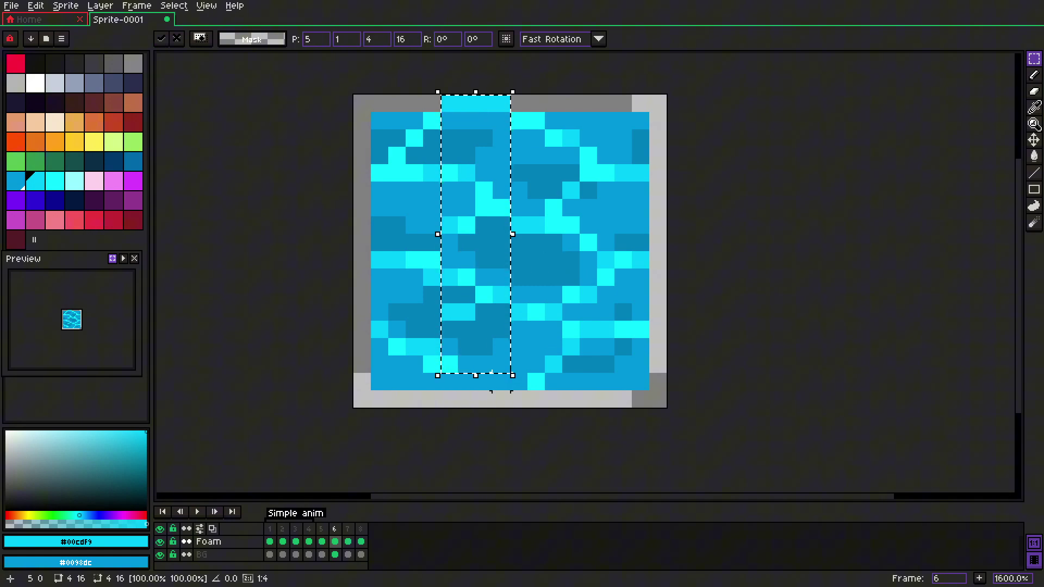
- Shift the second four-pixel-wide strip of frame 6's BG layer up one pixel, and patch the lower-left foam line with a #00cdf9 pixel
{"action": "left_click_drag", "start_coordinate": [501, 382], "coordinate": [449, 104]}
{"action": "left_click", "coordinate": [335, 555]}
{"action": "left_click", "coordinate": [476, 243]}
{"action": "key", "text": "Up"}
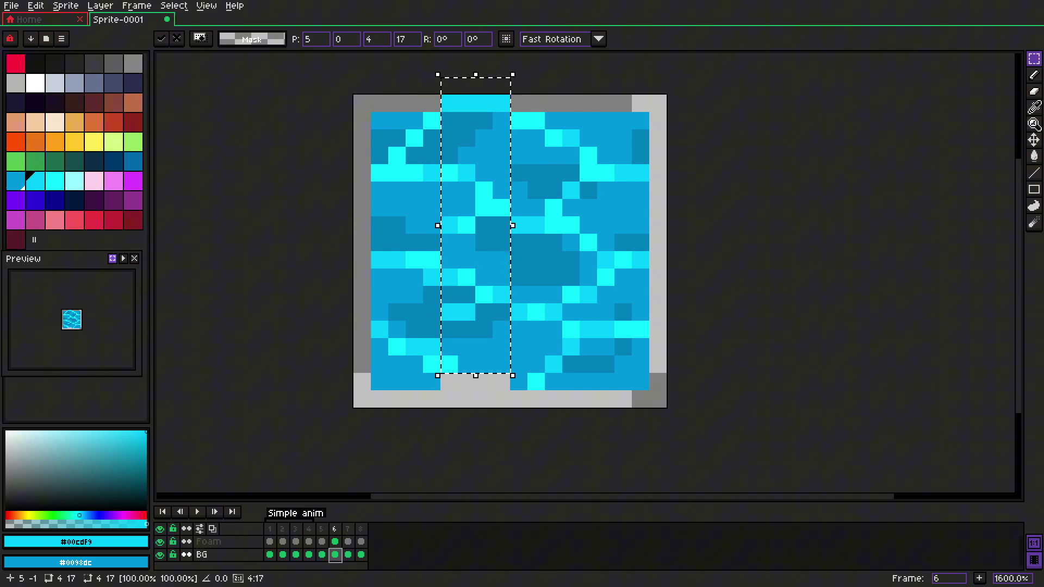
{"action": "left_click", "coordinate": [466, 382]}
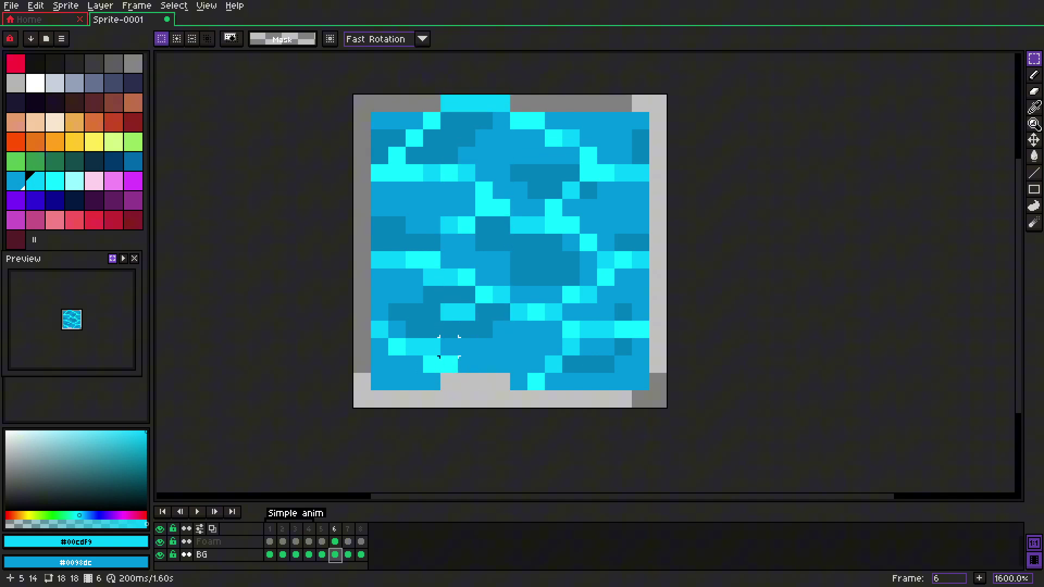
{"action": "key", "text": "i"}
{"action": "key", "text": "b"}
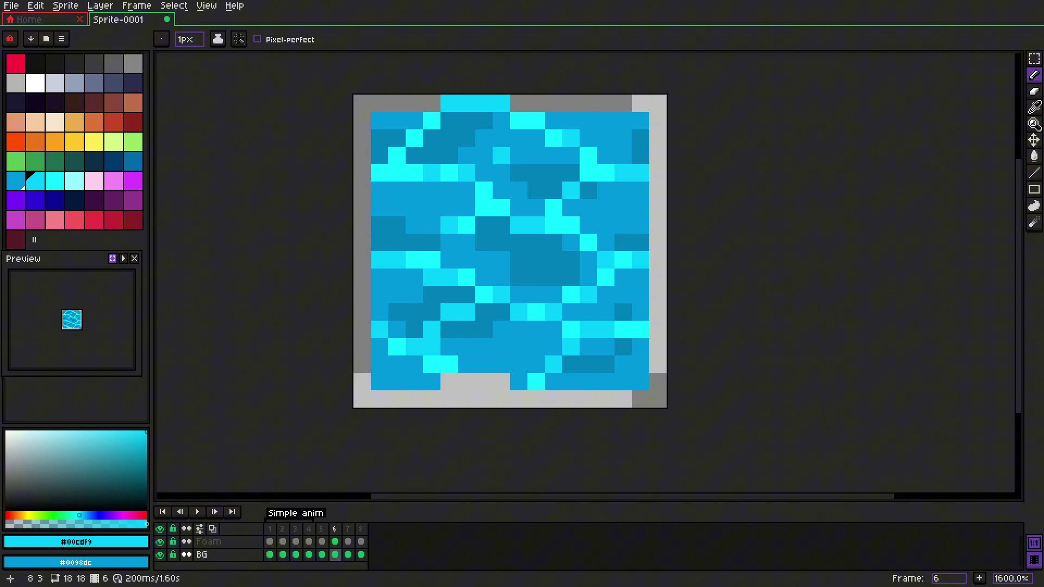
- Move the foam row spilling above frame 6's tile down to the tile's bottom row on the Foam layer
{"action": "key", "text": "m"}
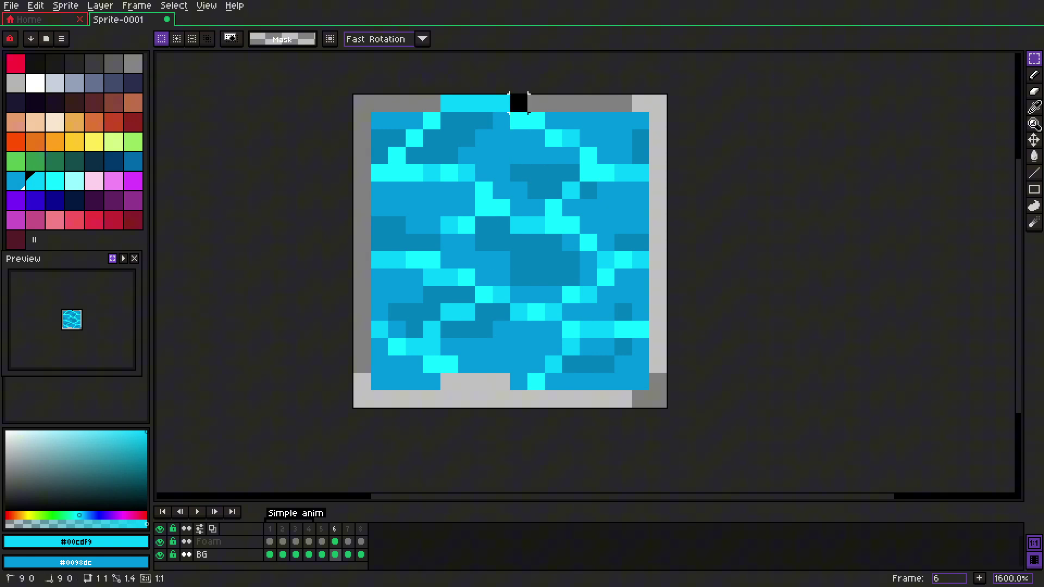
{"action": "left_click_drag", "start_coordinate": [517, 103], "coordinate": [429, 106]}
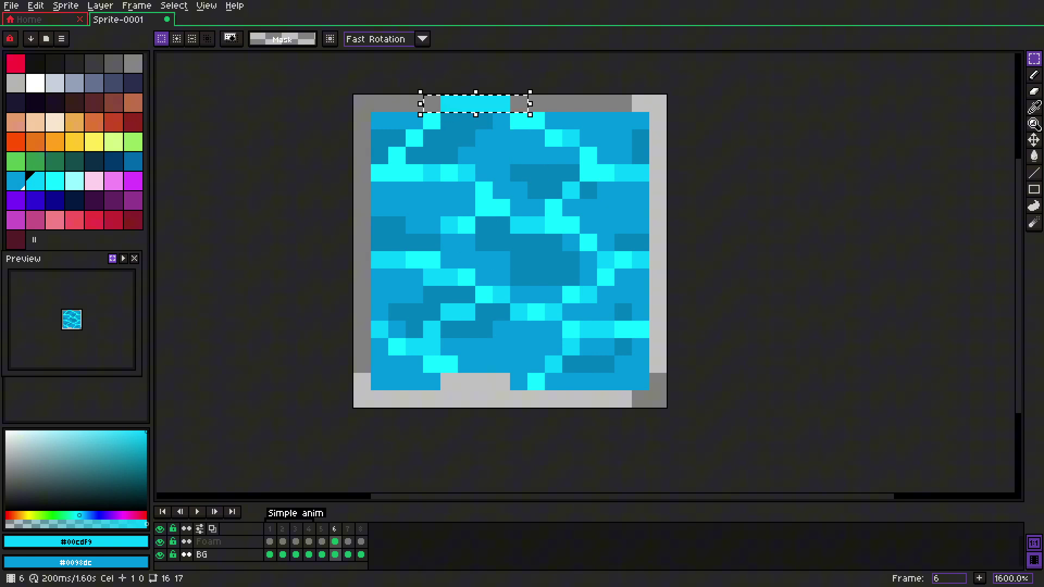
{"action": "left_click", "coordinate": [335, 542]}
{"action": "left_click", "coordinate": [467, 103]}
{"action": "key", "text": "Down"}
{"action": "key", "text": "Down"}
{"action": "key", "text": "Down"}
{"action": "key", "text": "Down"}
{"action": "key", "text": "Down"}
{"action": "key", "text": "Down"}
{"action": "key", "text": "Down"}
{"action": "key", "text": "Down"}
{"action": "key", "text": "Down"}
{"action": "key", "text": "Down"}
{"action": "key", "text": "Down"}
{"action": "key", "text": "Down"}
{"action": "key", "text": "Down"}
{"action": "key", "text": "Down"}
{"action": "key", "text": "Down"}
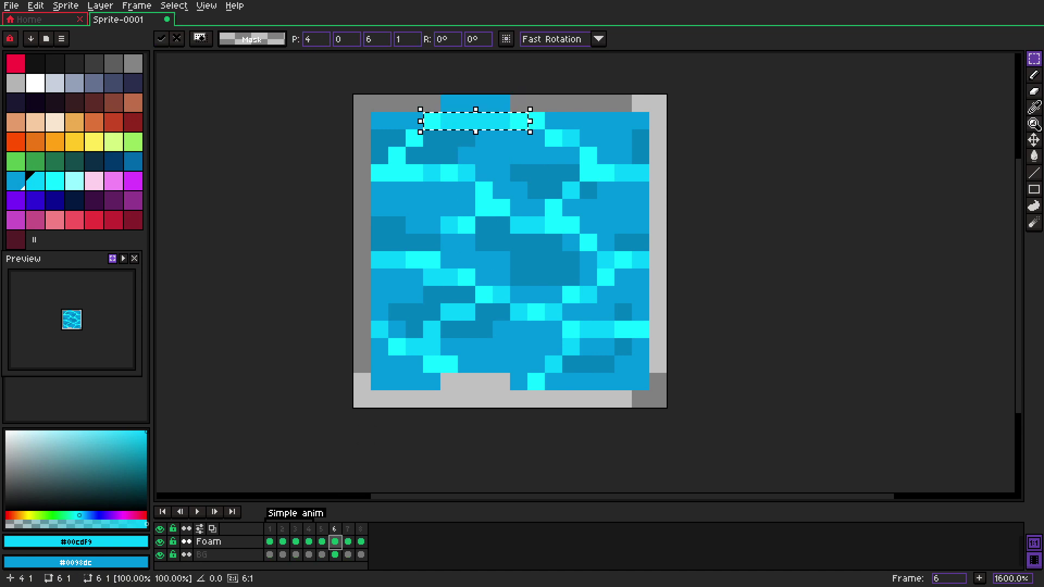
{"action": "left_click_drag", "start_coordinate": [432, 364], "coordinate": [432, 382]}
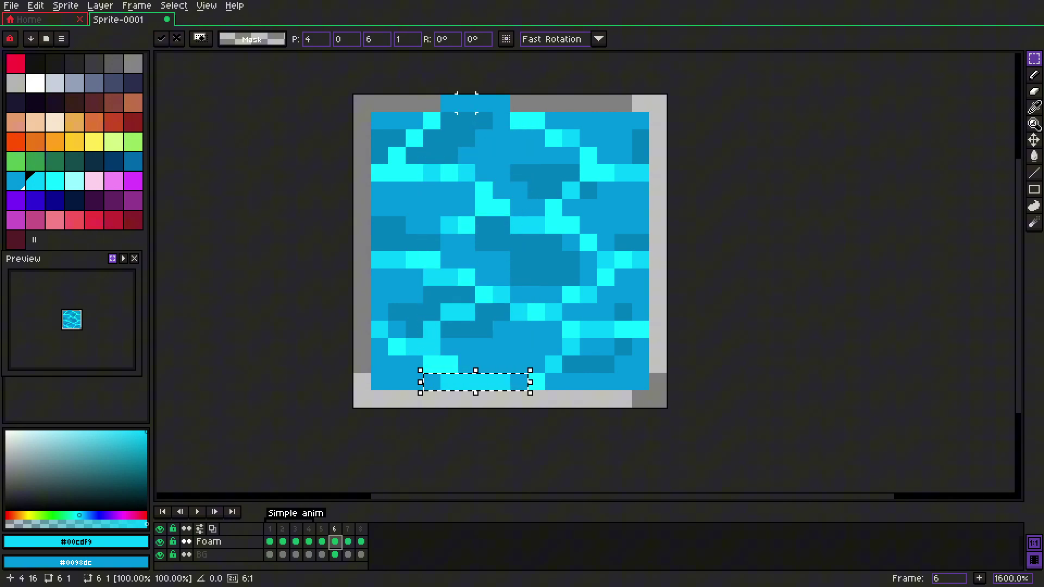
{"action": "key", "text": "ctrl+d"}
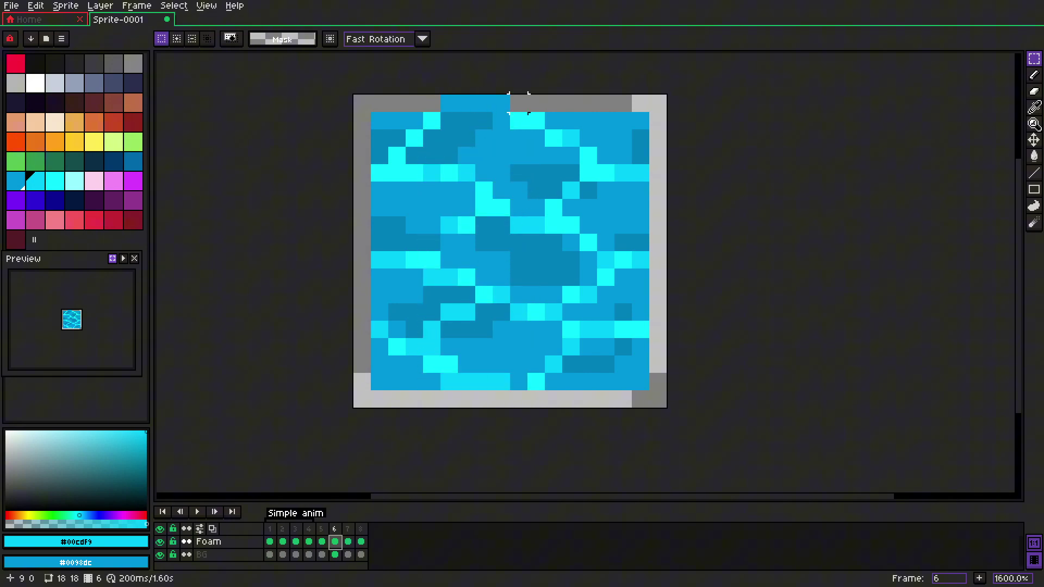
- Erase the BG pixels left above frame 6's tile, using the transparent mask colour
{"action": "left_click", "coordinate": [1034, 108]}
{"action": "key", "text": "b"}
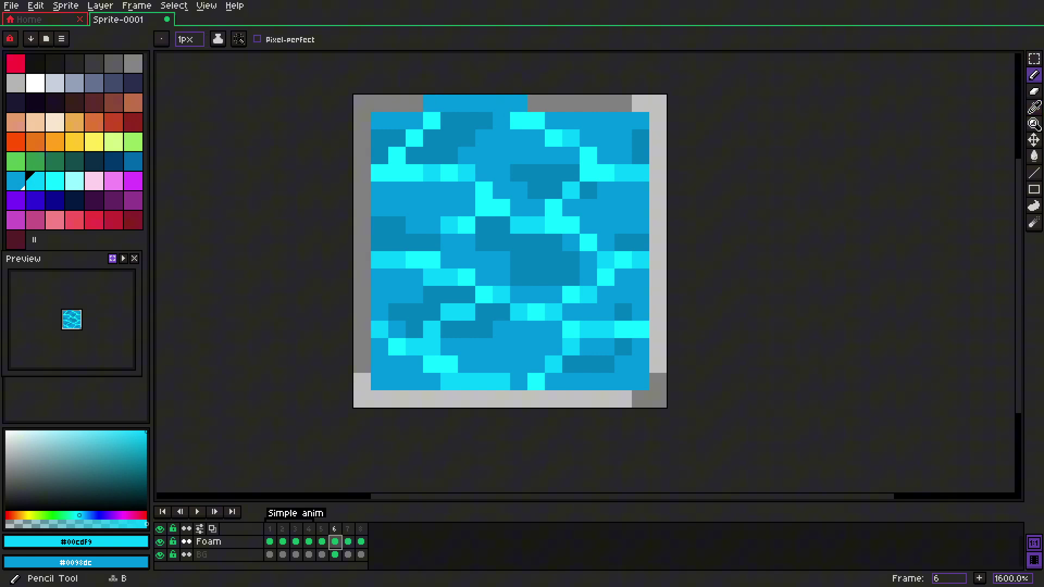
{"action": "right_click", "coordinate": [537, 104], "text": "alt"}
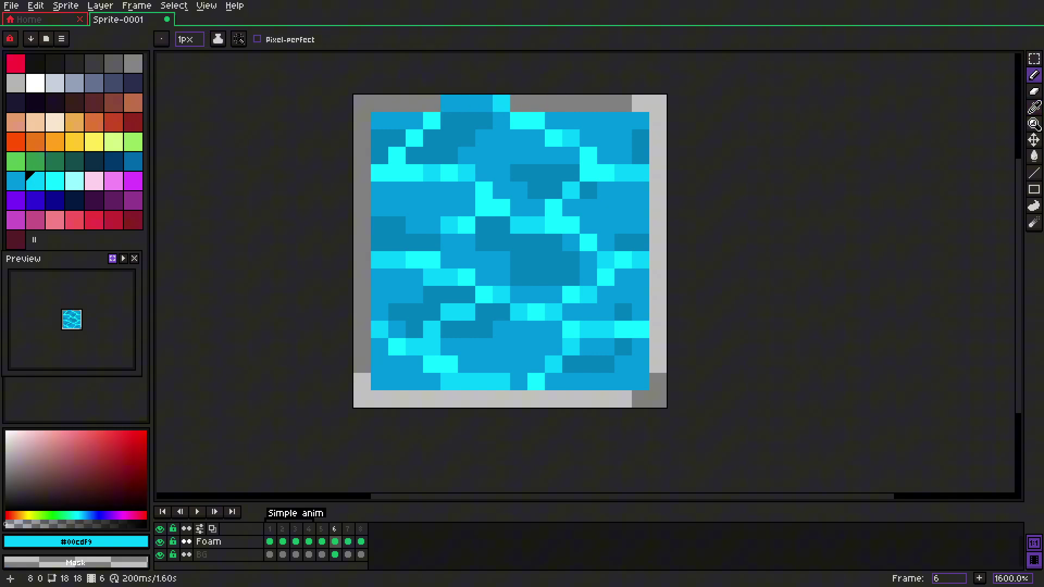
{"action": "left_click", "coordinate": [335, 554]}
{"action": "left_click_drag", "start_coordinate": [519, 103], "coordinate": [449, 103]}
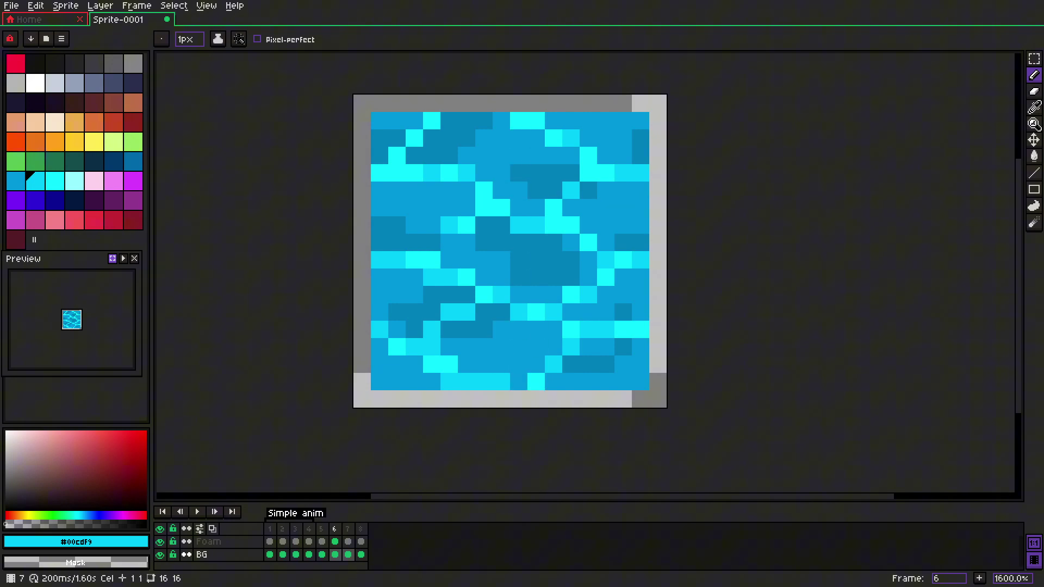
- Shift the third 4 by 16 px strip of frame 7's BG layer up by one pixel
{"action": "left_click", "coordinate": [348, 555]}
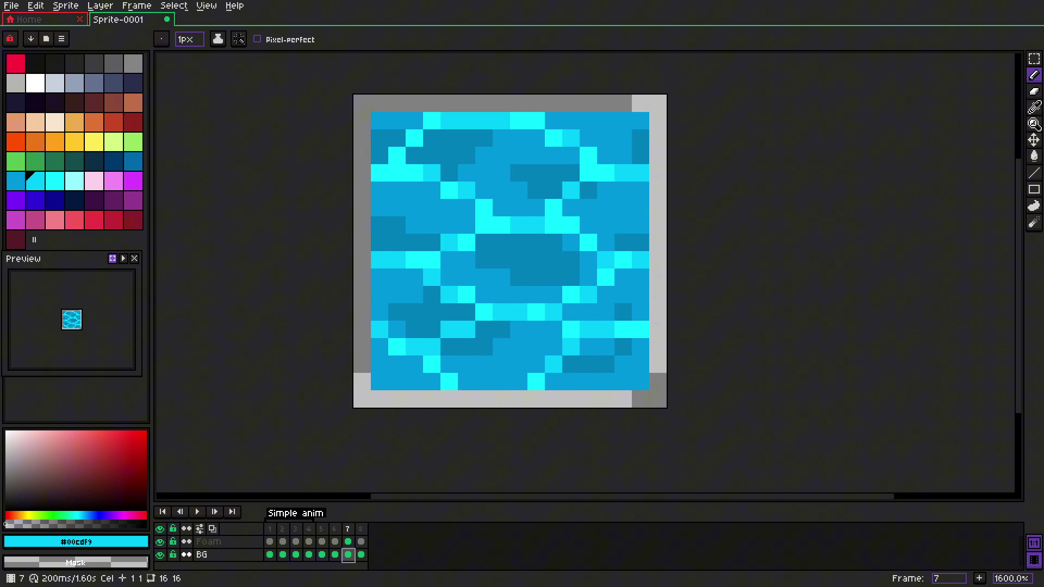
{"action": "key", "text": "m"}
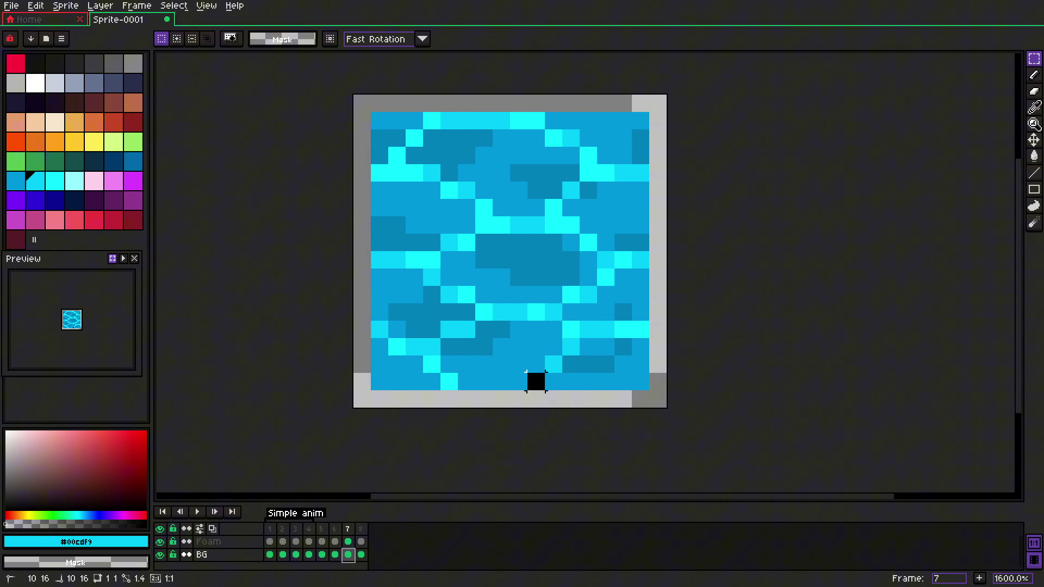
{"action": "left_click_drag", "start_coordinate": [536, 381], "coordinate": [603, 381]}
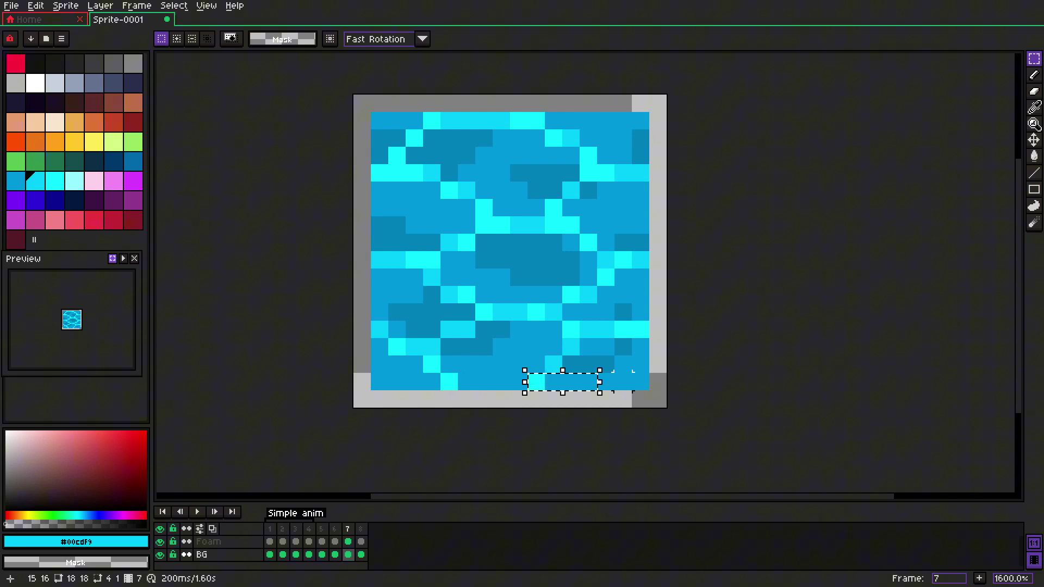
{"action": "right_click", "coordinate": [589, 382], "text": "shift"}
{"action": "left_click", "coordinate": [519, 382], "text": "shift"}
{"action": "left_click_drag", "start_coordinate": [570, 363], "coordinate": [572, 111]}
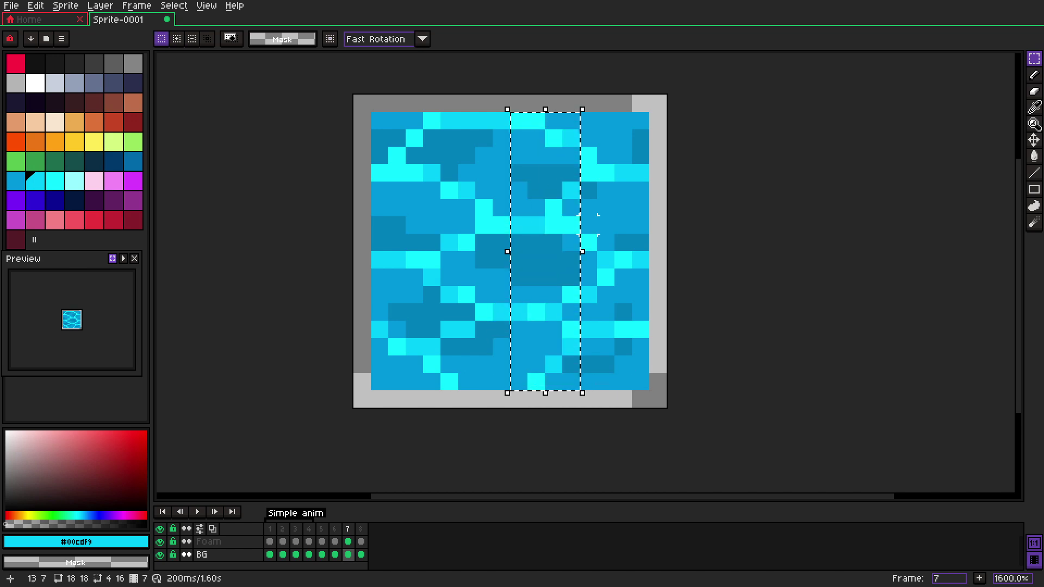
{"action": "key", "text": "Up"}
- Shift the third four-pixel-wide strip of frame 7's Foam layer up by one pixel
{"action": "left_click", "coordinate": [348, 541]}
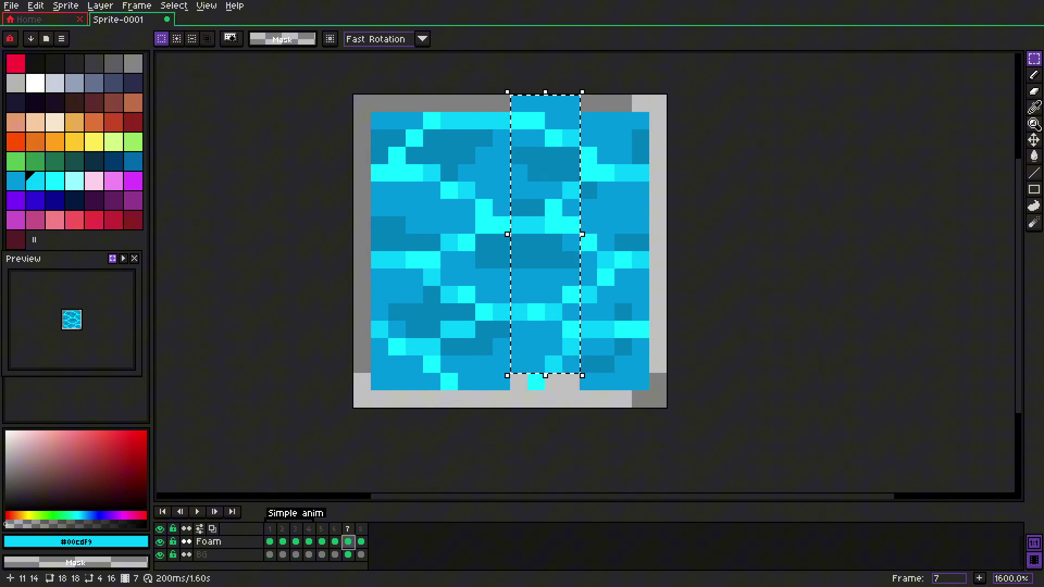
{"action": "left_click_drag", "start_coordinate": [571, 382], "coordinate": [553, 397]}
{"action": "key", "text": "Up"}
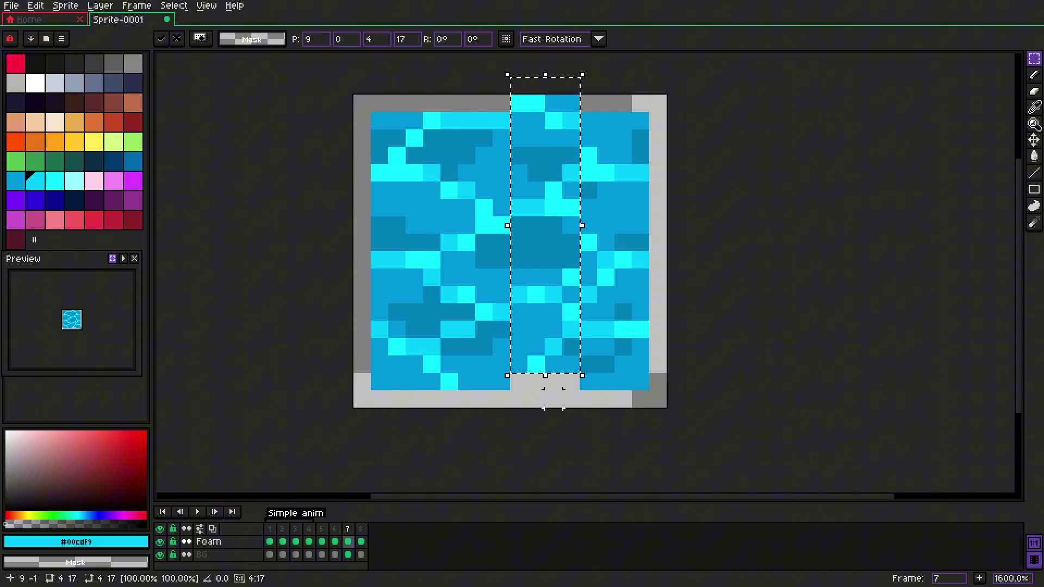
{"action": "left_click", "coordinate": [571, 278]}
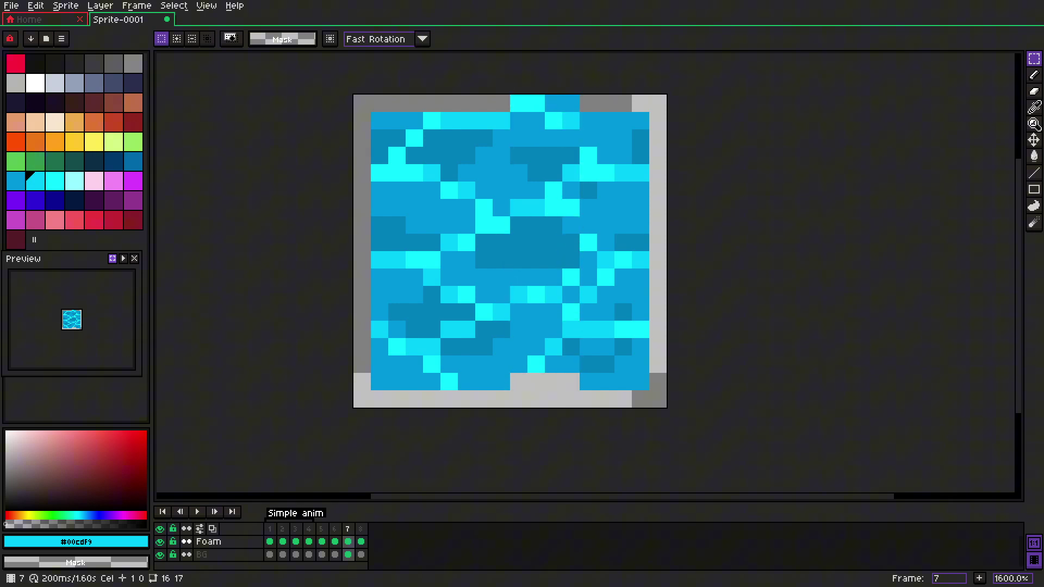
- Move the foam and background pixels spilling above frame 7's tile down to the tile's bottom row
{"action": "mouse_move", "coordinate": [571, 103]}
{"action": "left_mouse_down"}
{"action": "mouse_move", "coordinate": [517, 104]}
{"action": "mouse_move", "coordinate": [519, 368]}
{"action": "left_mouse_up"}
{"action": "left_click", "coordinate": [567, 146]}
{"action": "key", "text": "Down"}
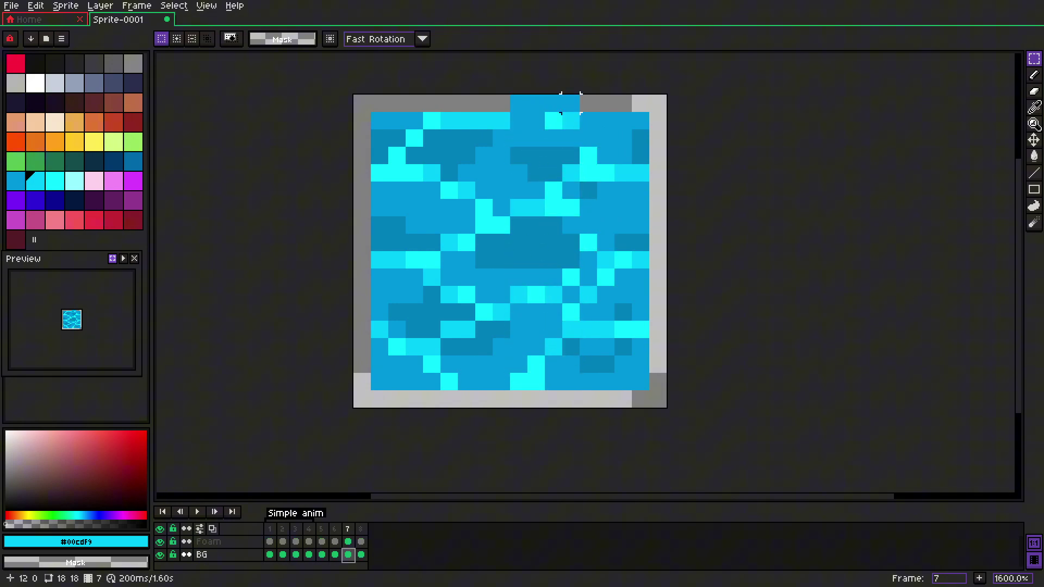
{"action": "mouse_move", "coordinate": [571, 103]}
{"action": "left_mouse_down"}
{"action": "mouse_move", "coordinate": [516, 103]}
{"action": "mouse_move", "coordinate": [519, 382]}
{"action": "left_mouse_up"}
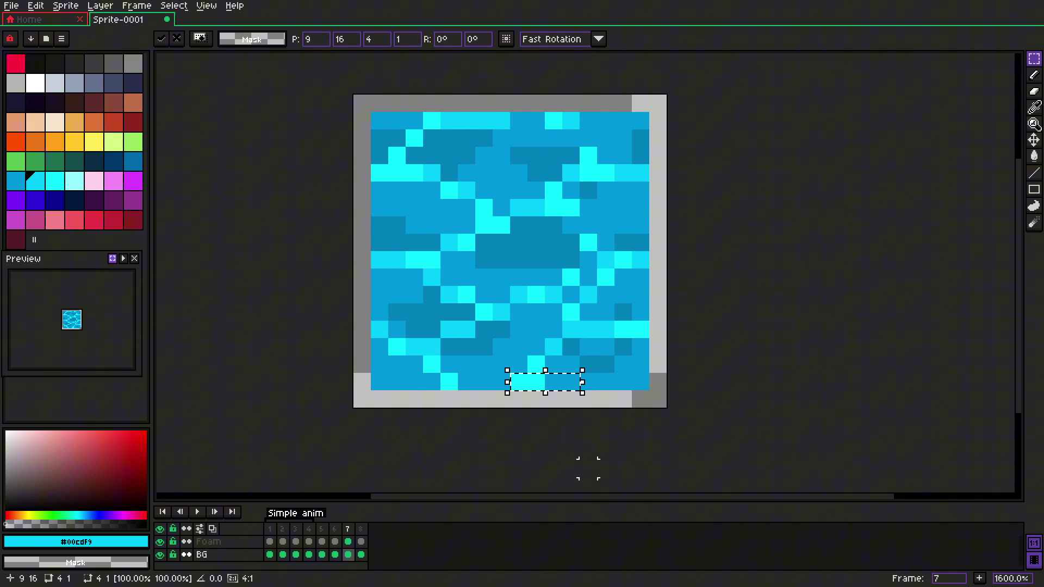
{"action": "left_click", "coordinate": [588, 466]}
- Fill the two-pixel gap in frame 7's lower-right dark patch with the sampled dark blue #0081bd
{"action": "key", "text": "i"}
{"action": "left_click", "coordinate": [588, 364]}
{"action": "key", "text": "b"}
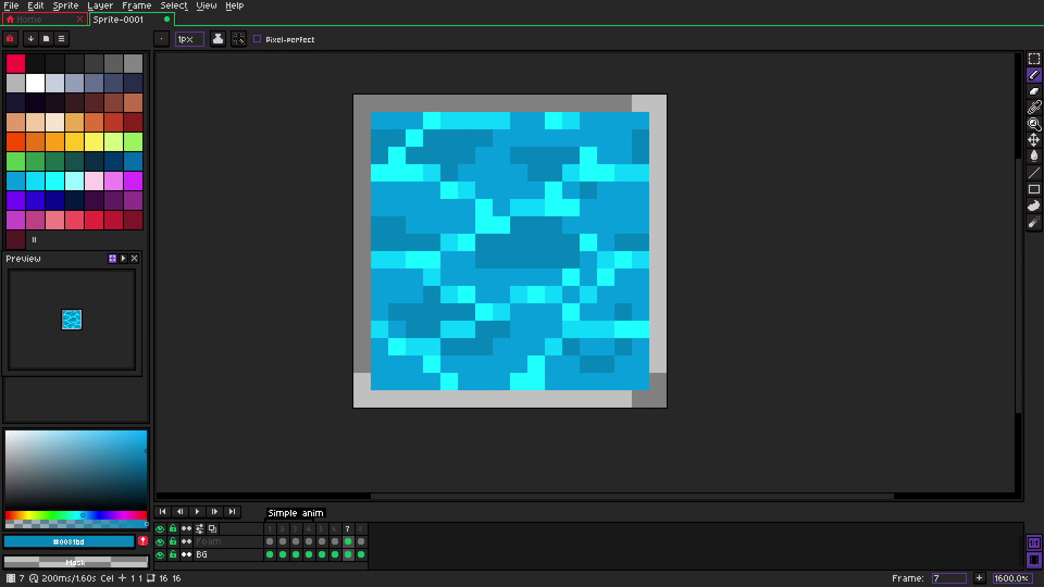
{"action": "left_click", "coordinate": [348, 542]}
{"action": "left_click_drag", "start_coordinate": [606, 347], "coordinate": [588, 347]}
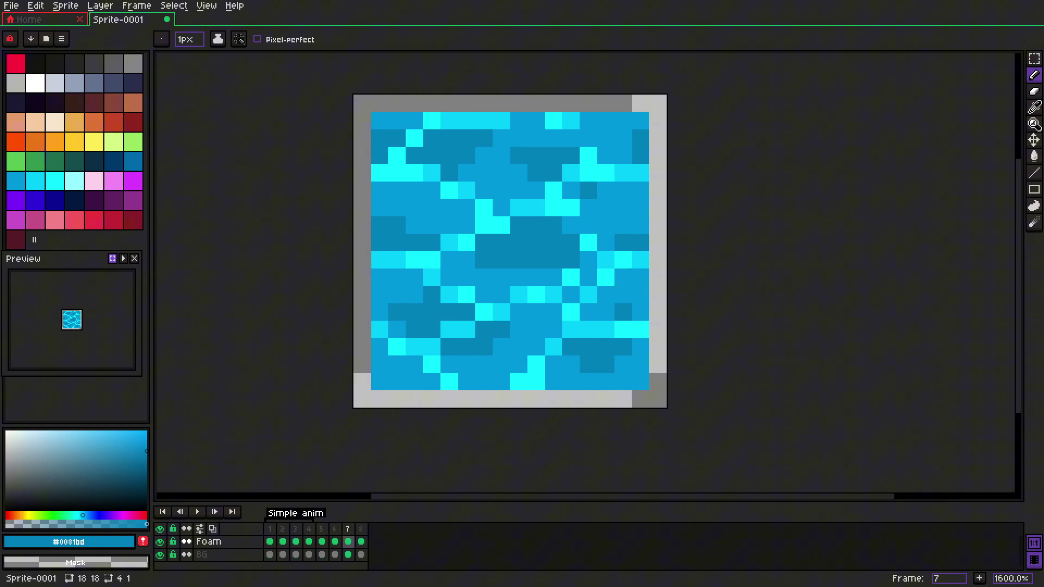
- Sample foam blue #00cdf9 and water blue #0098dc, and reconnect the broken foam lines in the right half of frame 7
{"action": "left_click", "coordinate": [335, 542]}
{"action": "left_click", "coordinate": [348, 542]}
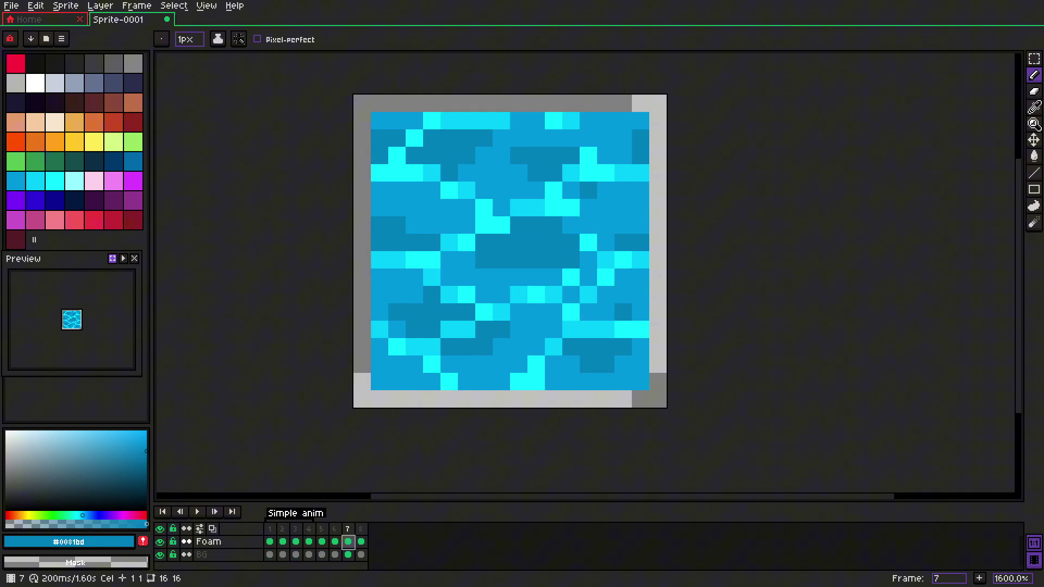
{"action": "key", "text": "i"}
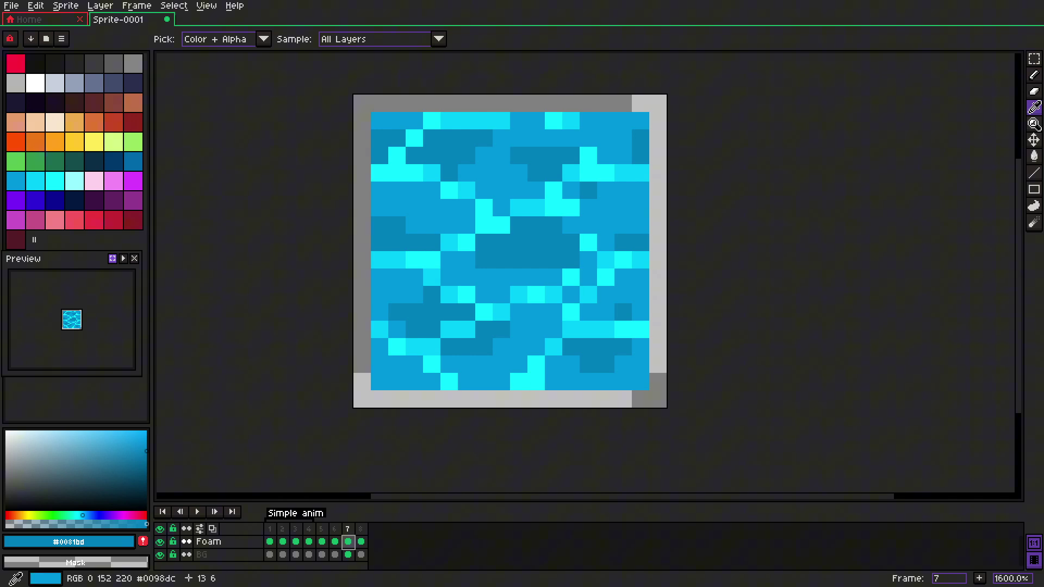
{"action": "left_click", "coordinate": [589, 208]}
{"action": "right_click", "coordinate": [589, 208]}
{"action": "left_click", "coordinate": [536, 208]}
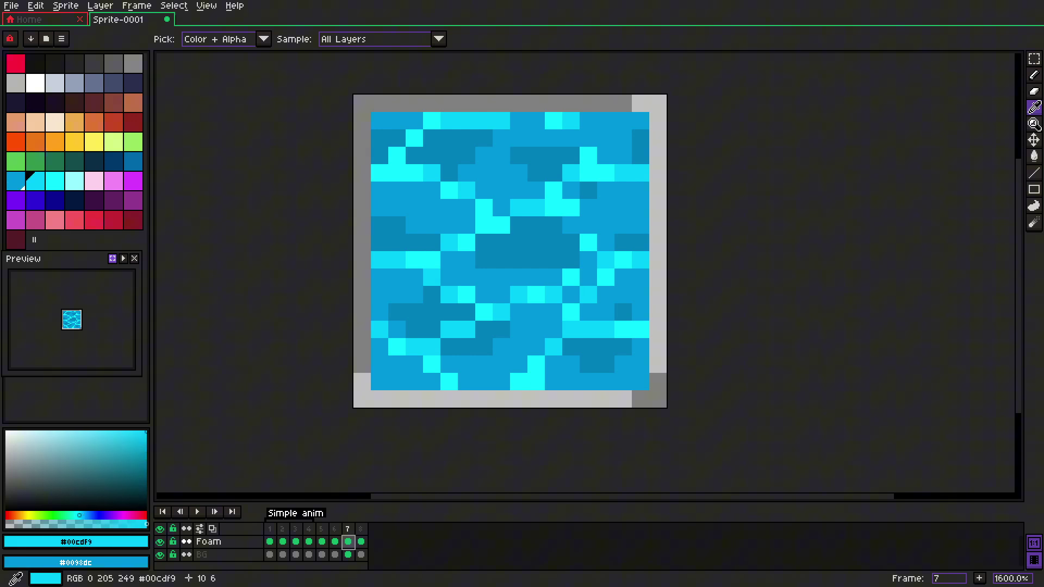
{"action": "key", "text": "b"}
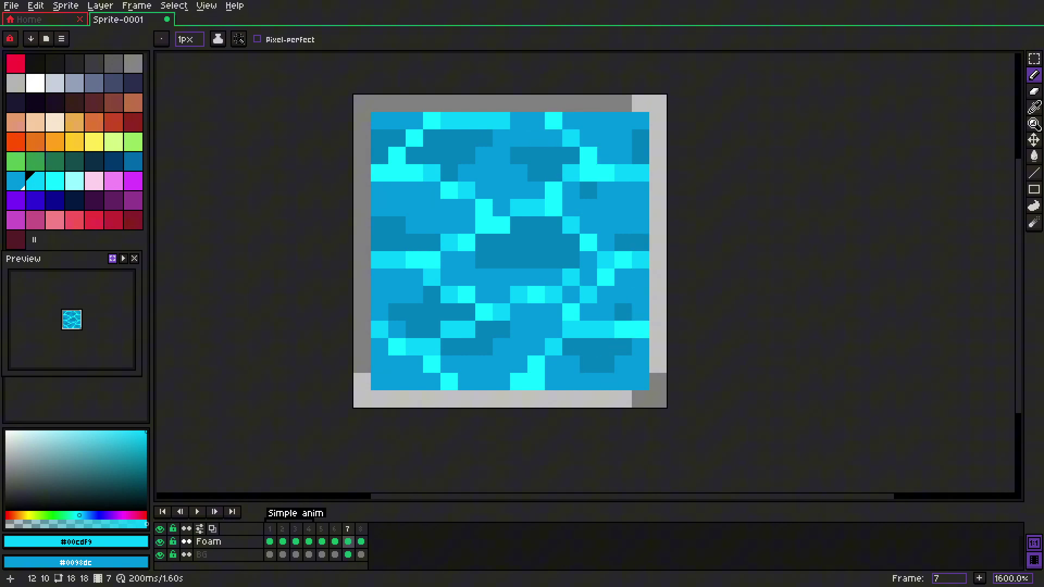
- Compare frames 6 and 7, and fill the notch beside frame 6's central dark patch with dark blue #0081bd
{"action": "left_click", "coordinate": [335, 541]}
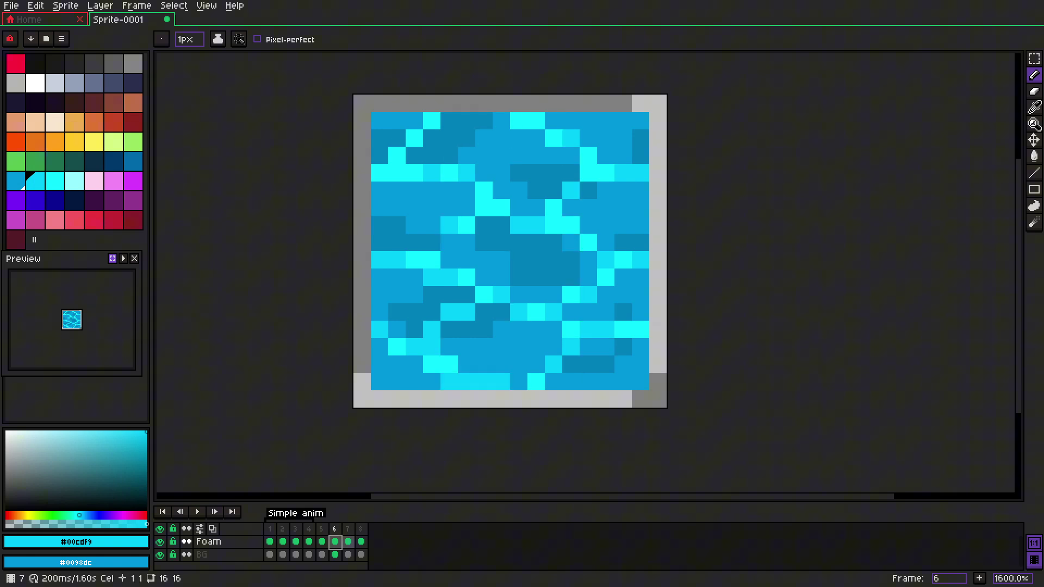
{"action": "left_click", "coordinate": [348, 541]}
{"action": "left_click", "coordinate": [335, 541]}
{"action": "left_click", "coordinate": [348, 542]}
{"action": "left_click", "coordinate": [335, 542]}
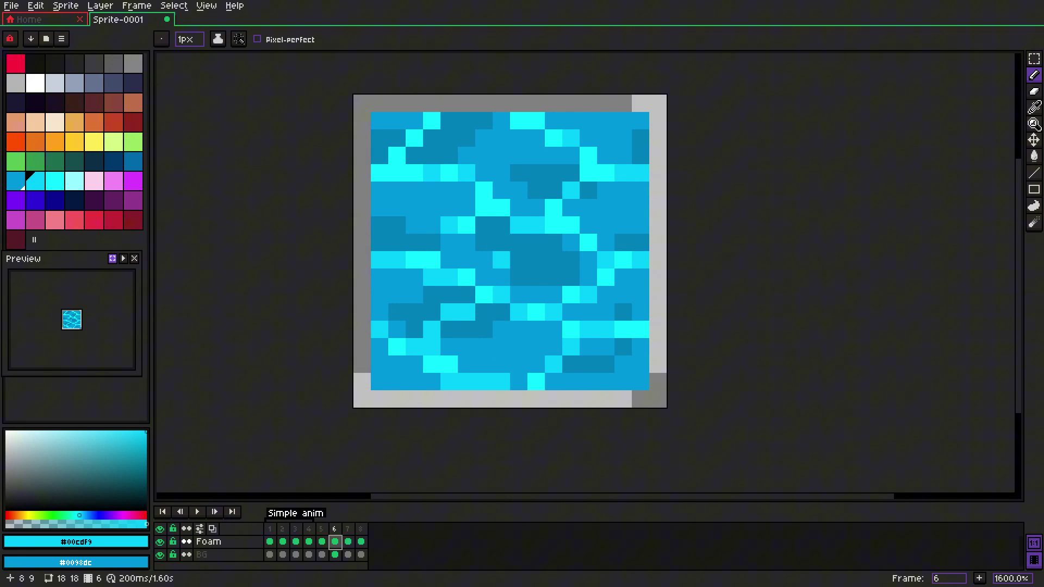
{"action": "right_click", "coordinate": [501, 260], "text": "alt"}
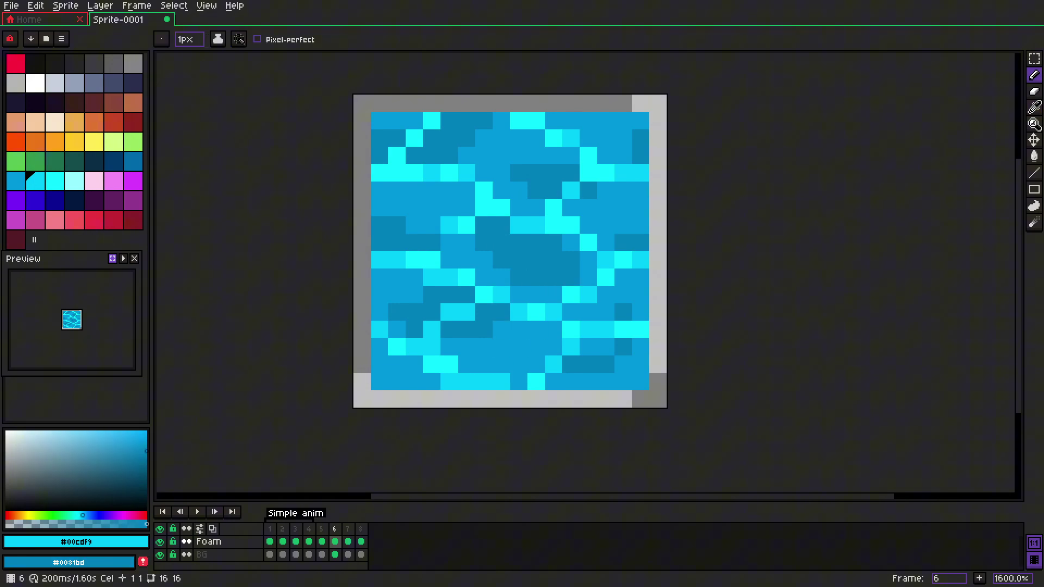
- Shift the rightmost 4 by 16 px strip of frame 8's Foam layer up by one pixel
{"action": "left_click", "coordinate": [322, 542]}
{"action": "left_click", "coordinate": [335, 542]}
{"action": "left_click", "coordinate": [348, 541]}
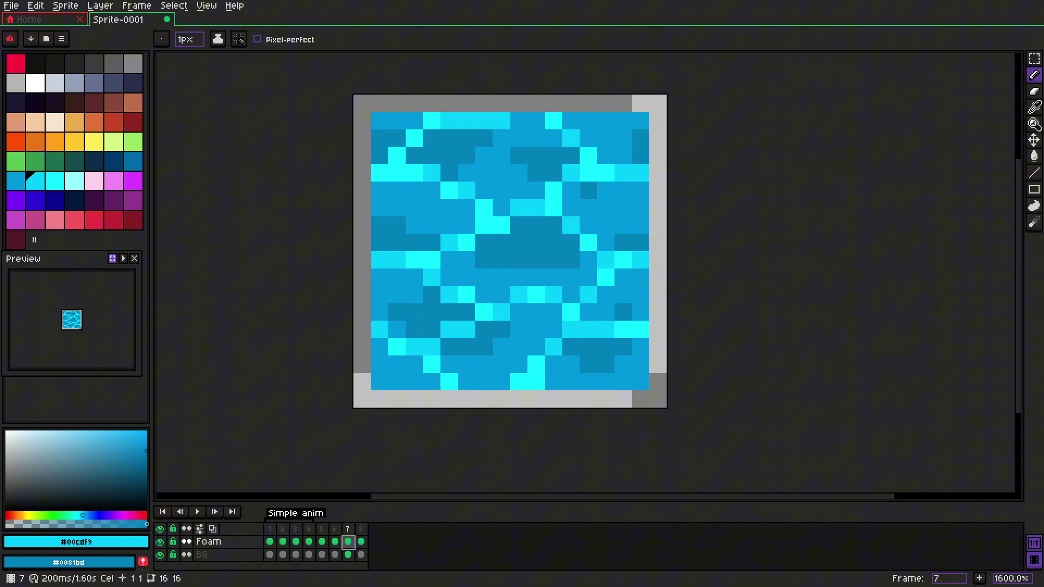
{"action": "left_click", "coordinate": [362, 542]}
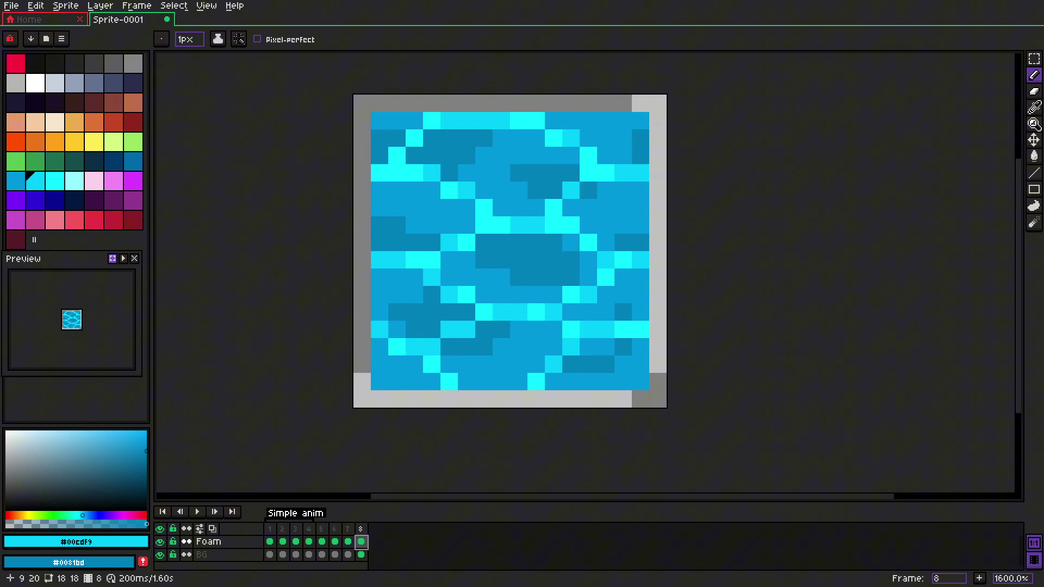
{"action": "key", "text": "m"}
{"action": "left_click_drag", "start_coordinate": [640, 381], "coordinate": [578, 111]}
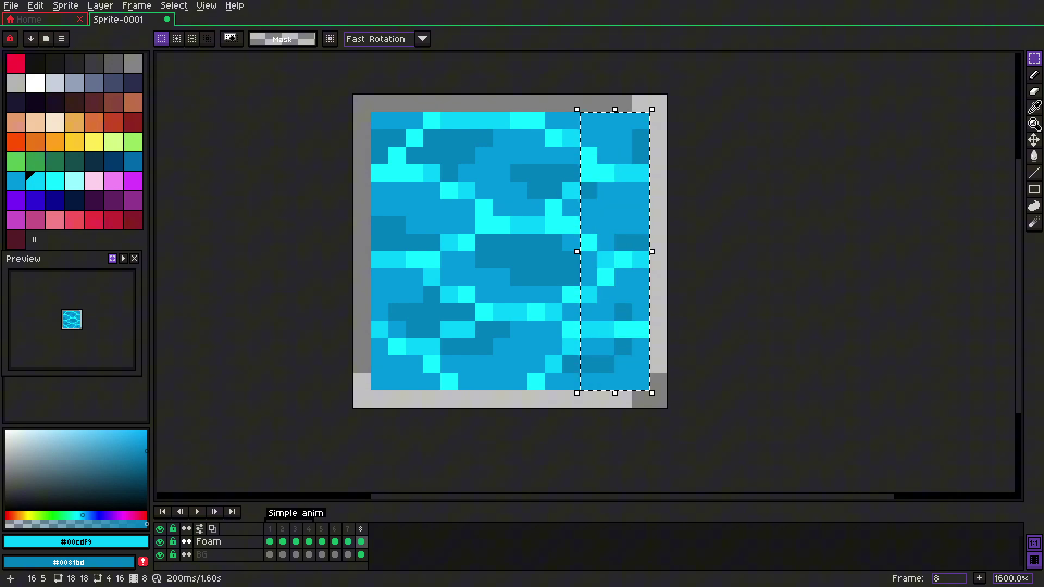
{"action": "key", "text": "Up"}
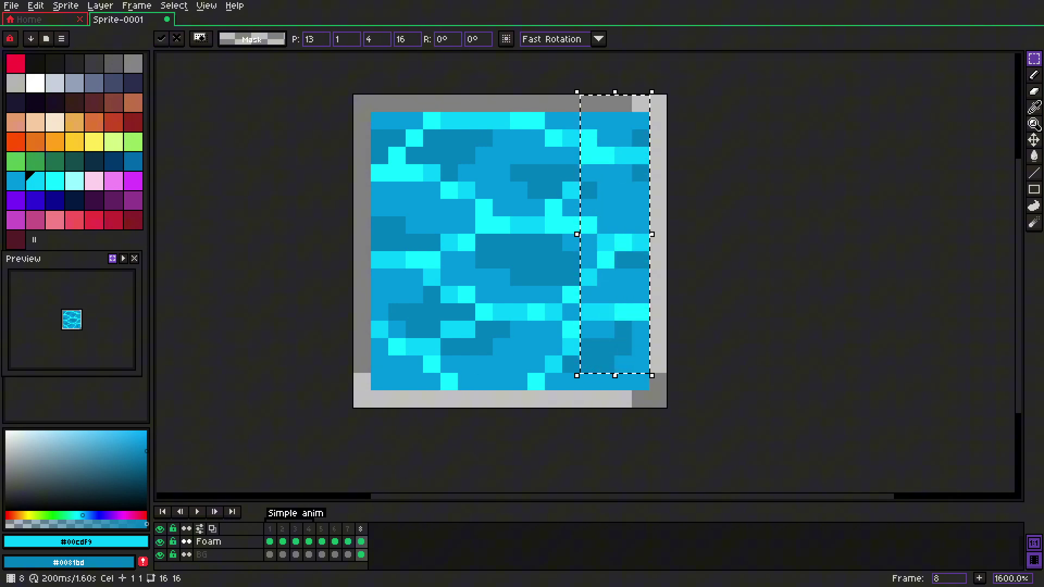
- Shift the rightmost strip of frame 8's BG layer up by one pixel and move its spilled pixels to the tile's bottom row
{"action": "left_click", "coordinate": [361, 554]}
{"action": "left_click", "coordinate": [623, 356]}
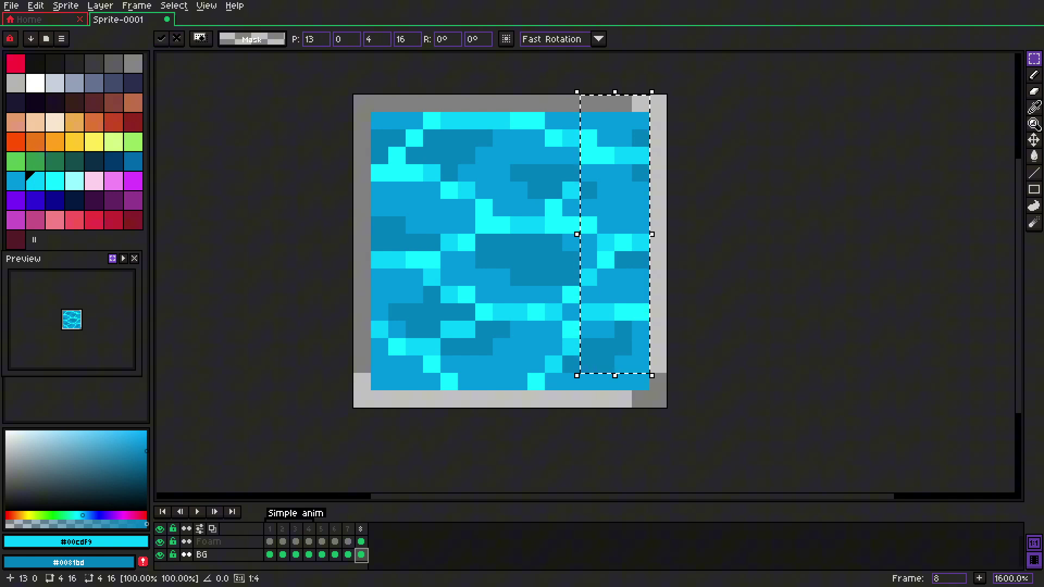
{"action": "left_click_drag", "start_coordinate": [641, 382], "coordinate": [589, 382], "text": "shift"}
{"action": "key", "text": "Up"}
{"action": "key", "text": "ctrl+d"}
{"action": "mouse_move", "coordinate": [640, 103]}
{"action": "left_mouse_down"}
{"action": "mouse_move", "coordinate": [588, 104]}
{"action": "mouse_move", "coordinate": [587, 381]}
{"action": "left_mouse_up"}
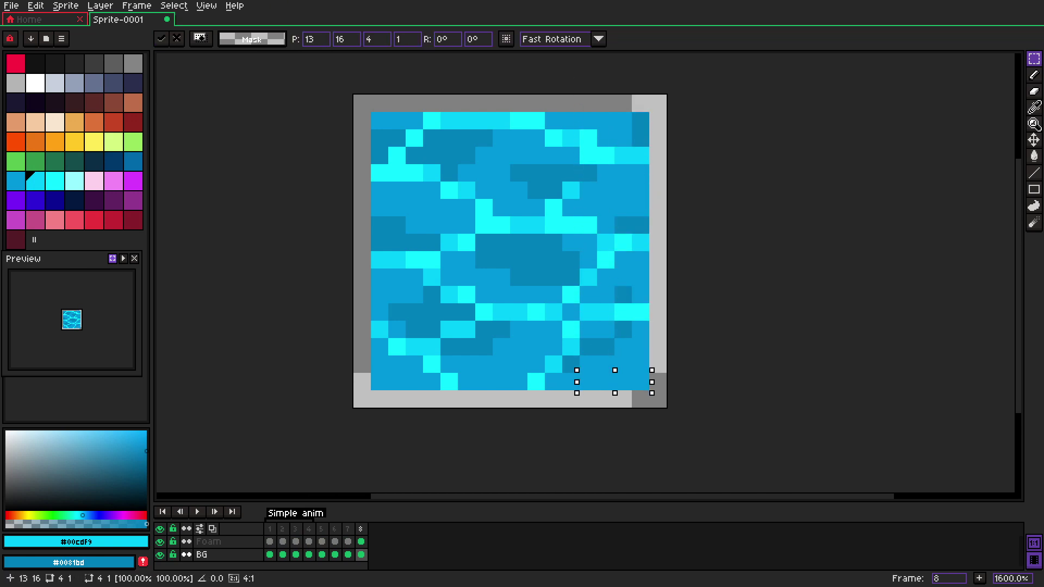
{"action": "key", "text": "ctrl+d"}
- Paint over the stray foam pixel near the upper right of frame 8's Foam layer with sampled water blue #0098dc
{"action": "left_click", "coordinate": [361, 542]}
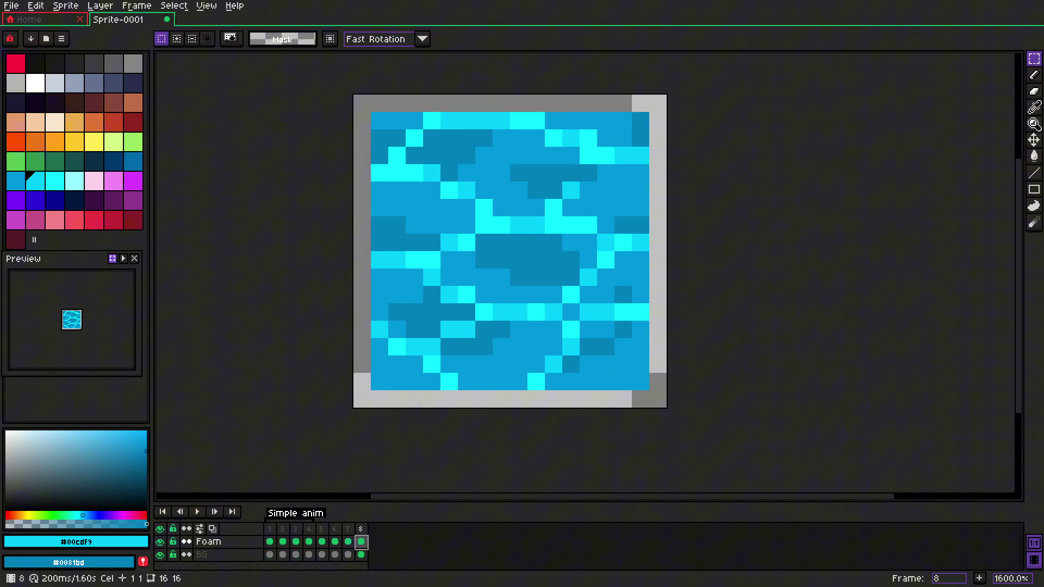
{"action": "key", "text": "i"}
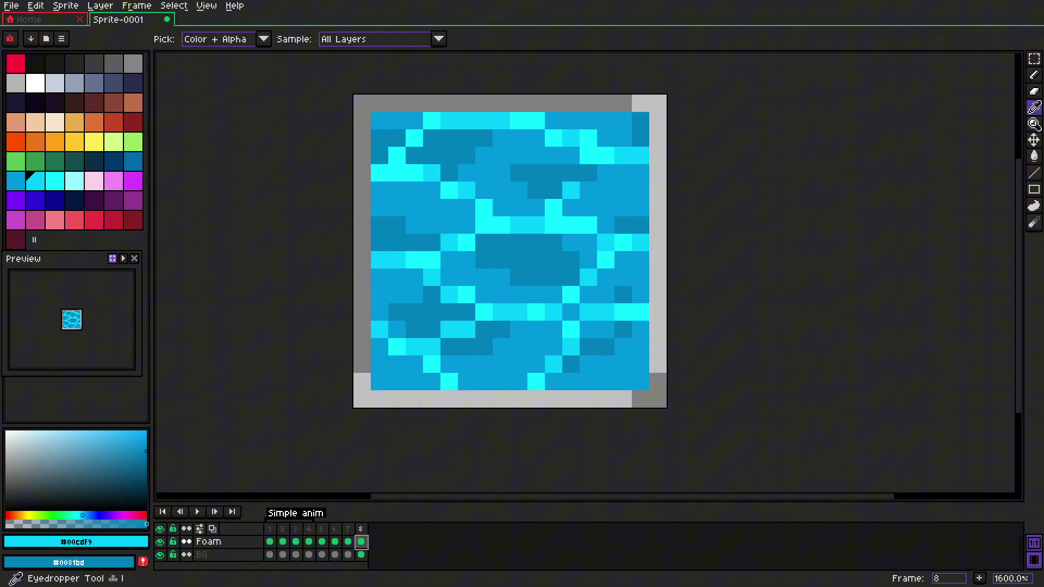
{"action": "left_click", "coordinate": [605, 137]}
{"action": "key", "text": "b"}
{"action": "left_click", "coordinate": [588, 138]}
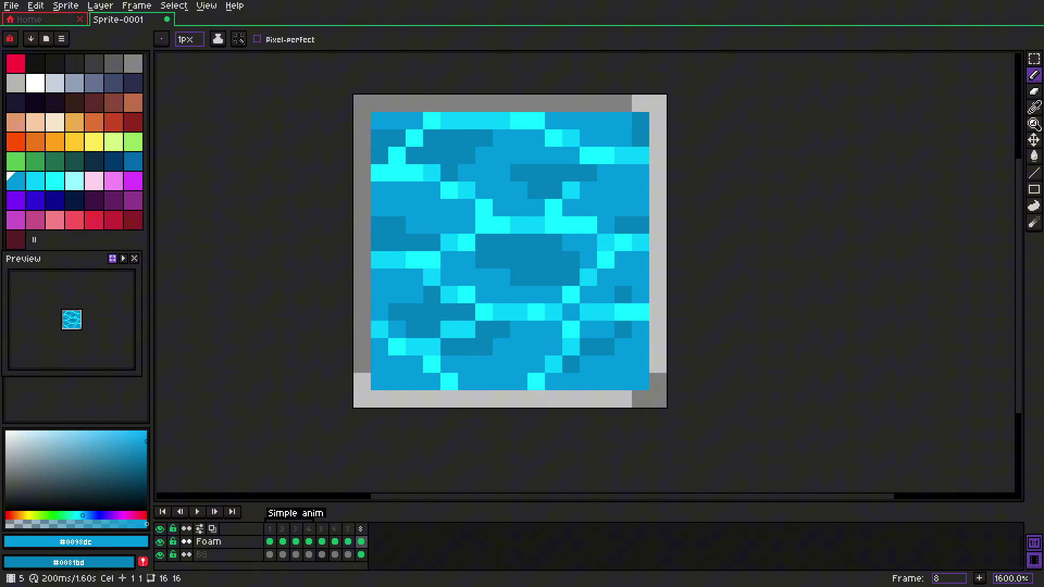
- Tag frames 5 to 8 as "Better anim"
{"action": "left_click_drag", "start_coordinate": [322, 554], "coordinate": [362, 542]}
{"action": "right_click", "coordinate": [362, 534]}
{"action": "left_click", "coordinate": [362, 533]}
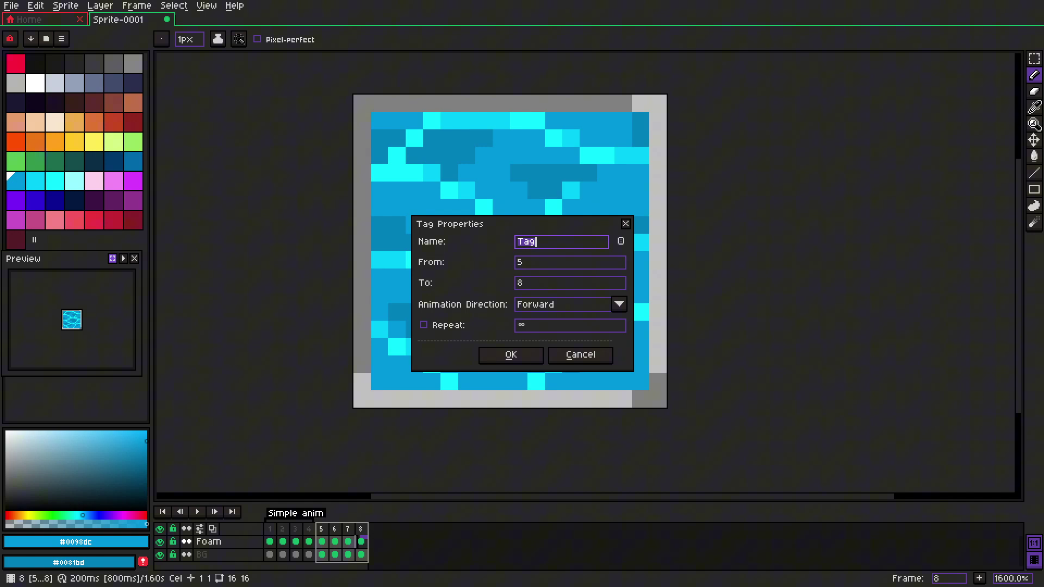
{"action": "type", "text": "Better anim"}
{"action": "key", "text": "Return"}
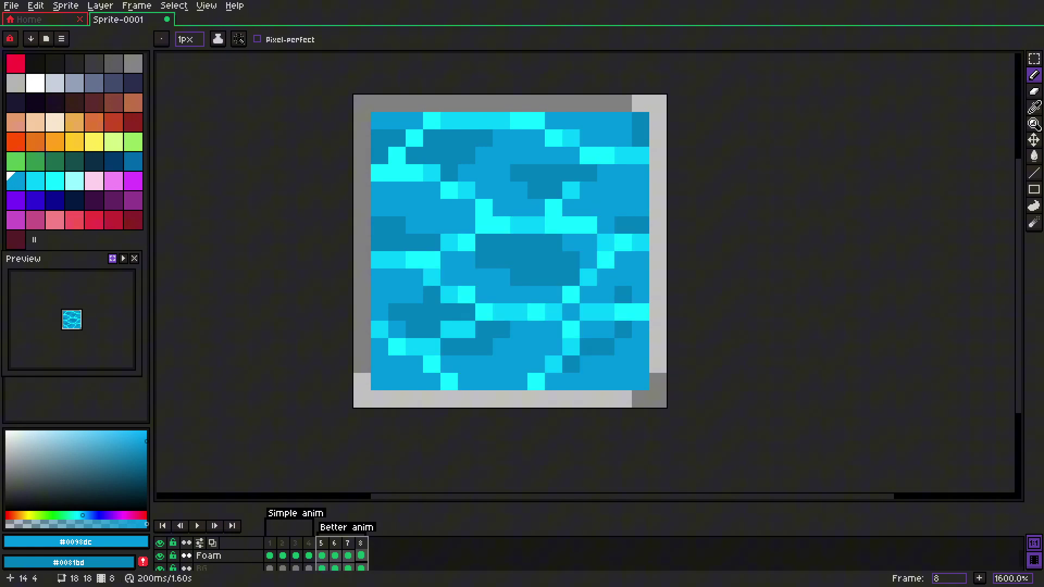
- Close the gaps in the foam lines on the right side of frame 8 with single #00cdf9 pixels
{"action": "left_click", "coordinate": [588, 173], "text": "alt"}
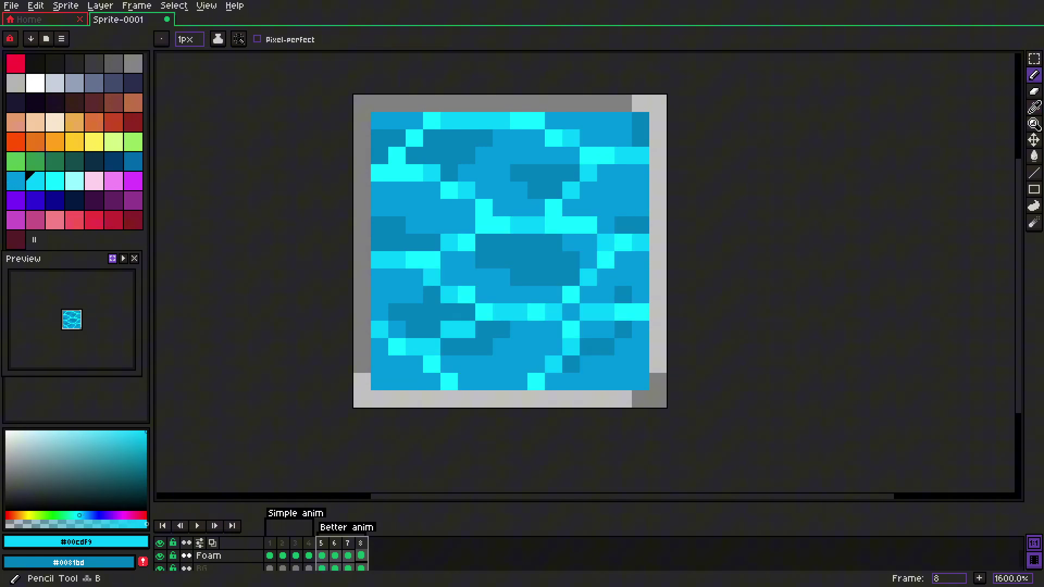
{"action": "left_click", "coordinate": [571, 312]}
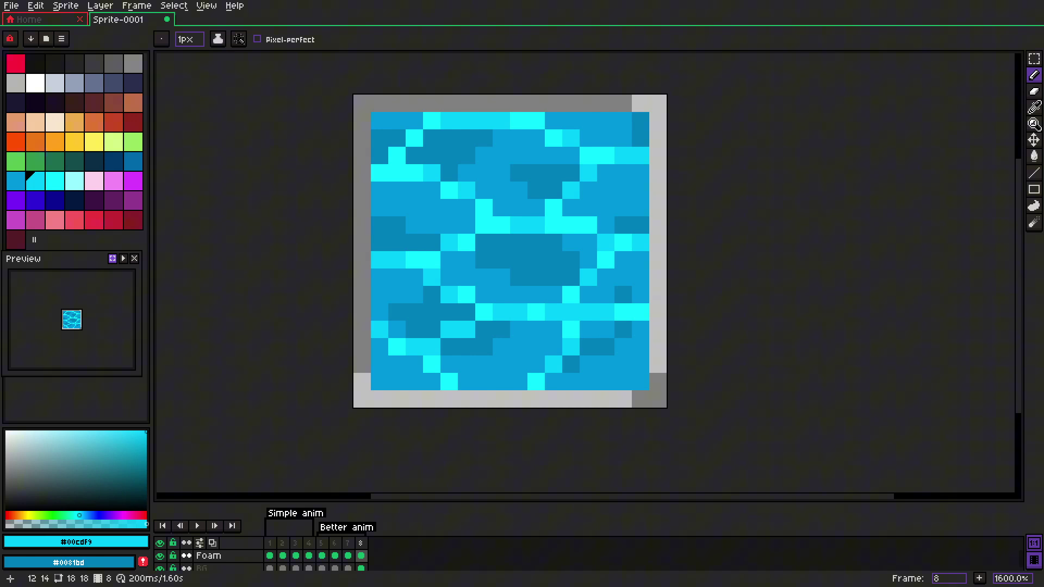
- Enlarge the timeline to show both layers and crop the canvas to 16 by 16 px around its centre
{"action": "left_click_drag", "start_coordinate": [343, 504], "coordinate": [343, 482]}
{"action": "left_click", "coordinate": [321, 521]}
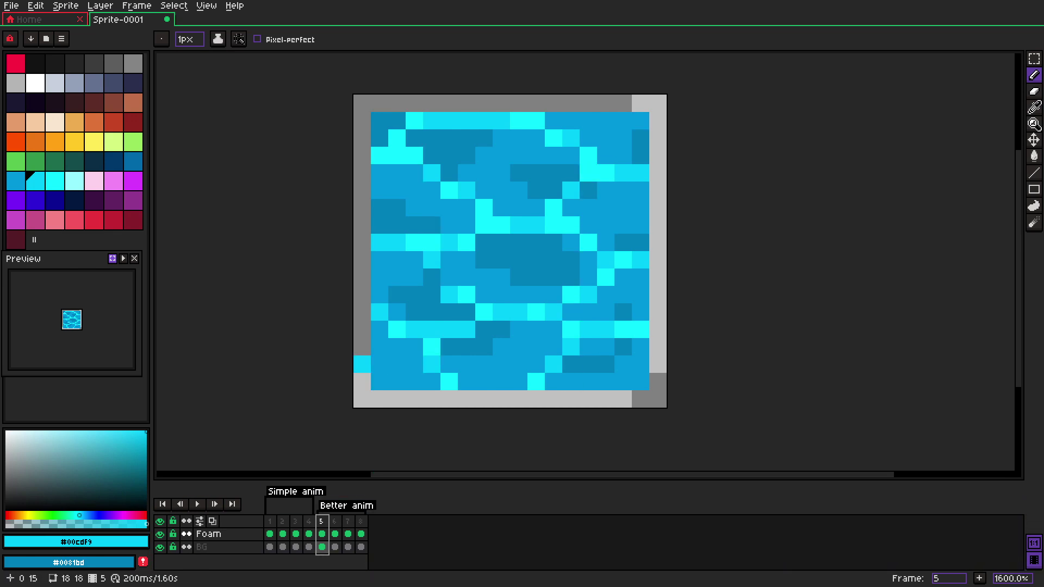
{"action": "left_click", "coordinate": [65, 5]}
{"action": "left_click", "coordinate": [91, 77]}
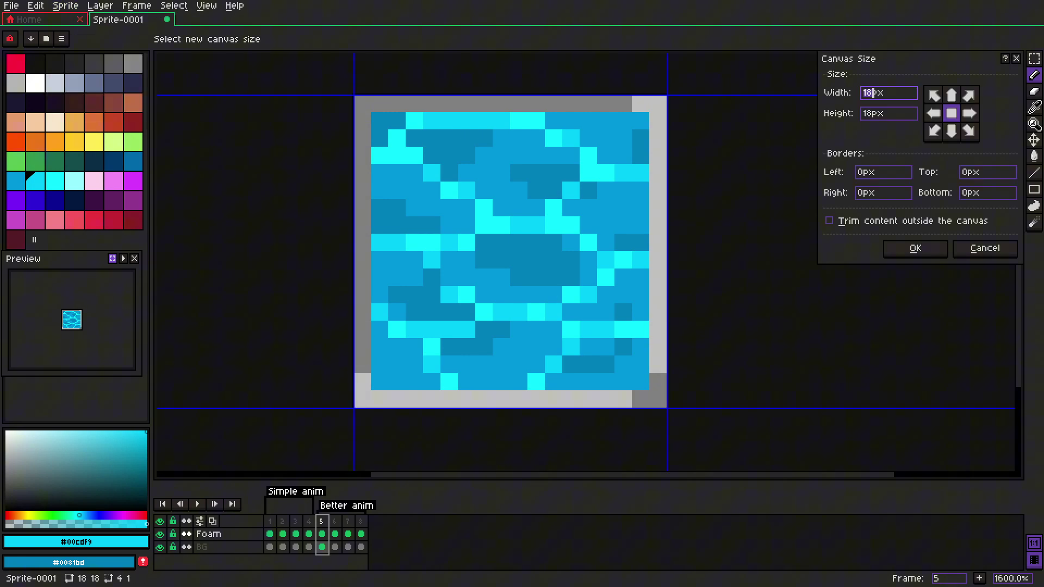
{"action": "type", "text": "16"}
{"action": "key", "text": "Tab"}
{"action": "type", "text": "16"}
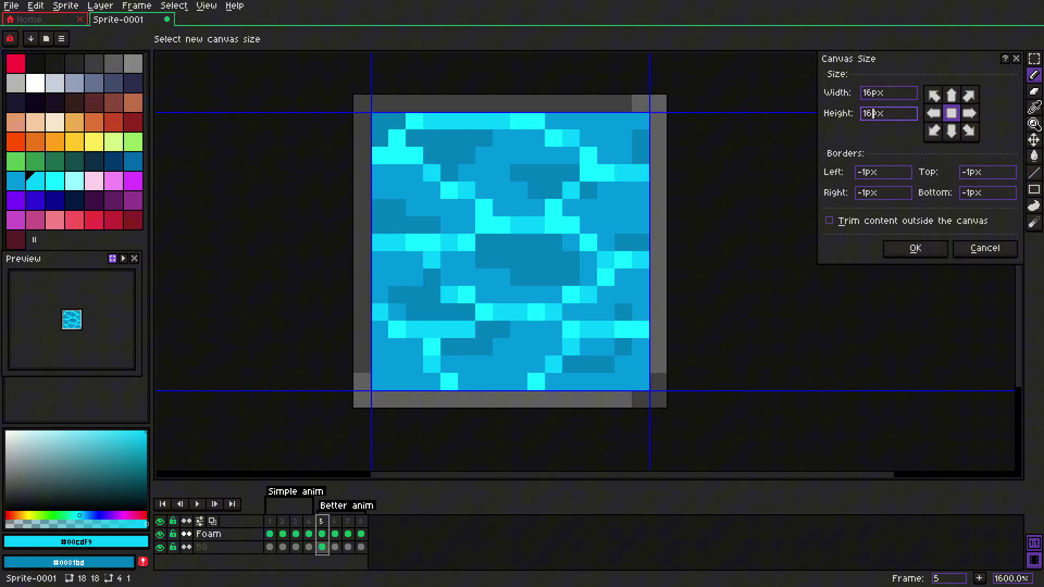
{"action": "key", "text": "Return"}
- Display the water sprite tiled in both axes
{"action": "key", "text": "alt+v"}
{"action": "mouse_move", "coordinate": [269, 77]}
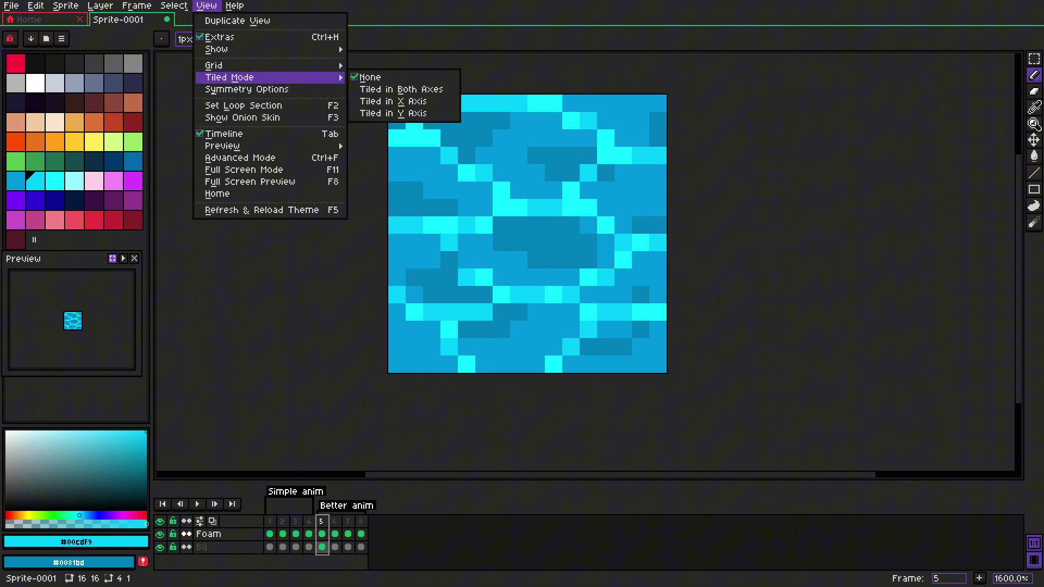
{"action": "left_click", "coordinate": [401, 89]}
{"action": "scroll", "coordinate": [482, 245], "scroll_direction": "down", "scroll_amount": 1}
{"action": "scroll", "coordinate": [485, 240], "scroll_direction": "down", "scroll_amount": 1}
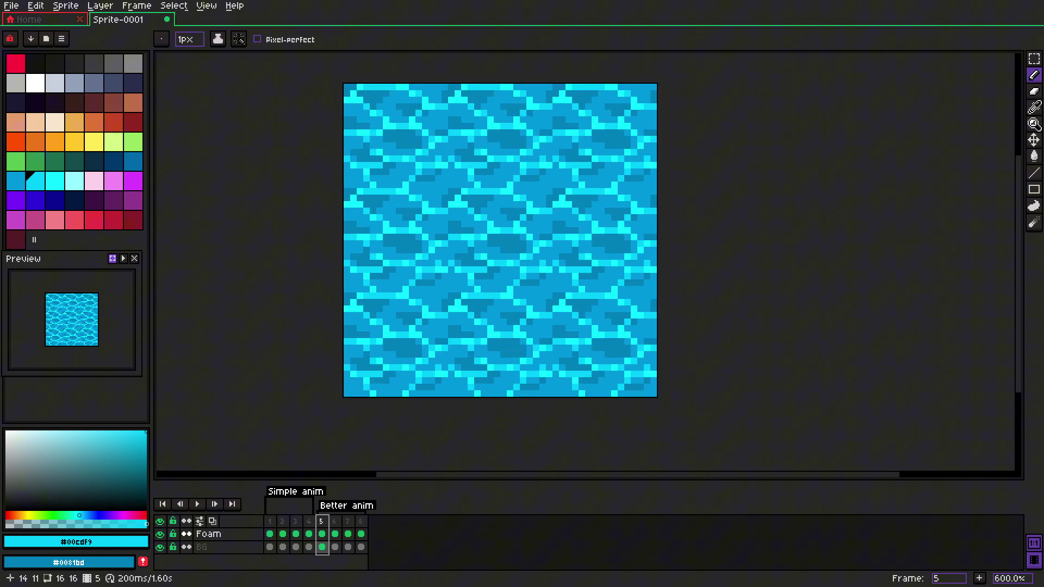
{"action": "left_click_drag", "start_coordinate": [469, 249], "coordinate": [473, 255]}
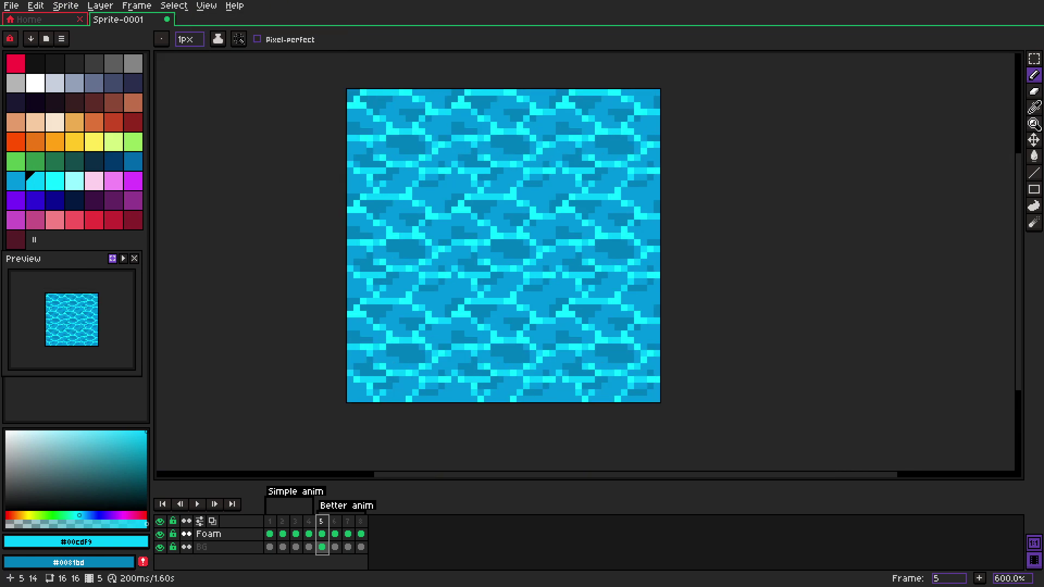
- Inspect frame 5's tiled pattern and play back the Better anim frames
{"action": "scroll", "coordinate": [434, 314], "scroll_direction": "up", "scroll_amount": 4}
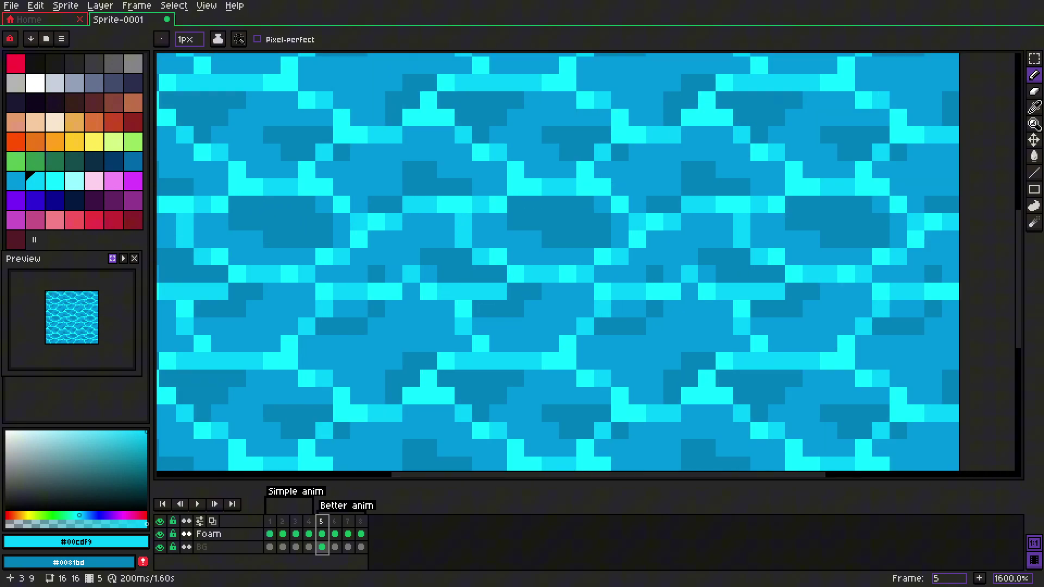
{"action": "scroll", "coordinate": [584, 314], "scroll_direction": "down", "scroll_amount": 4}
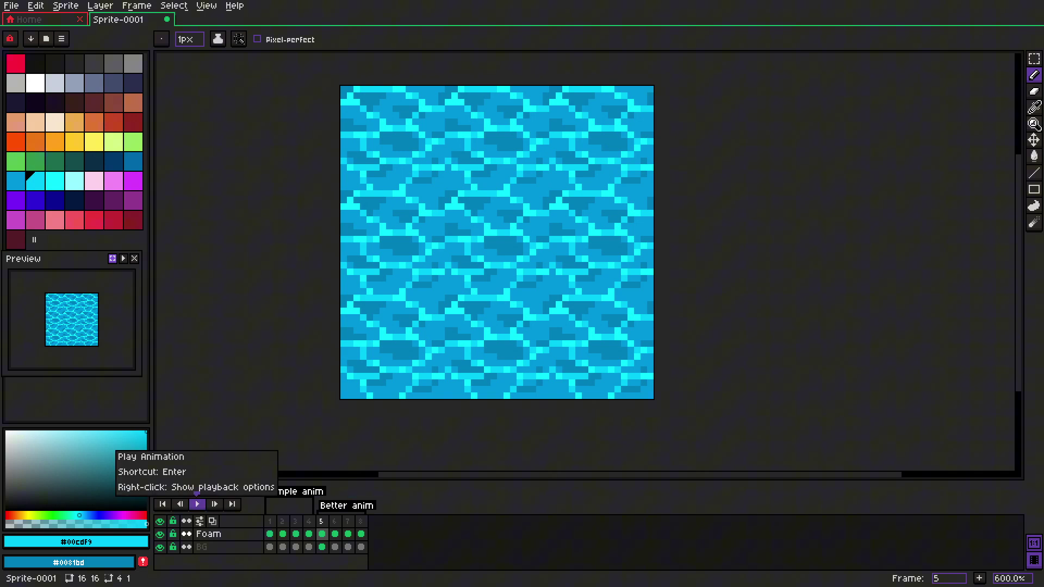
{"action": "left_click", "coordinate": [197, 504]}
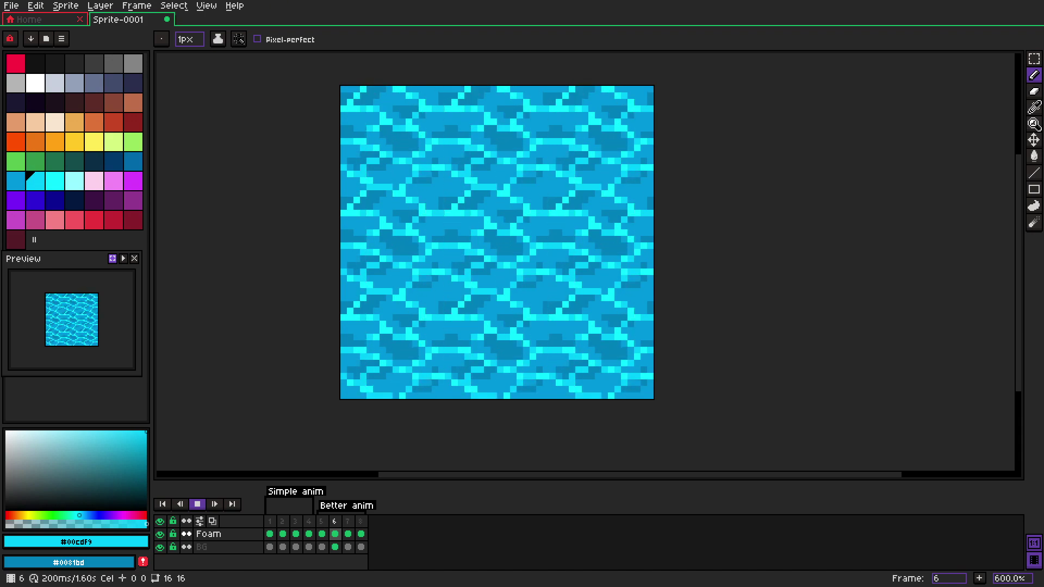
{"action": "key", "text": "Return"}
- Sample foam colours #0cf1ff and #00cdf9, and retouch the foam line descending to the central dark patch in frame 6
{"action": "scroll", "coordinate": [456, 230], "scroll_direction": "up", "scroll_amount": 3}
{"action": "left_click_drag", "start_coordinate": [513, 158], "coordinate": [483, 168]}
{"action": "key", "text": "i"}
{"action": "left_click", "coordinate": [524, 229]}
{"action": "right_click", "coordinate": [541, 247]}
{"action": "key", "text": "b"}
{"action": "right_click", "coordinate": [507, 212]}
{"action": "right_click", "coordinate": [507, 230]}
{"action": "right_click", "coordinate": [524, 229]}
{"action": "left_click", "coordinate": [211, 194]}
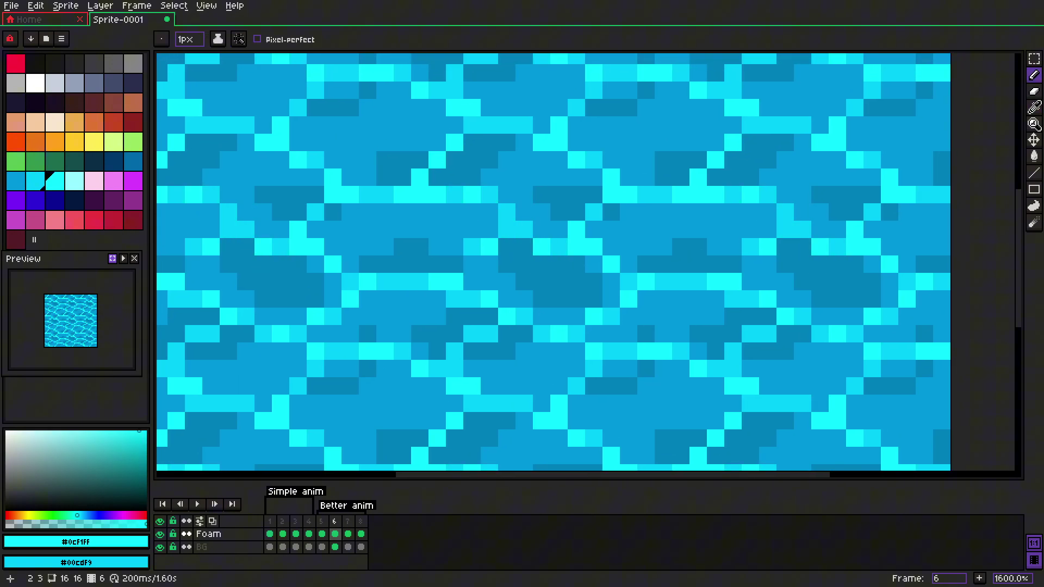
- Vary the highlights along frame 6's horizontal and diagonal foam lines with #0cf1ff and #00cdf9 pixels
{"action": "right_click", "coordinate": [420, 194]}
{"action": "right_click", "coordinate": [403, 195]}
{"action": "right_click", "coordinate": [420, 178]}
{"action": "left_click", "coordinate": [385, 194]}
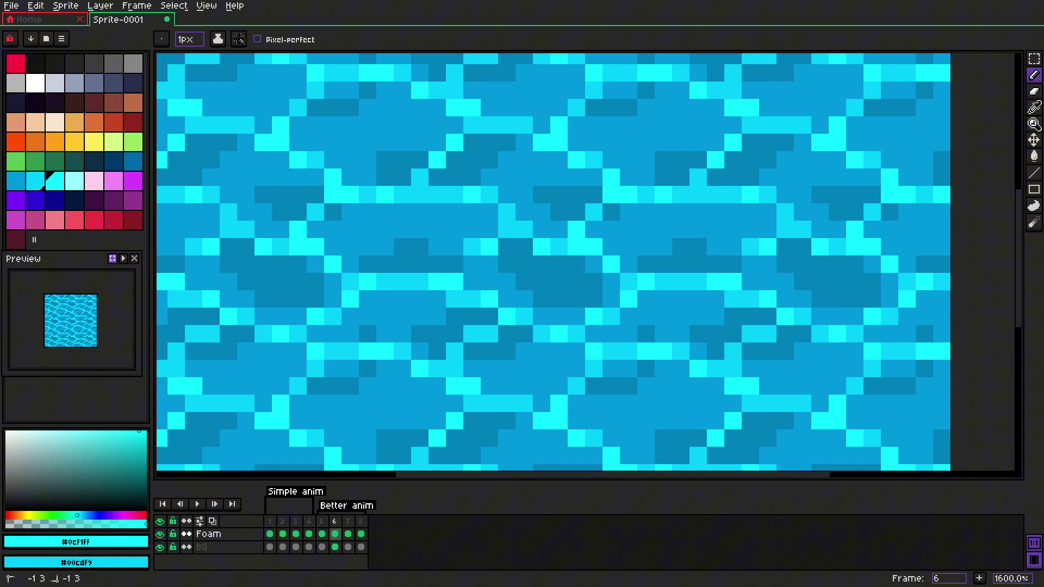
{"action": "right_click", "coordinate": [455, 142]}
{"action": "left_click", "coordinate": [472, 125]}
{"action": "left_click", "coordinate": [454, 142]}
{"action": "left_click_drag", "start_coordinate": [489, 142], "coordinate": [472, 211]}
{"action": "right_click", "coordinate": [455, 177]}
{"action": "right_click", "coordinate": [437, 176]}
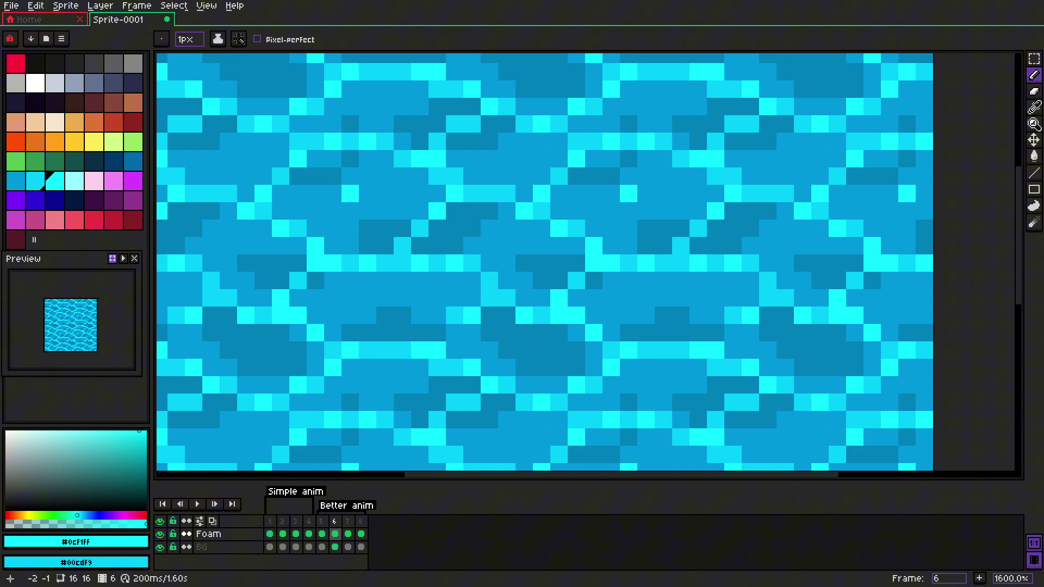
- Recolour parts of frame 7's foam lines with #0cf1ff and #00cdf9 to redistribute the highlights
{"action": "scroll", "coordinate": [544, 261], "scroll_direction": "down", "scroll_amount": 4}
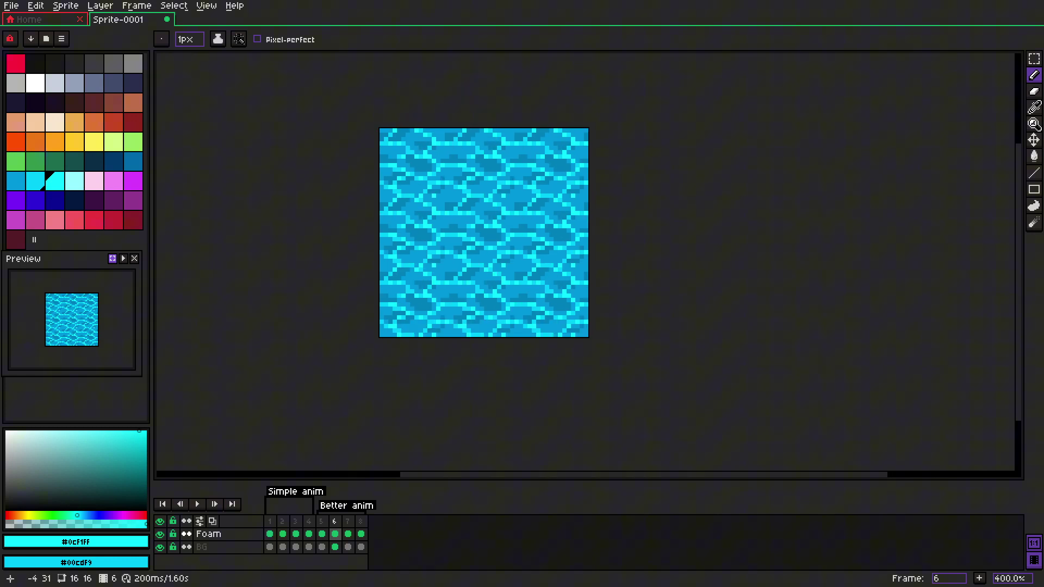
{"action": "scroll", "coordinate": [494, 218], "scroll_direction": "up", "scroll_amount": 2}
{"action": "scroll", "coordinate": [494, 218], "scroll_direction": "up", "scroll_amount": 3}
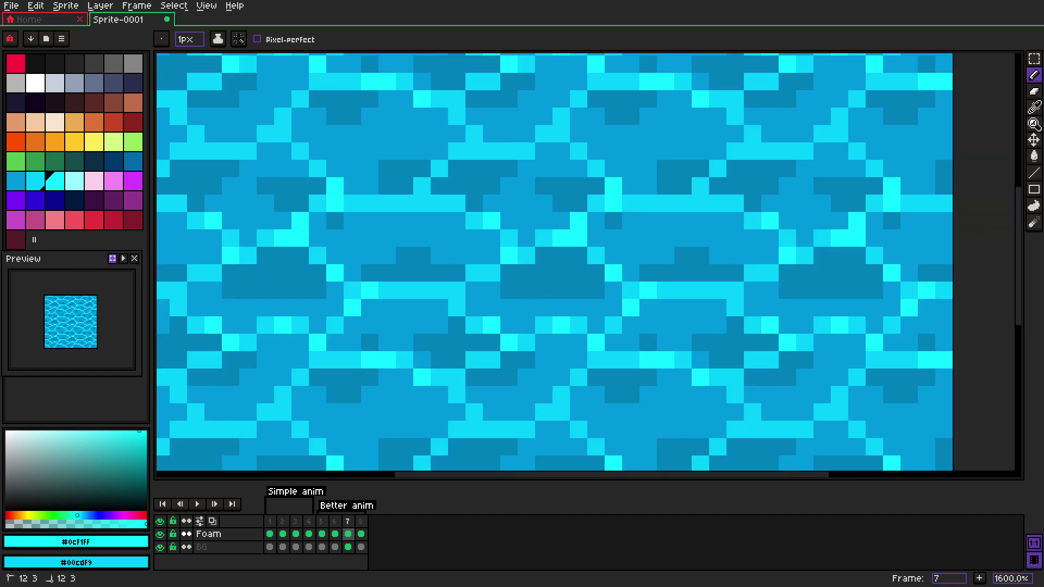
{"action": "scroll", "coordinate": [356, 217], "scroll_direction": "down", "scroll_amount": 3}
- Soften bright pixels along frame 8's foam lines with the darker foam blue #00cdf9
{"action": "scroll", "coordinate": [357, 217], "scroll_direction": "up", "scroll_amount": 2}
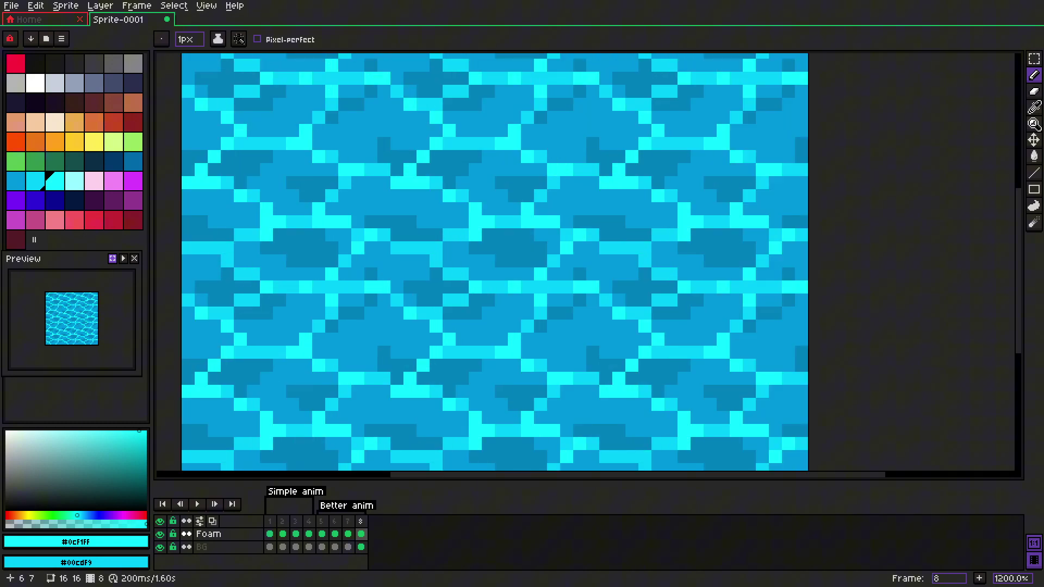
{"action": "right_click", "coordinate": [554, 170]}
{"action": "right_click", "coordinate": [514, 143]}
{"action": "right_click", "coordinate": [436, 143]}
{"action": "right_click", "coordinate": [410, 170]}
{"action": "right_click", "coordinate": [404, 182]}
{"action": "right_click", "coordinate": [436, 196], "text": "alt"}
{"action": "right_click", "coordinate": [449, 196], "text": "alt"}
{"action": "right_click", "coordinate": [462, 196], "text": "alt"}
{"action": "right_click", "coordinate": [332, 274]}
{"action": "right_click", "coordinate": [306, 287]}
{"action": "right_click", "coordinate": [436, 326]}
- Add bright #0cf1ff highlights at the bends and along the horizontal foam lines of frame 8
{"action": "left_click_drag", "start_coordinate": [449, 301], "coordinate": [462, 300]}
{"action": "left_click", "coordinate": [397, 300]}
{"action": "mouse_move", "coordinate": [345, 261]}
{"action": "left_mouse_down"}
{"action": "mouse_move", "coordinate": [358, 248]}
{"action": "mouse_move", "coordinate": [397, 248]}
{"action": "left_mouse_up"}
{"action": "left_click", "coordinate": [489, 221]}
{"action": "key", "text": "ctrl+z"}
{"action": "left_click_drag", "start_coordinate": [475, 209], "coordinate": [488, 222]}
{"action": "left_click", "coordinate": [449, 195]}
{"action": "left_click_drag", "start_coordinate": [423, 183], "coordinate": [410, 183]}
{"action": "left_click", "coordinate": [371, 170]}
{"action": "left_click", "coordinate": [345, 183]}
{"action": "left_click_drag", "start_coordinate": [319, 209], "coordinate": [331, 222]}
{"action": "left_click_drag", "start_coordinate": [306, 144], "coordinate": [280, 144]}
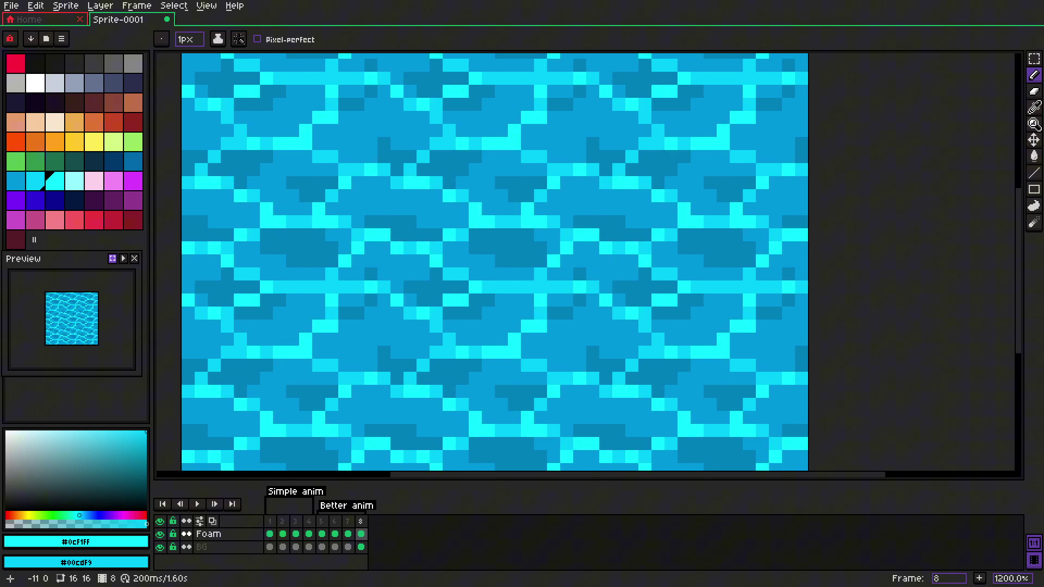
- Play the retouched Better anim loop and examine its motion across the tiled water
{"action": "scroll", "coordinate": [472, 241], "scroll_direction": "down", "scroll_amount": 5}
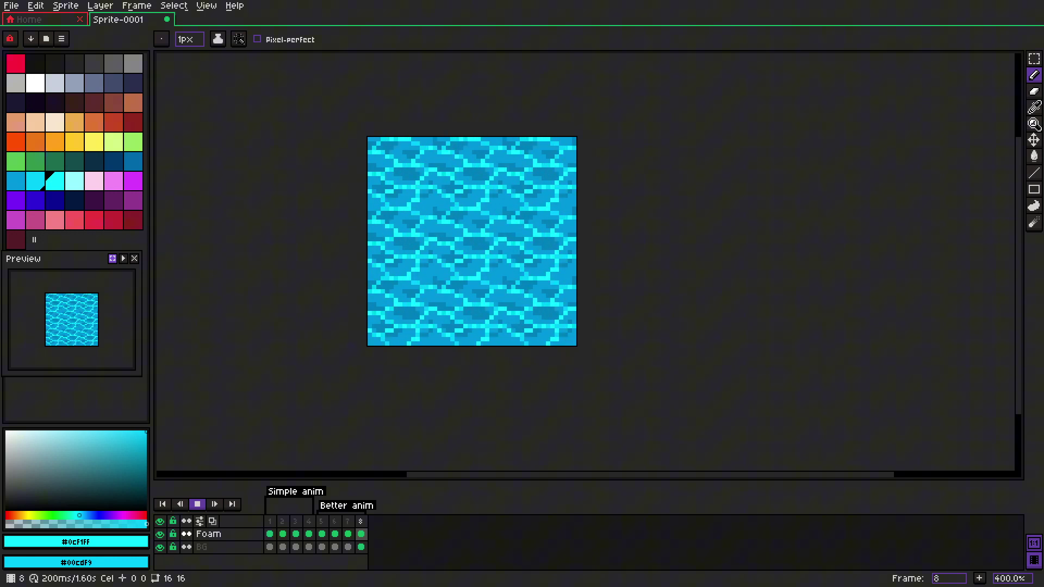
{"action": "scroll", "coordinate": [443, 217], "scroll_direction": "up", "scroll_amount": 2}
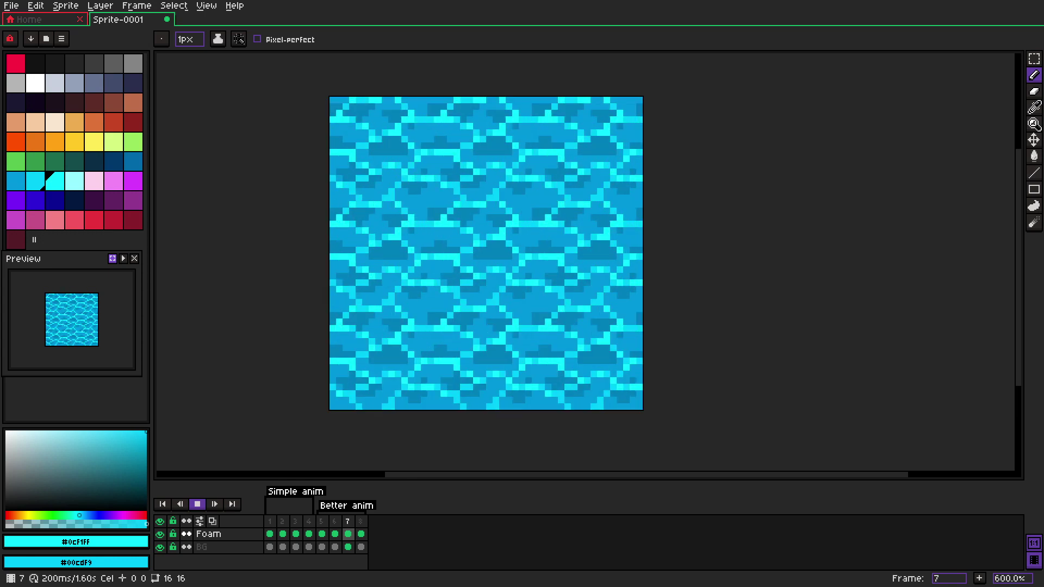